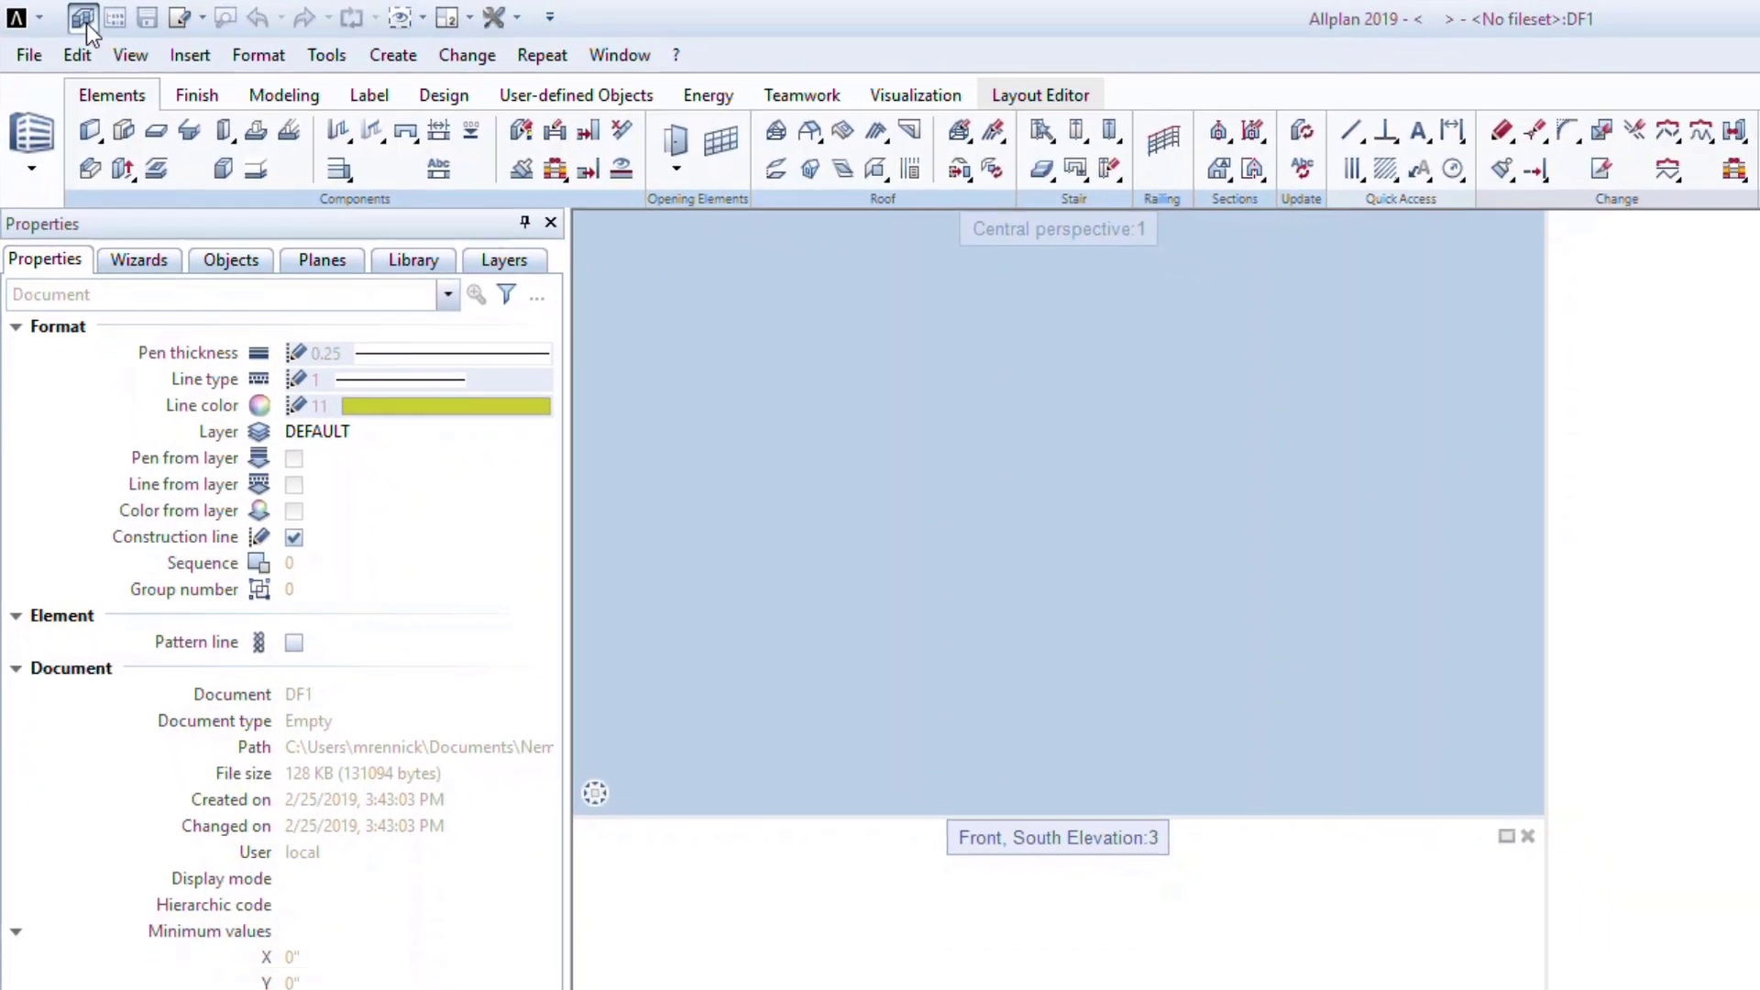
- Create a new project named 'Practice Building Structure' with no project template
left_click(103, 26)
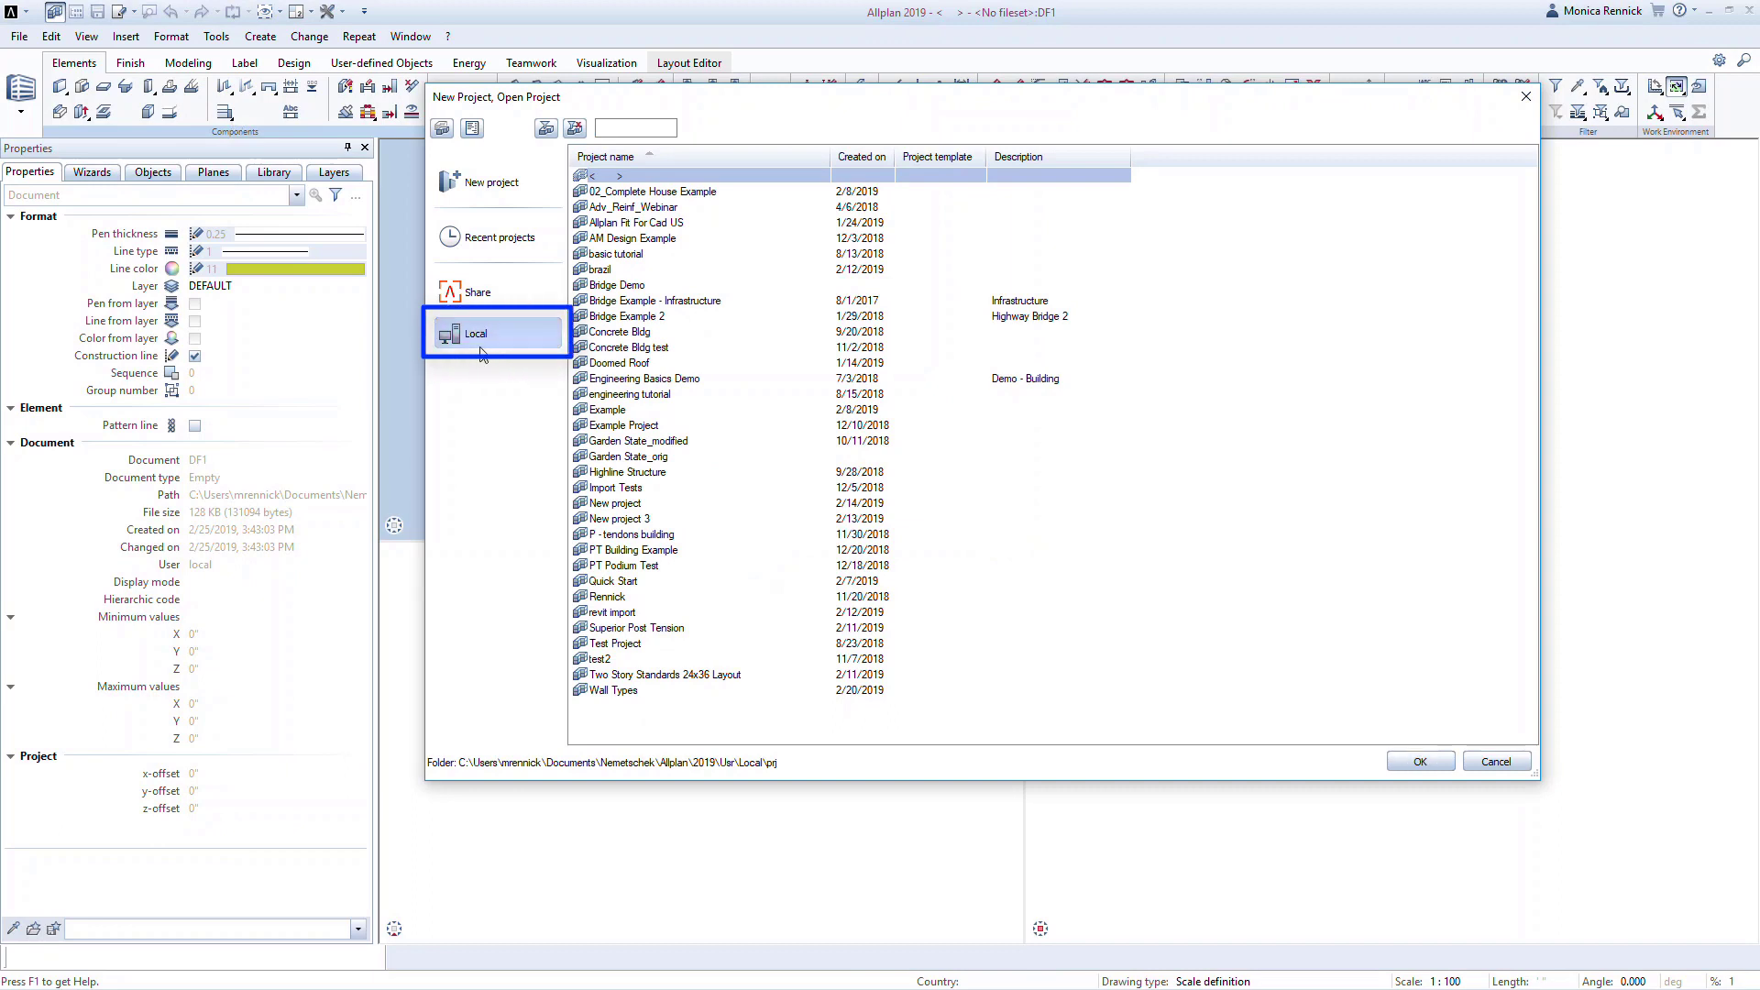
left_click(494, 184)
type("P")
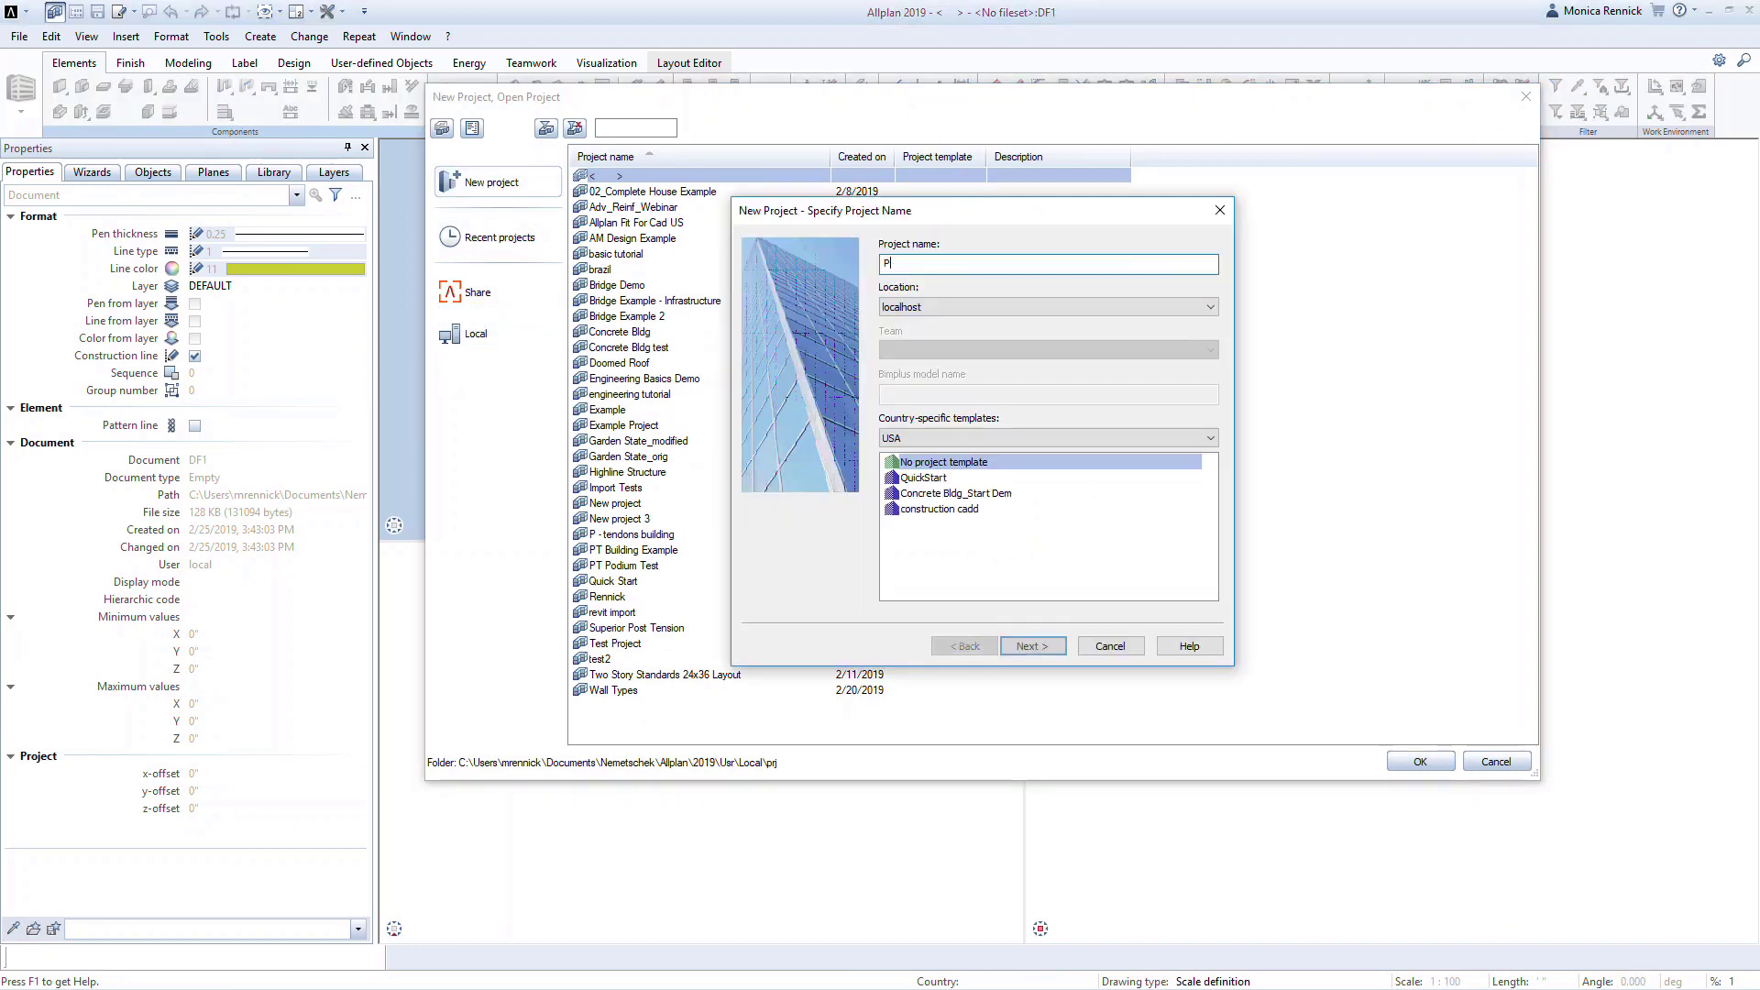
type("ractice Building Structure")
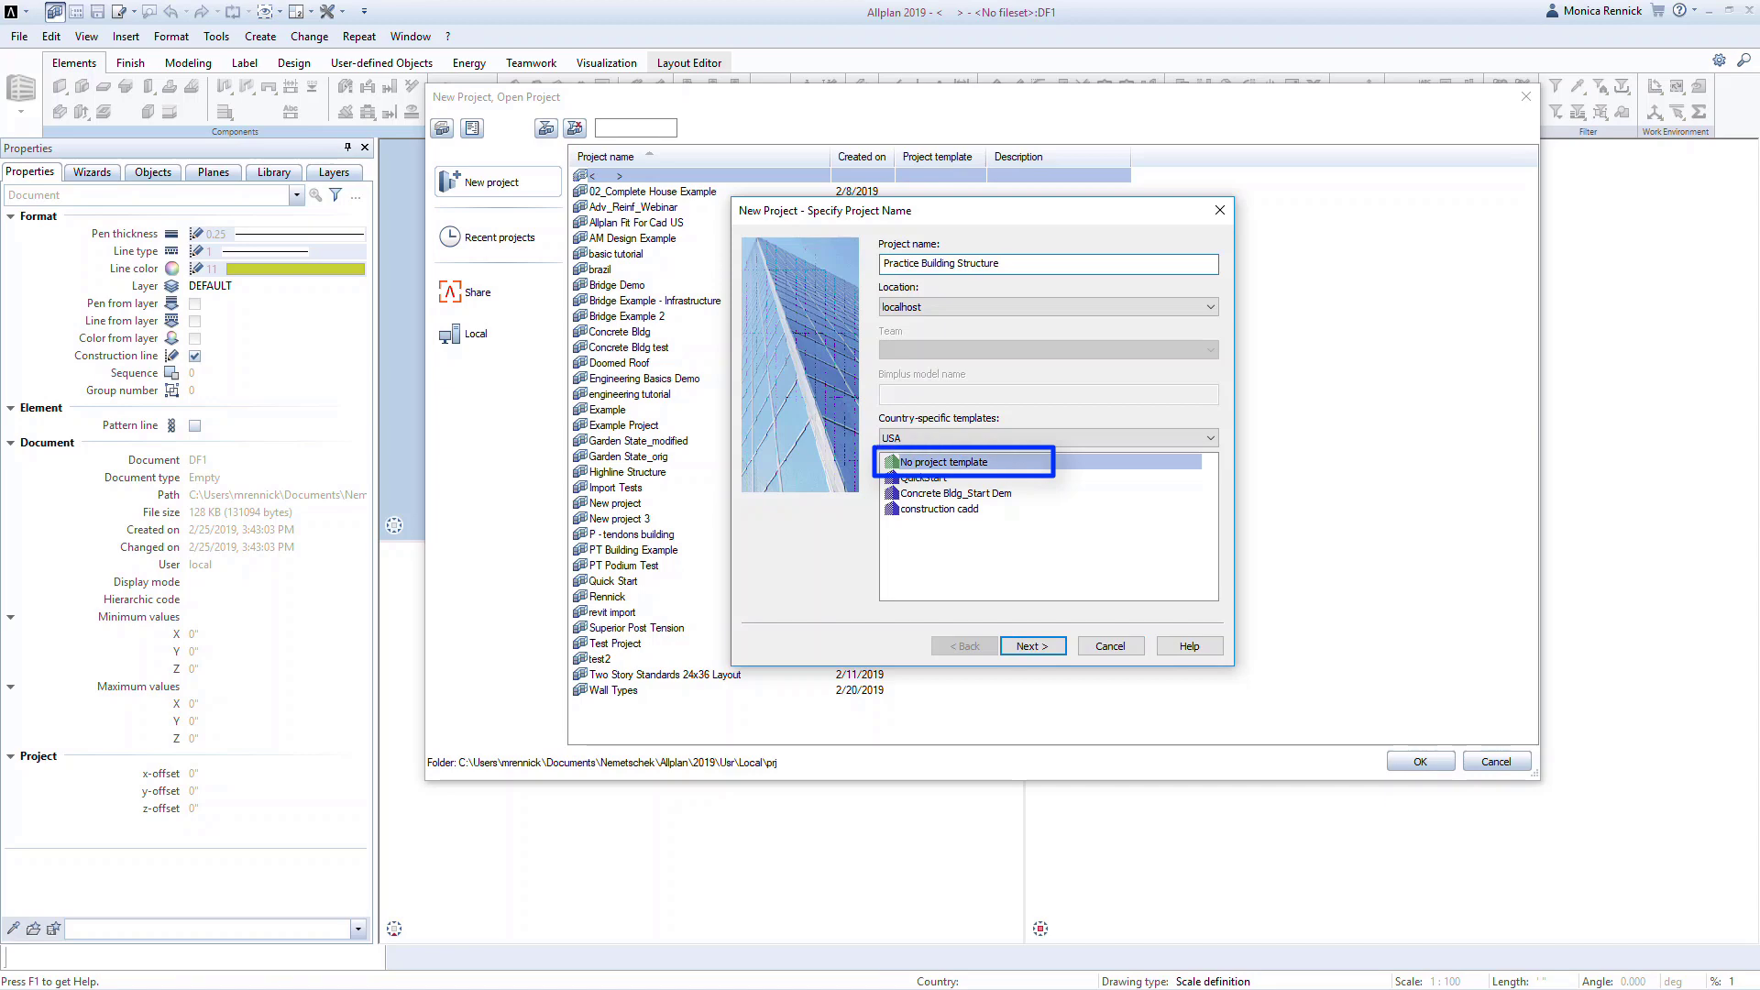
left_click(1033, 645)
left_click(1033, 647)
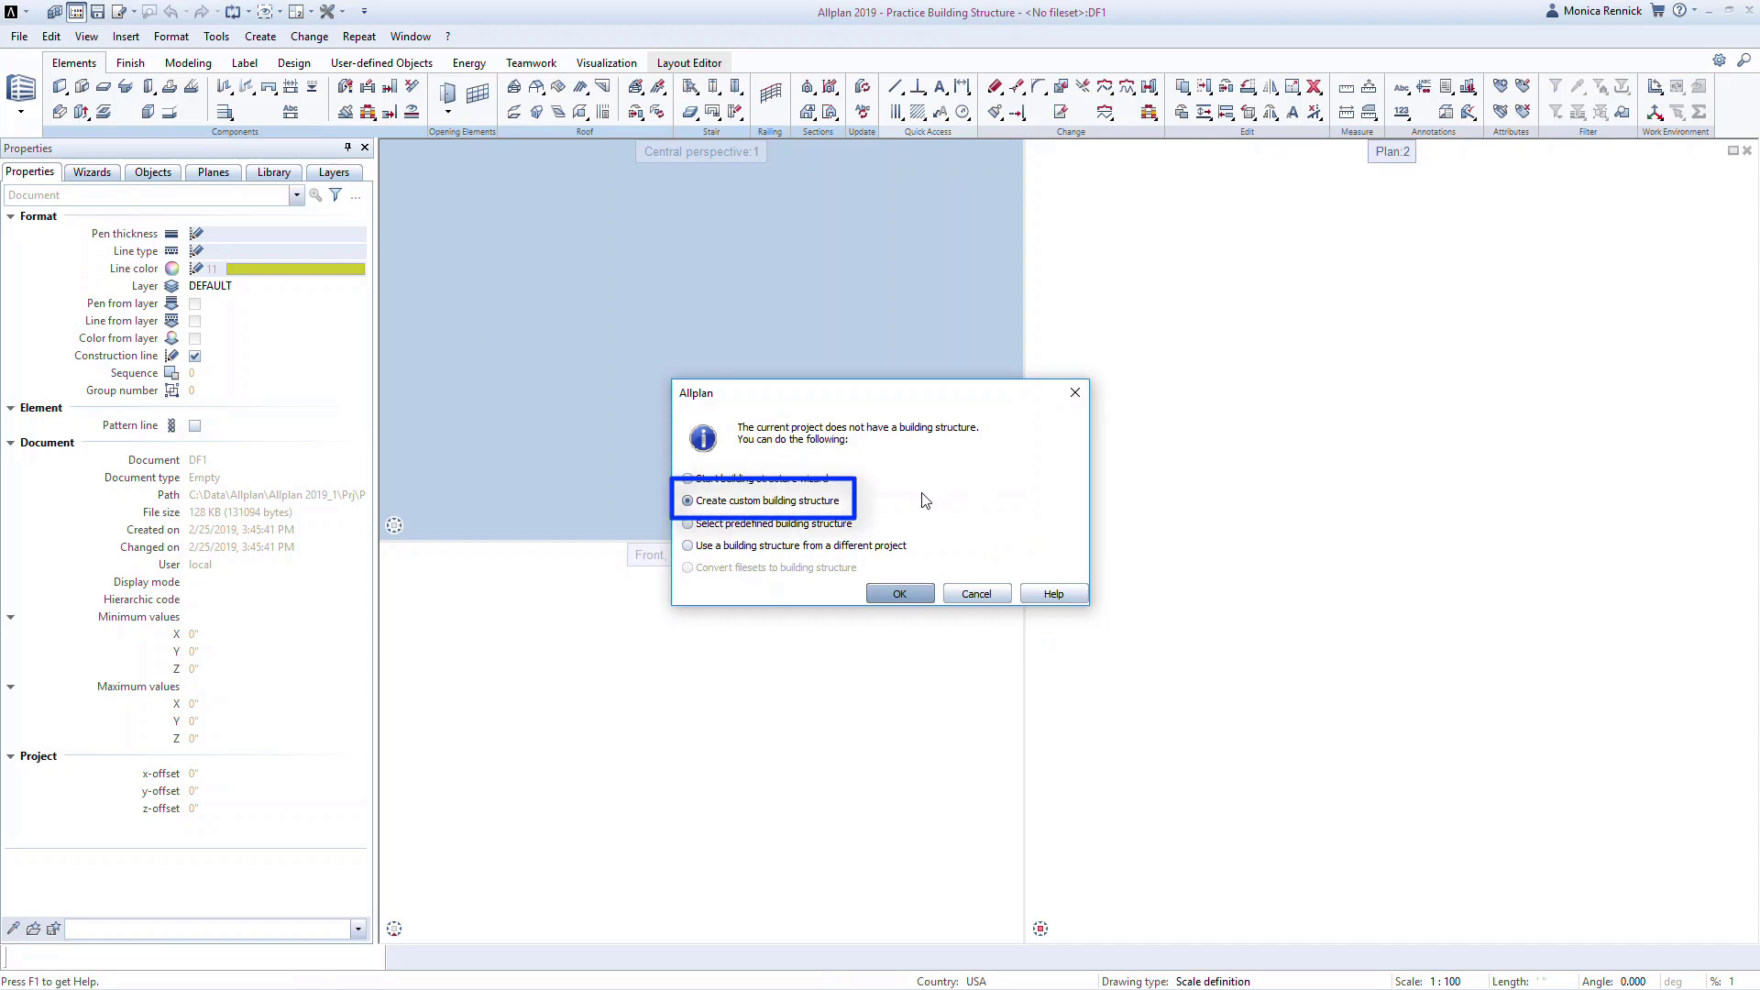
- Choose Create custom building structure to bring up the project's drawing file manager
left_click(902, 592)
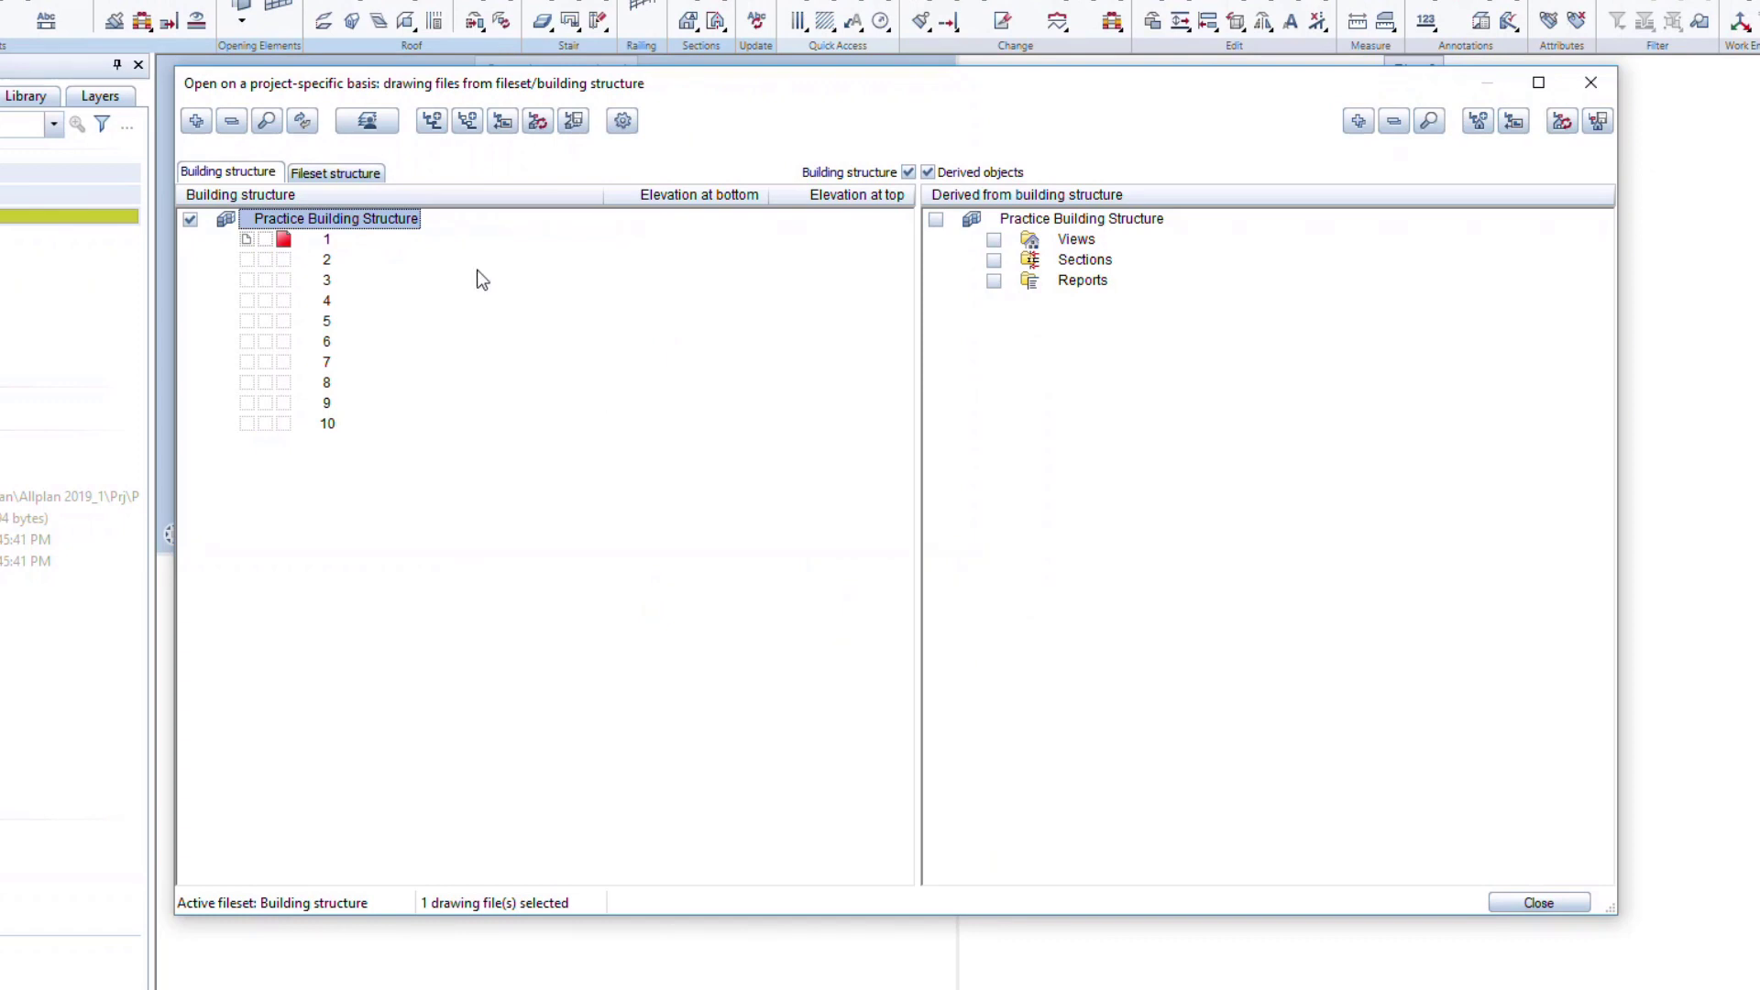
- Insert a generic structural level under the project and name it 'Imports'
right_click(407, 228)
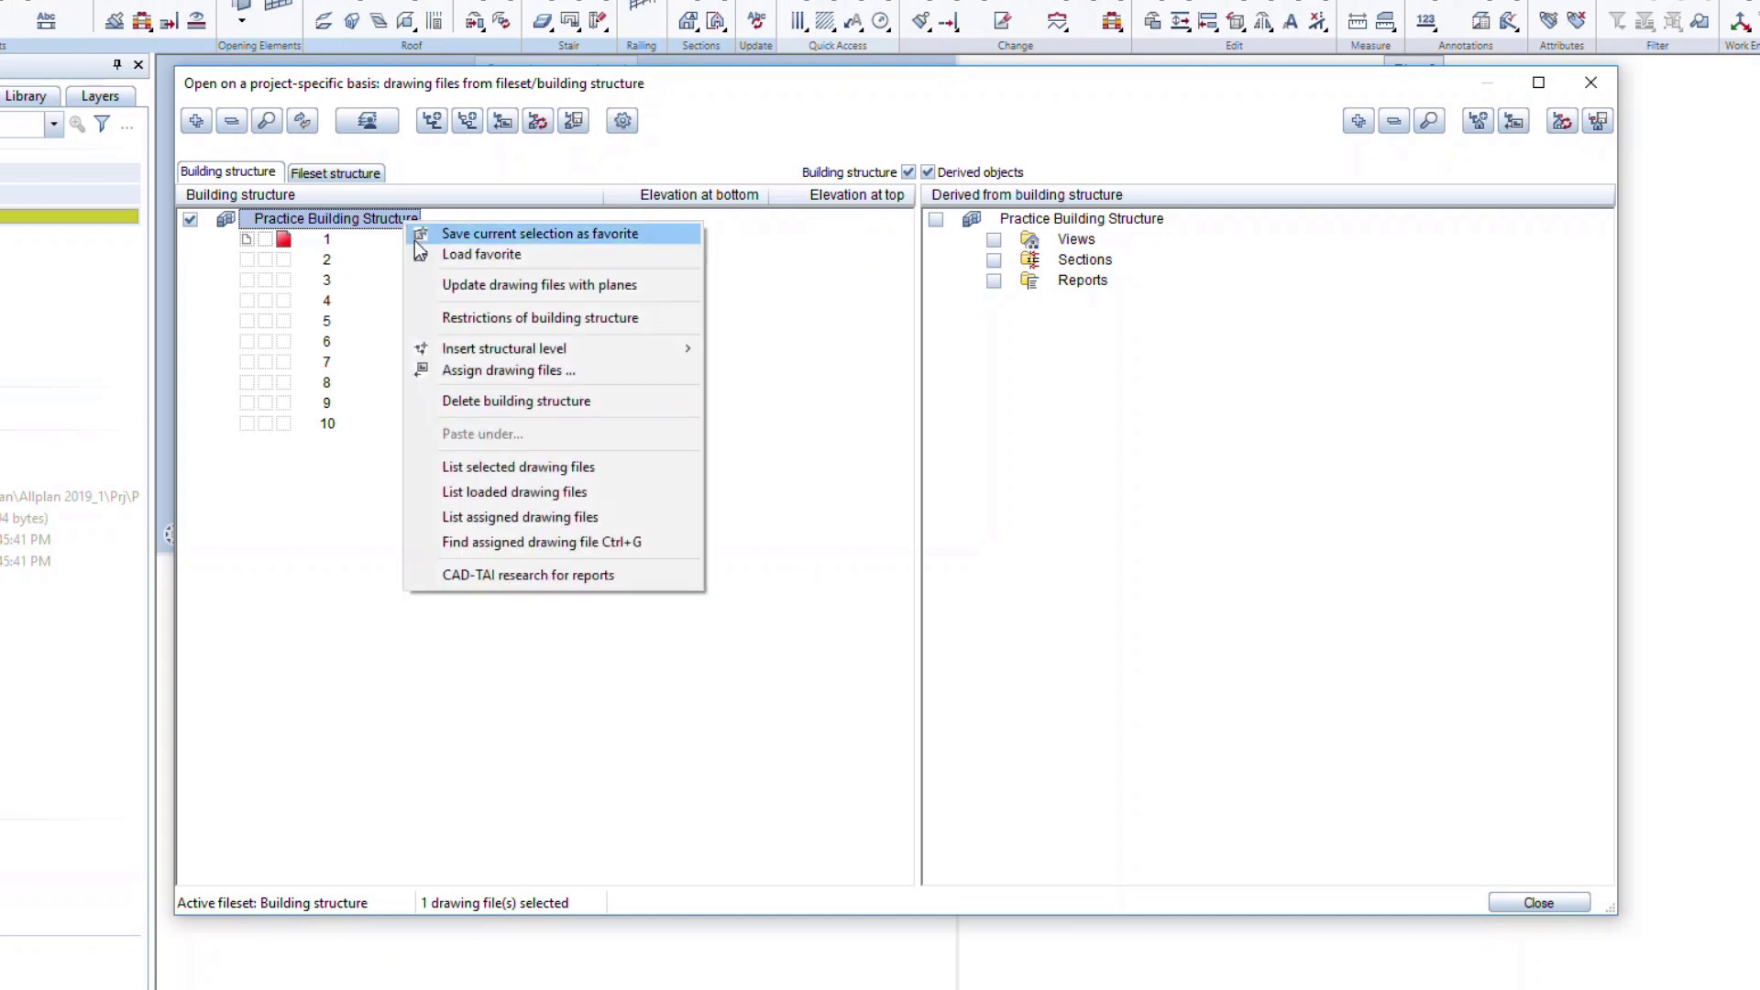
mouse_move(544, 354)
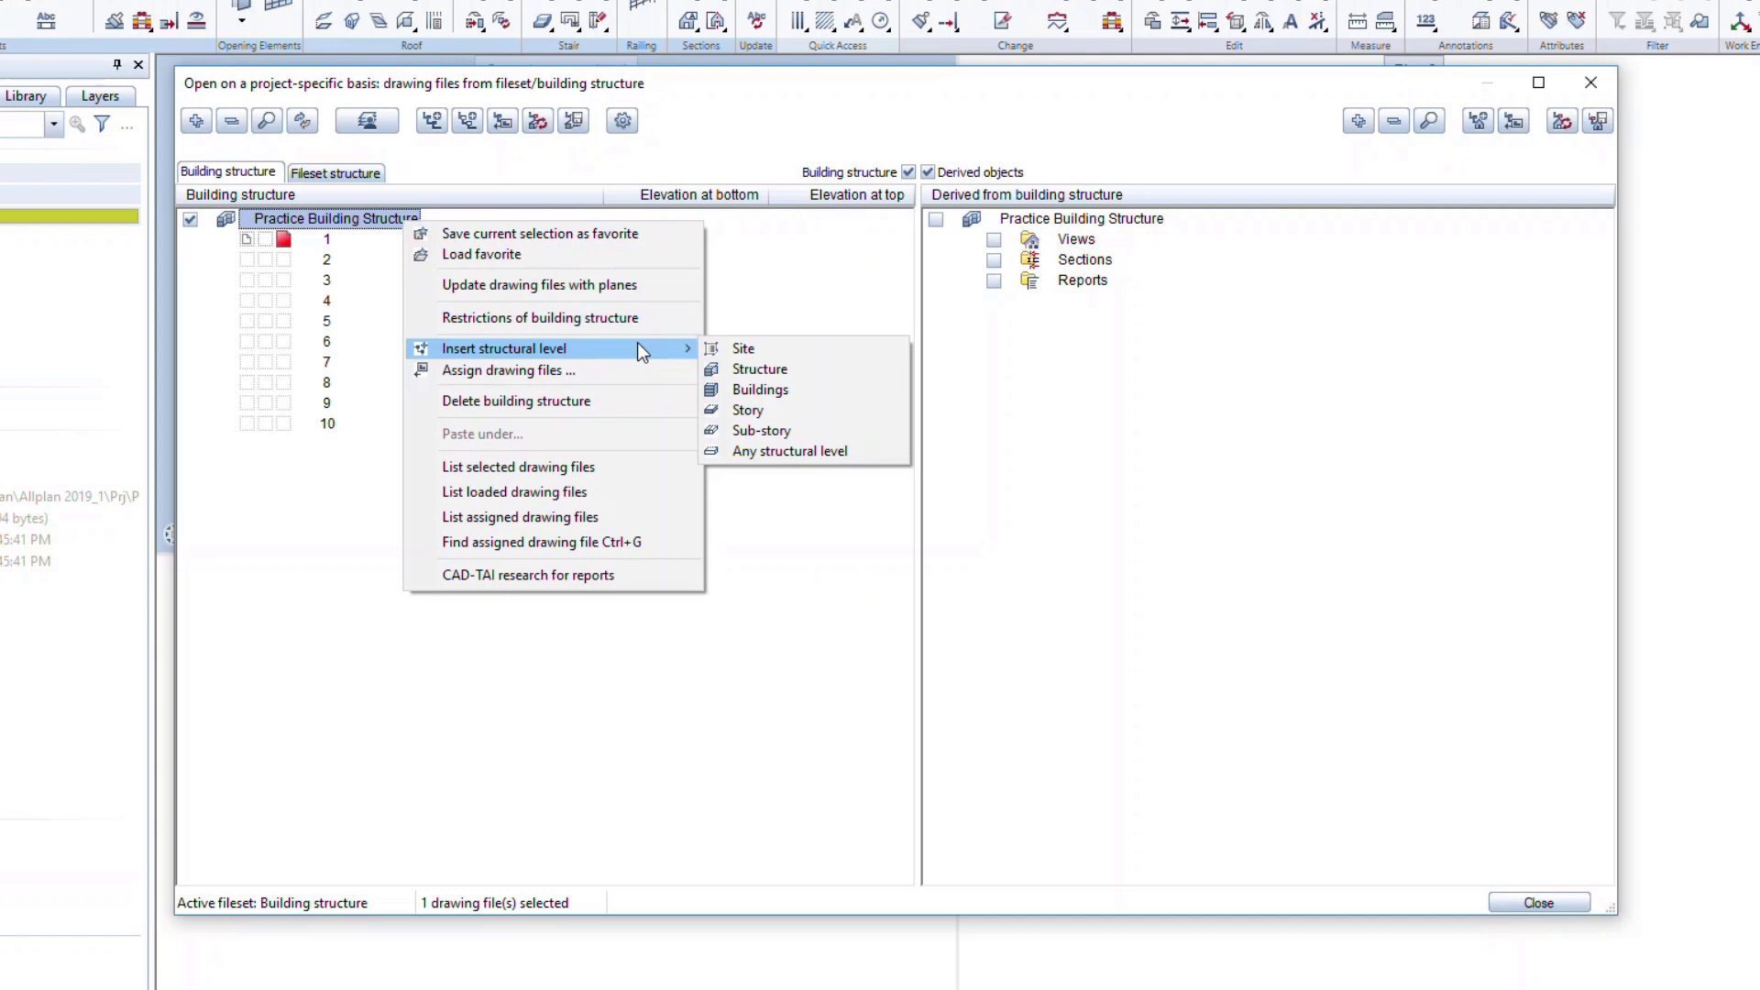
left_click(812, 463)
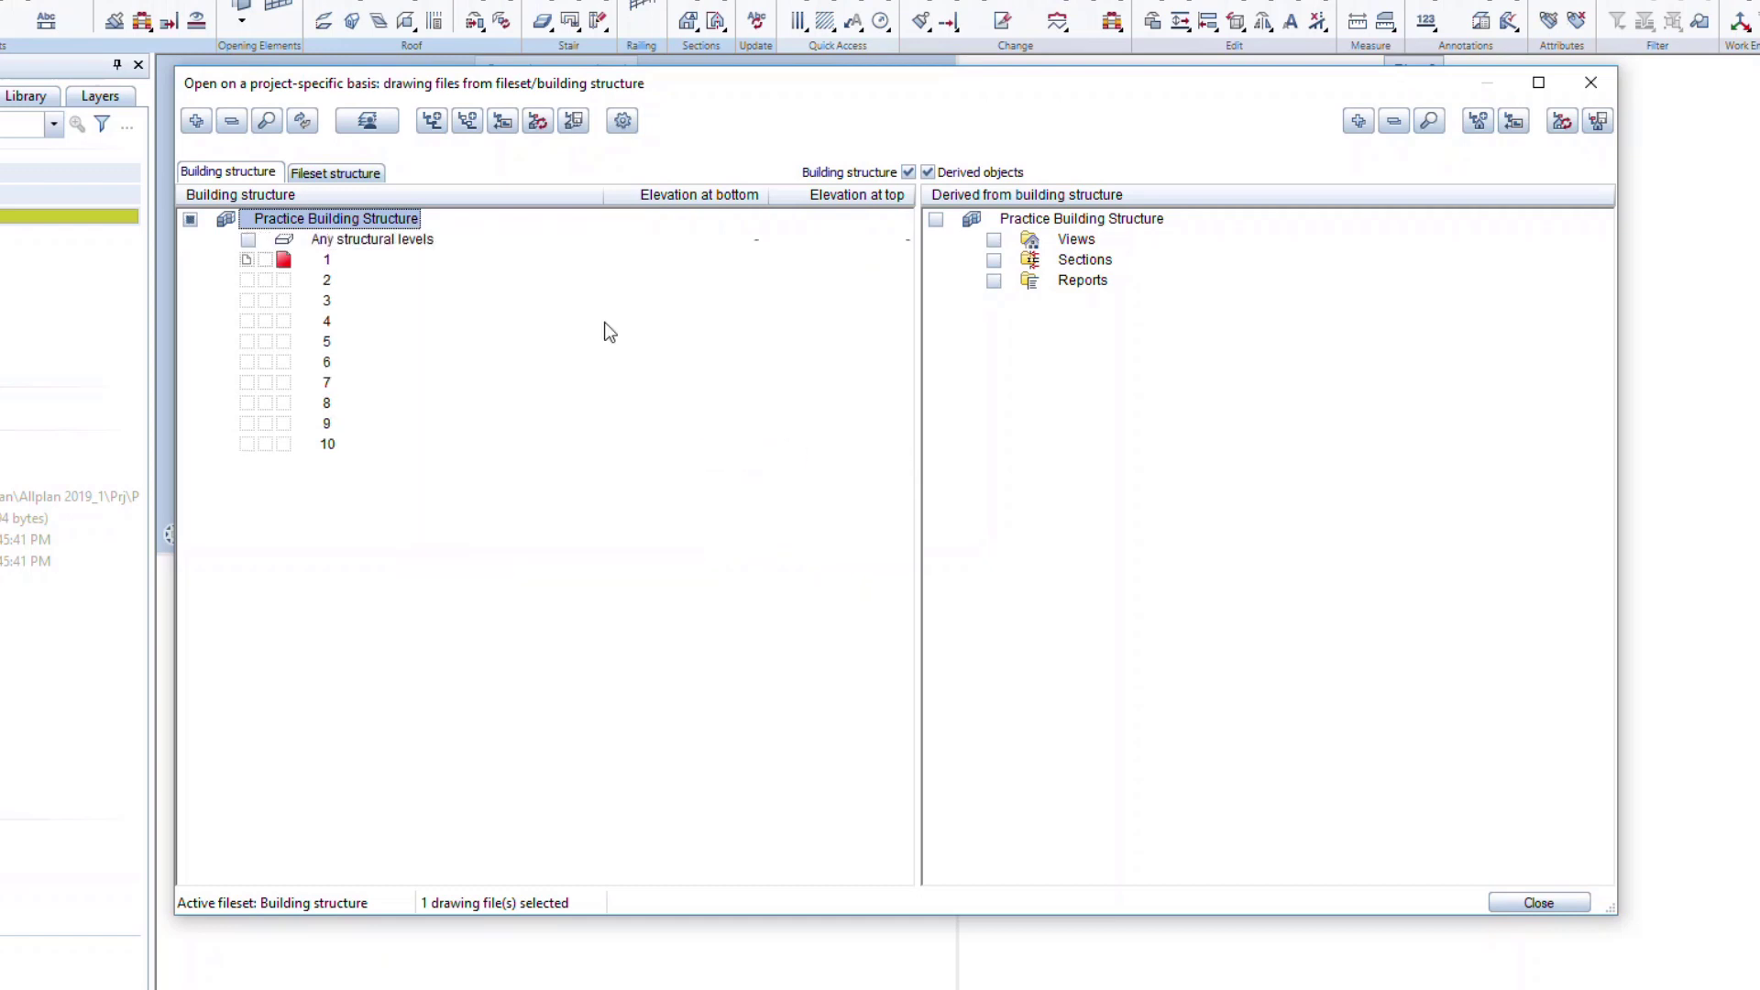
left_click(423, 240)
left_click(429, 242)
type("Imports")
key("Return")
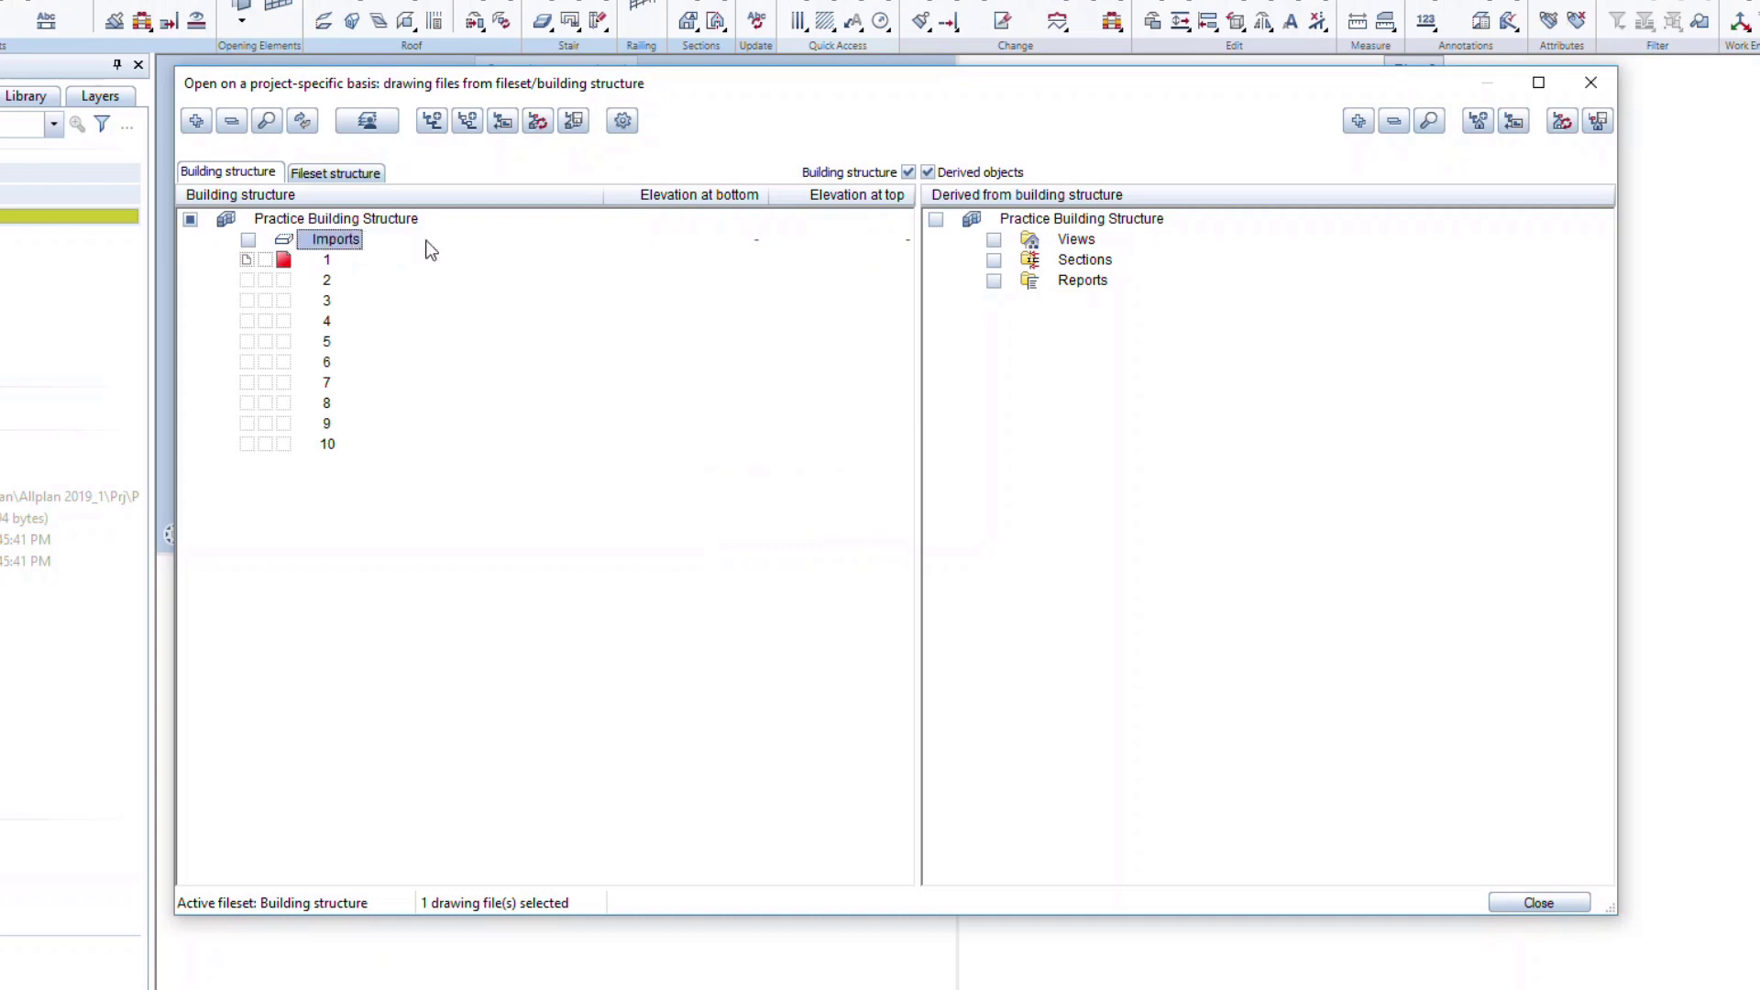
- Insert a Buildings structural level under the project node
right_click(408, 223)
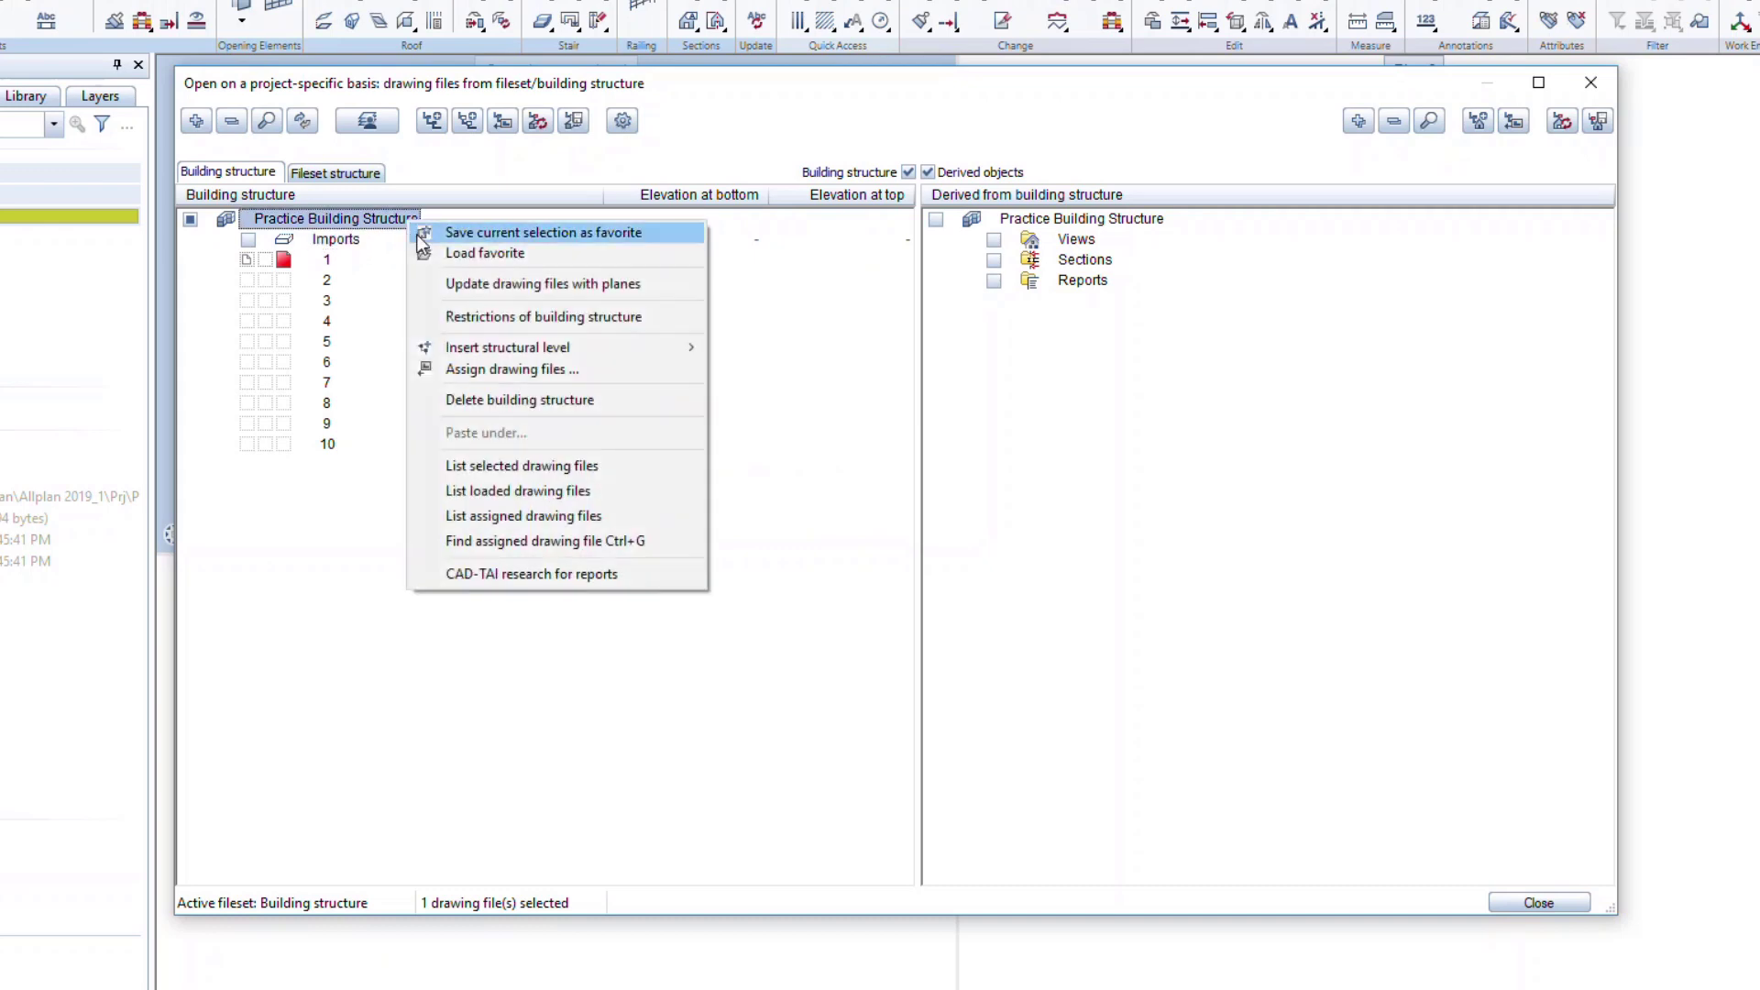
mouse_move(651, 346)
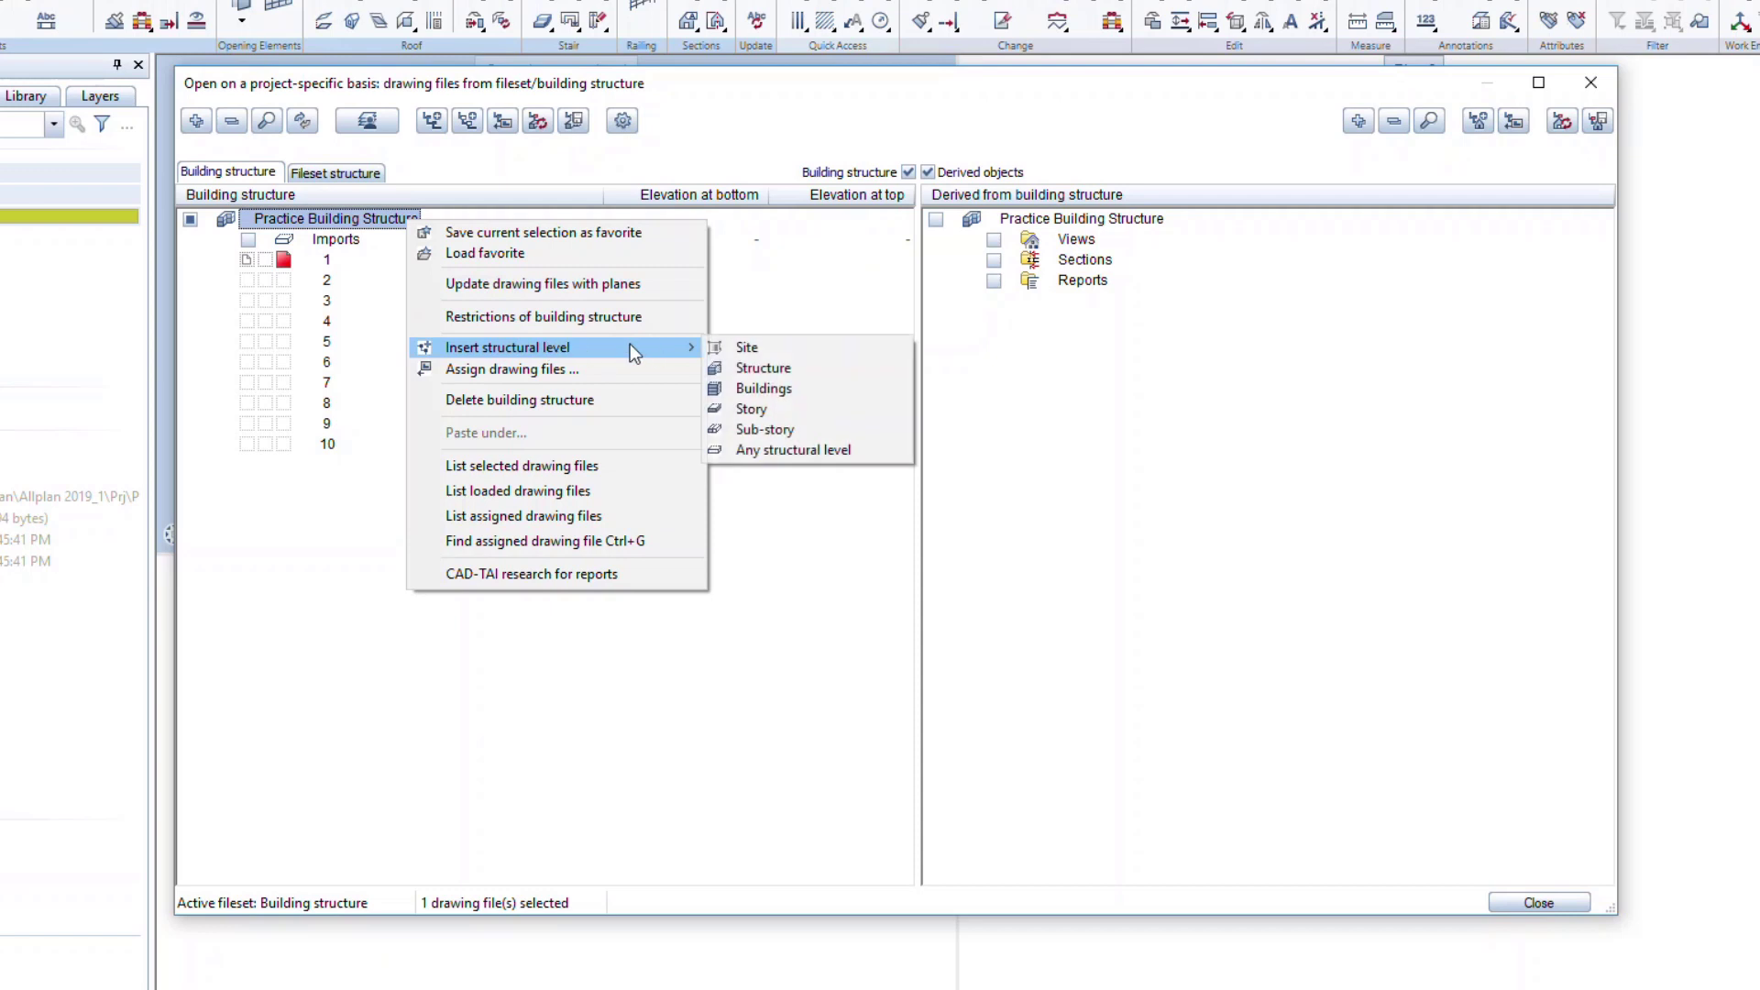
left_click(772, 388)
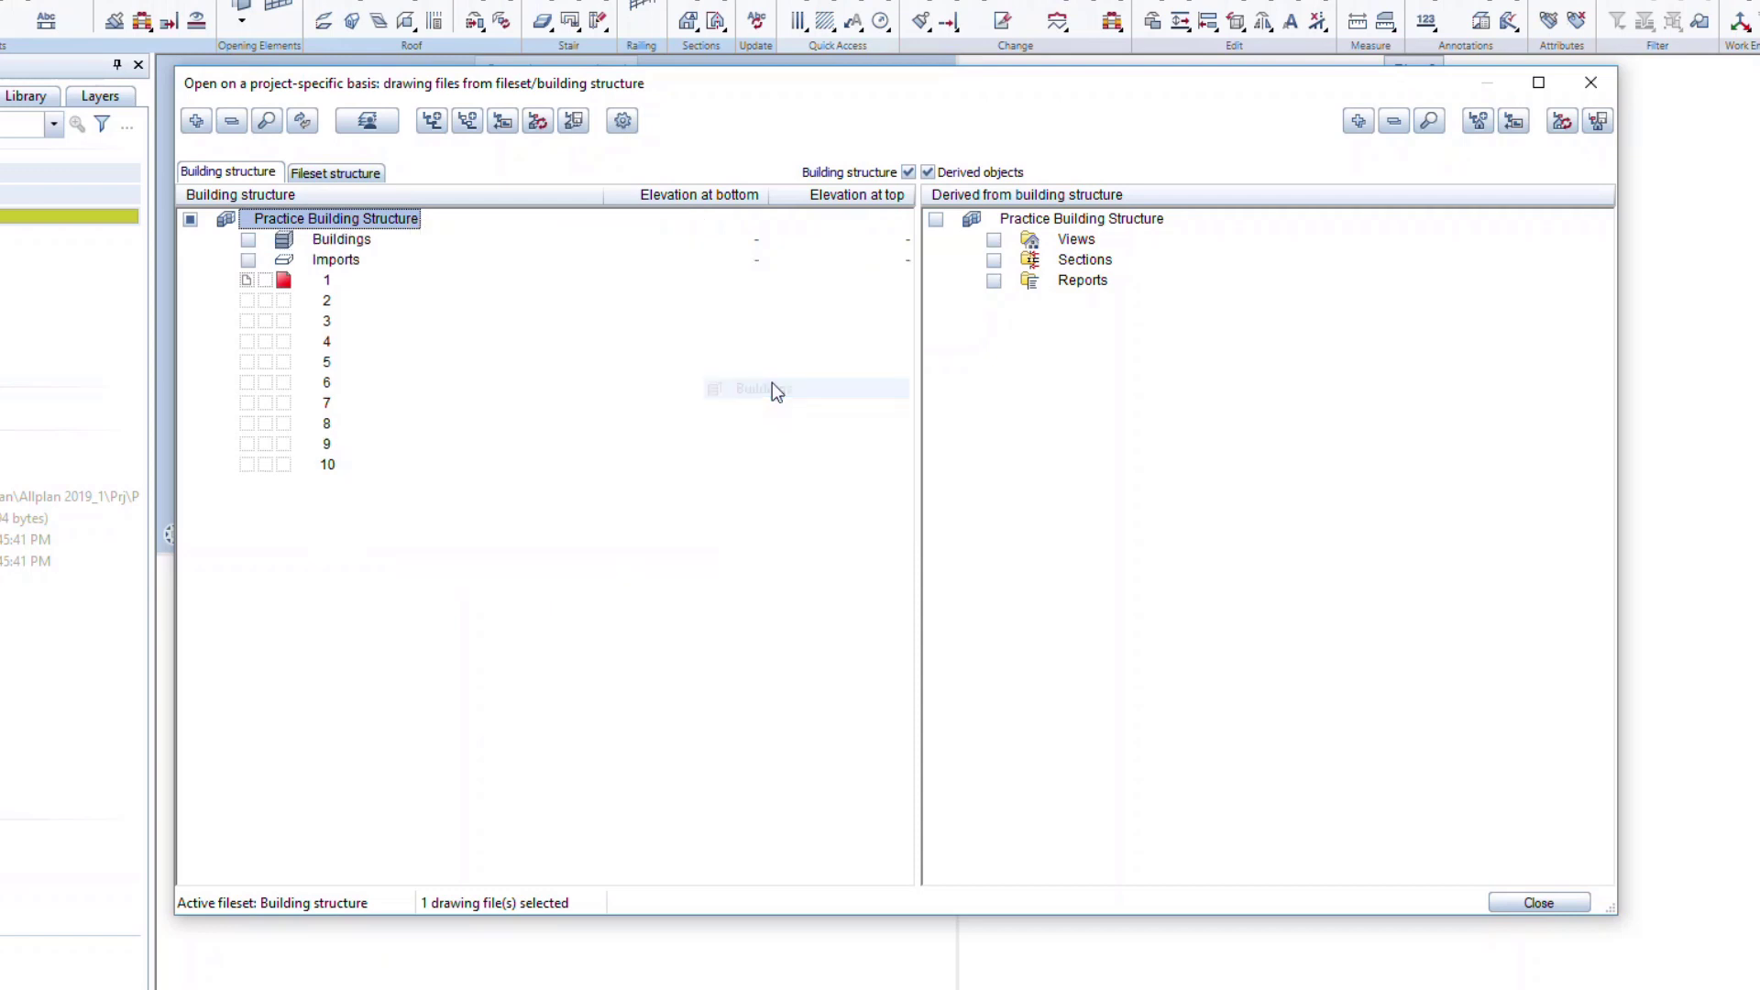
right_click(370, 241)
- Add three Story levels under the Buildings level
mouse_move(489, 317)
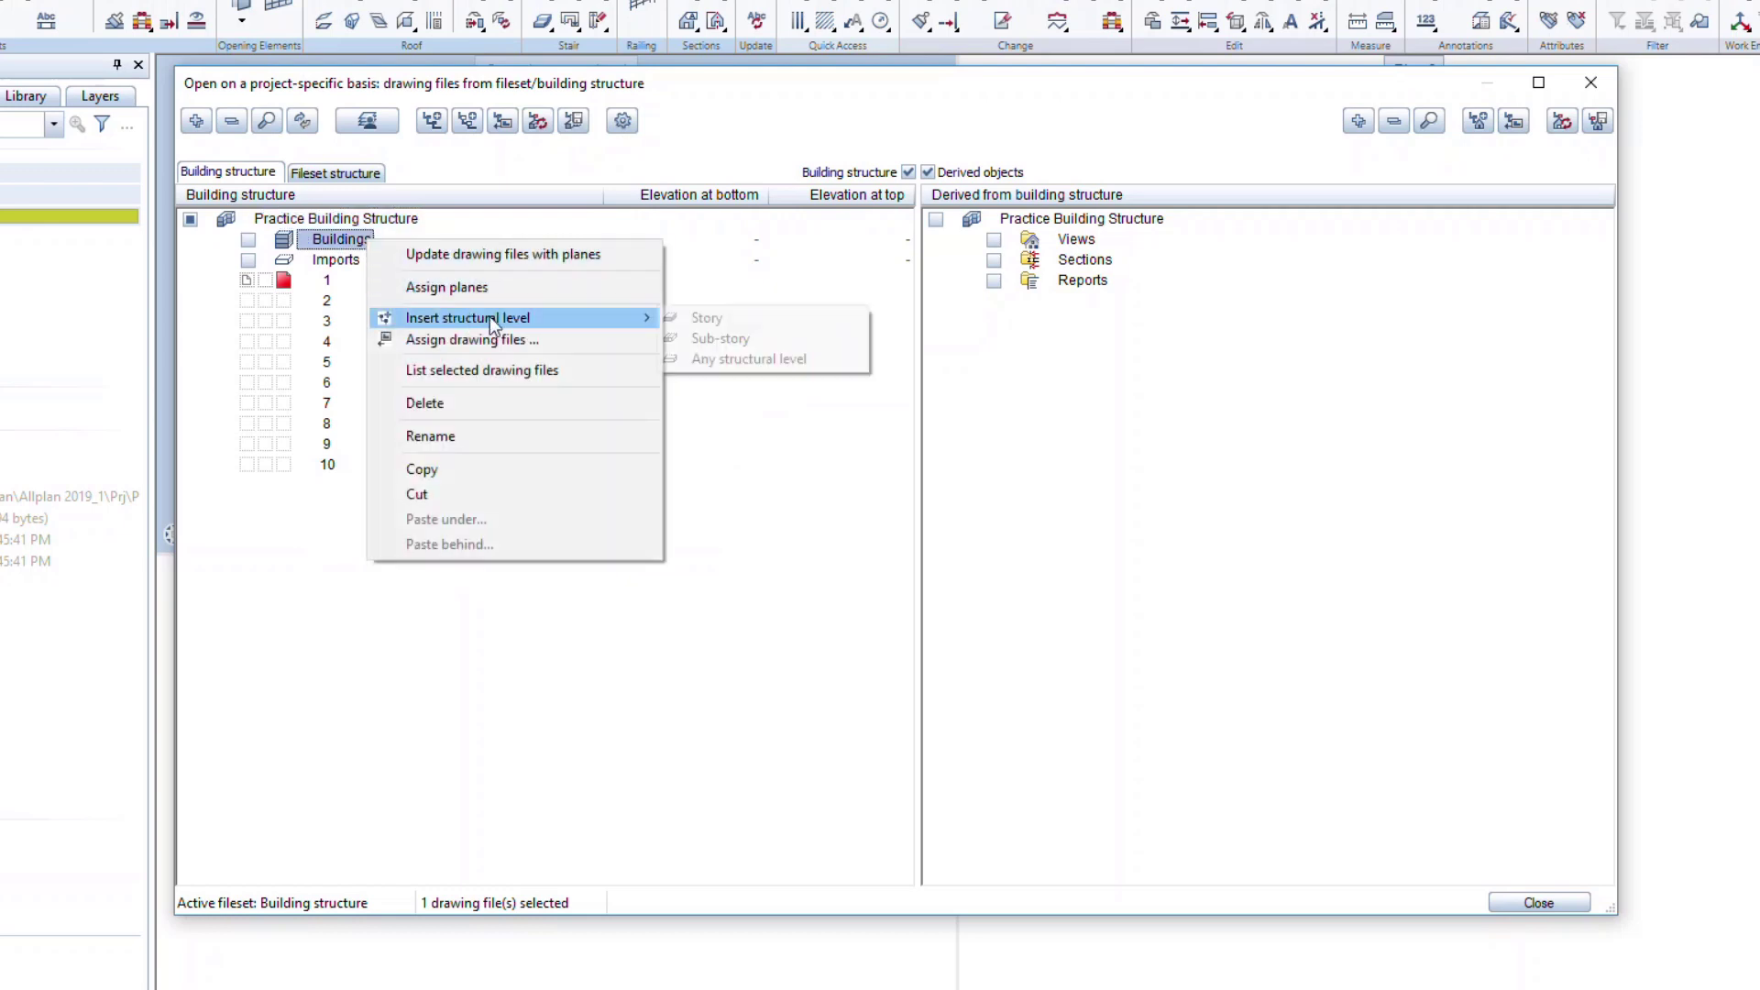
left_click(748, 328)
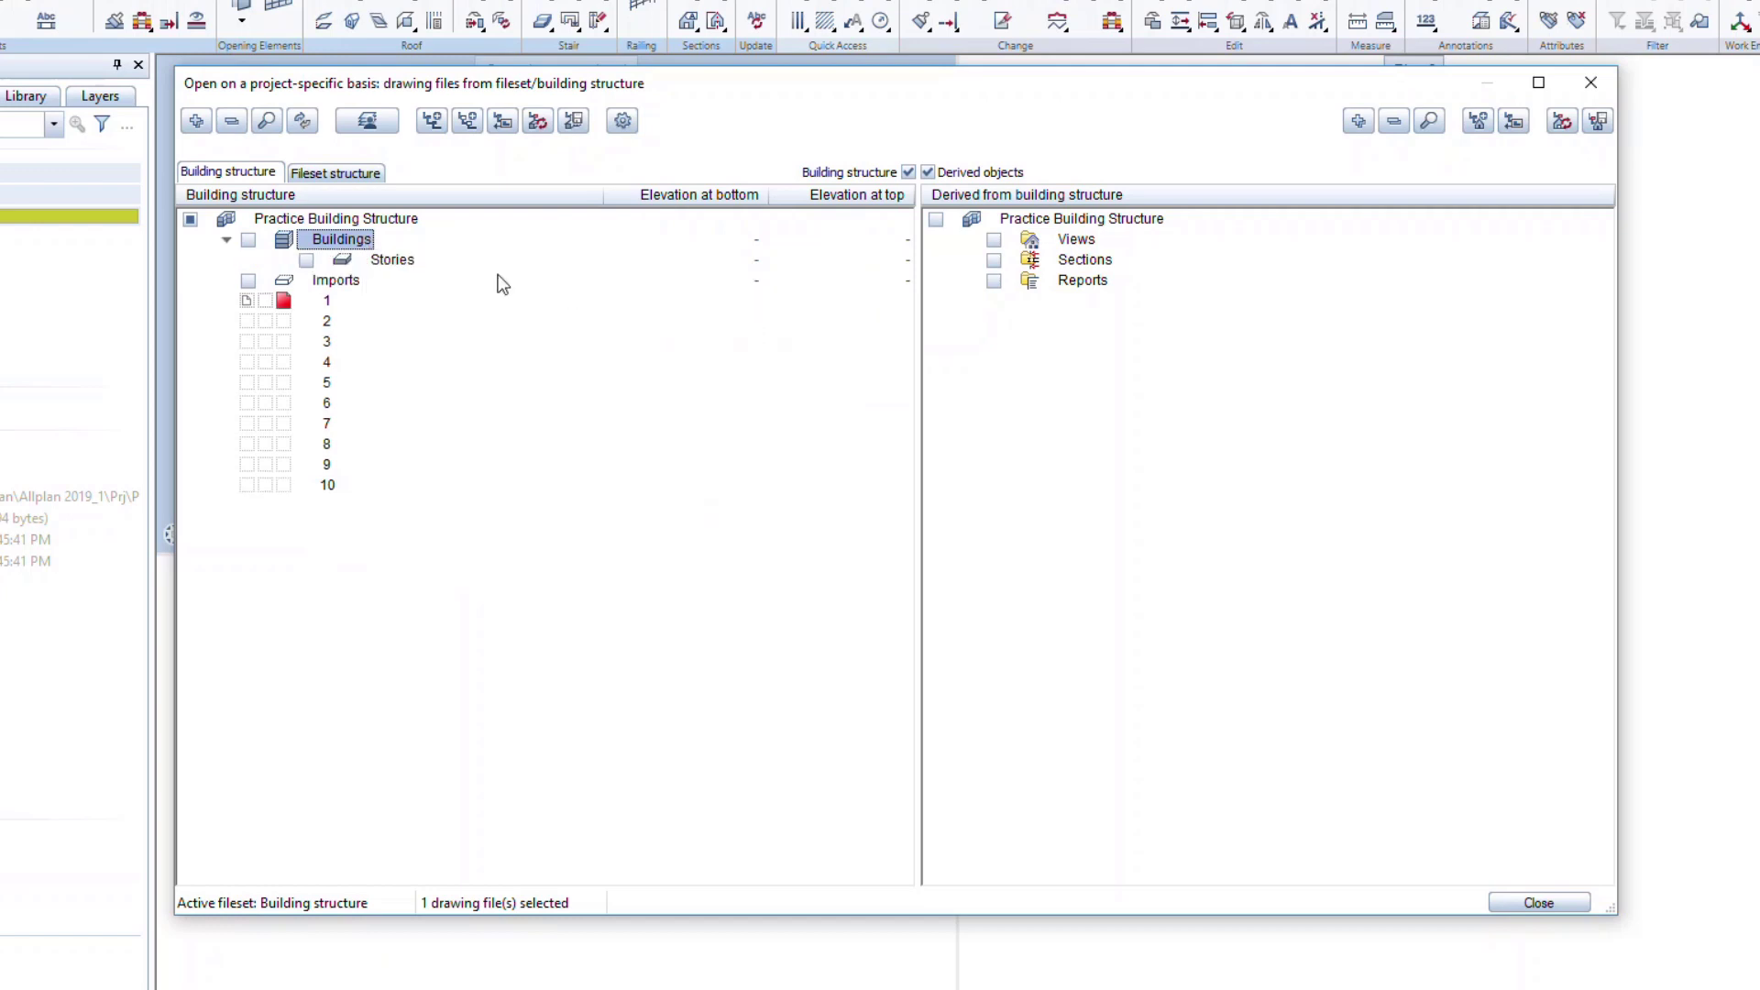
right_click(367, 240)
mouse_move(608, 319)
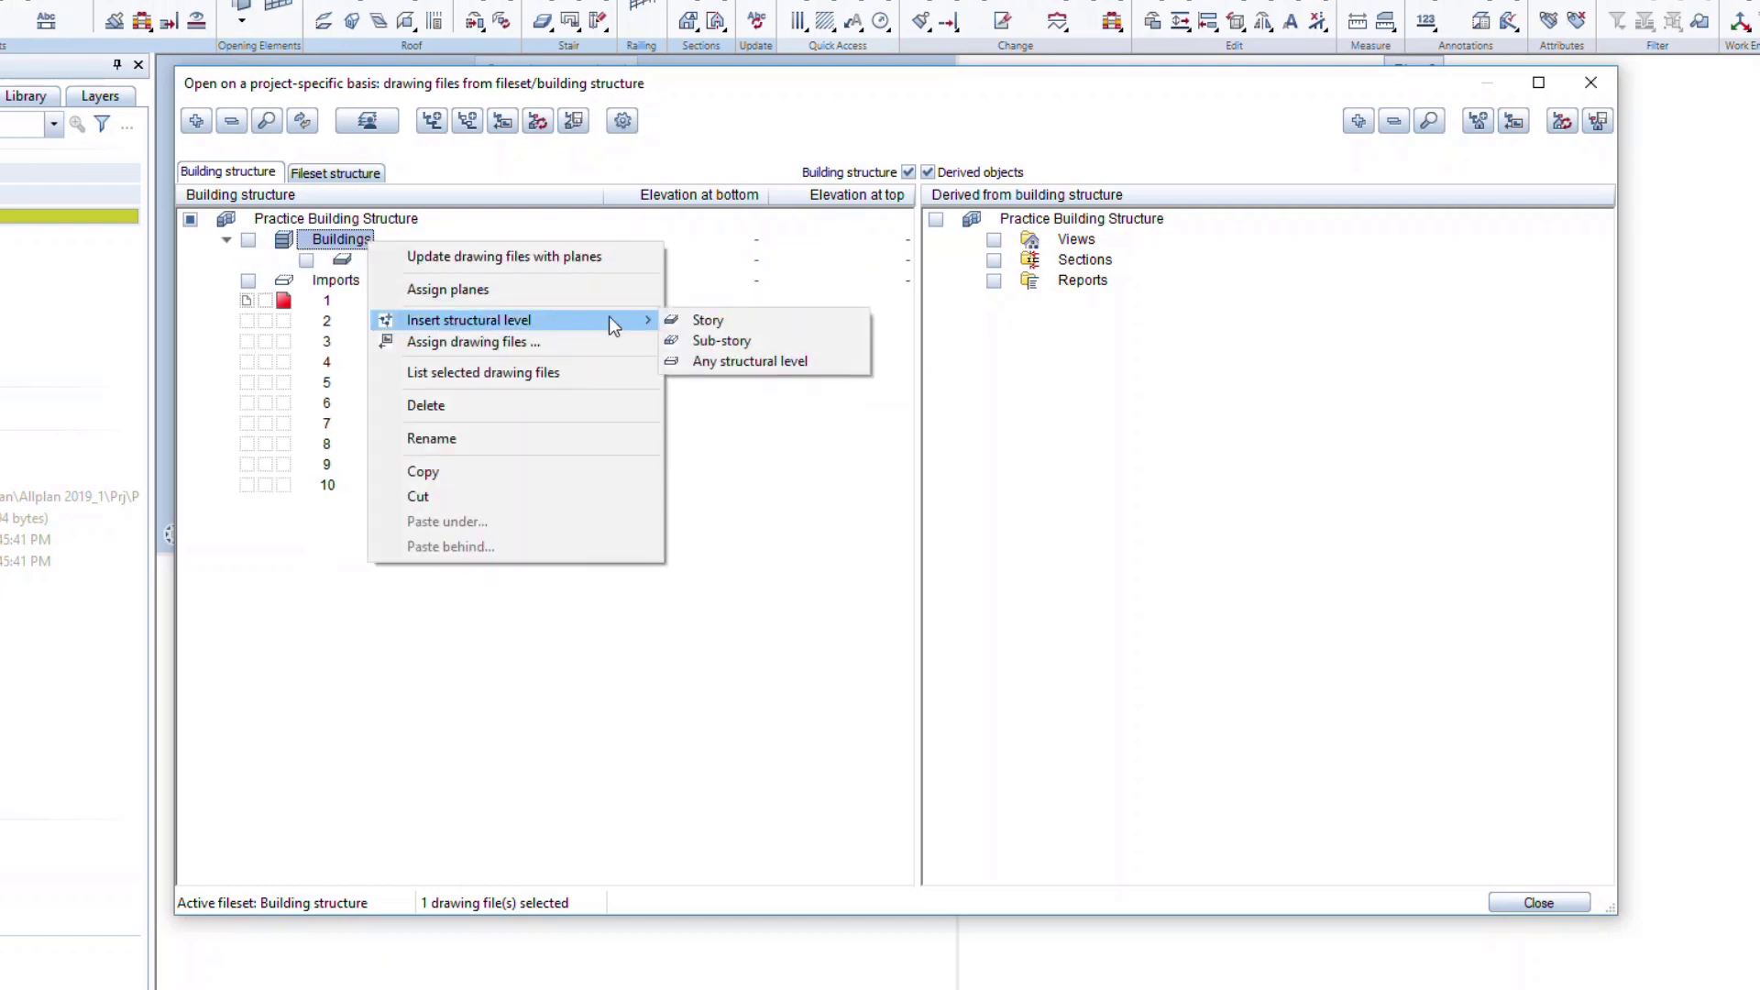
left_click(683, 320)
right_click(357, 241)
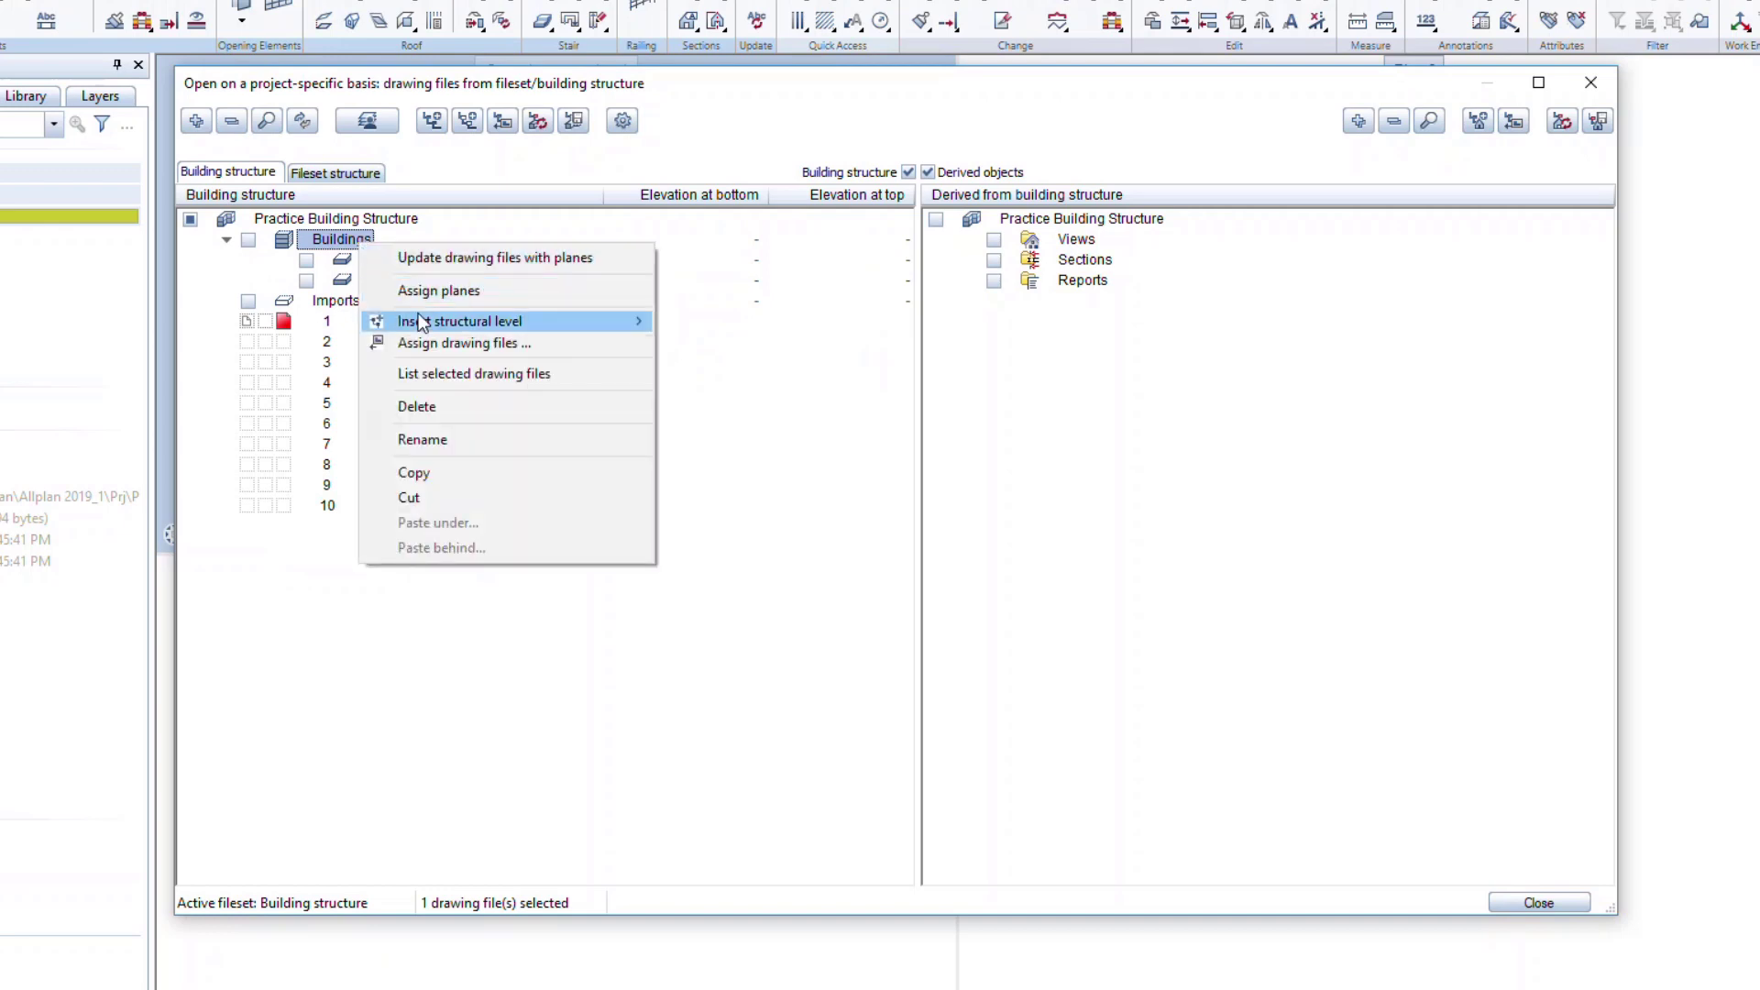
mouse_move(471, 318)
left_click(688, 321)
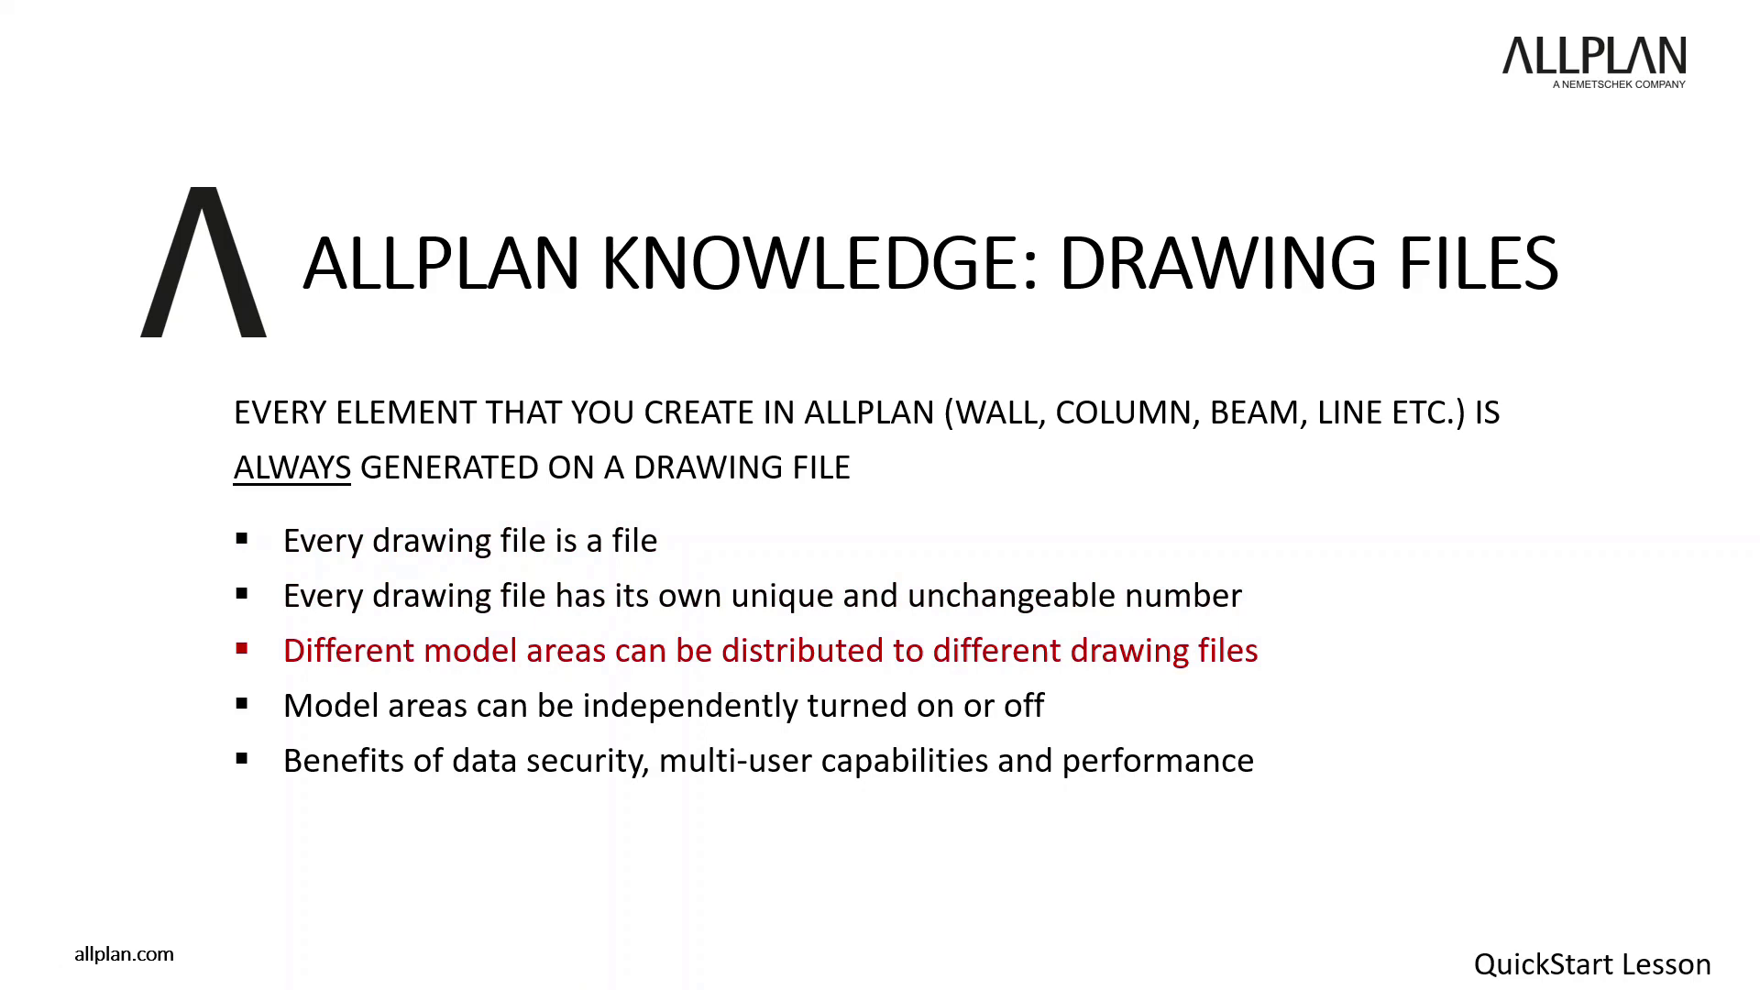
- Advance the Drawing Files slide to its final point on data security benefits
key("Right")
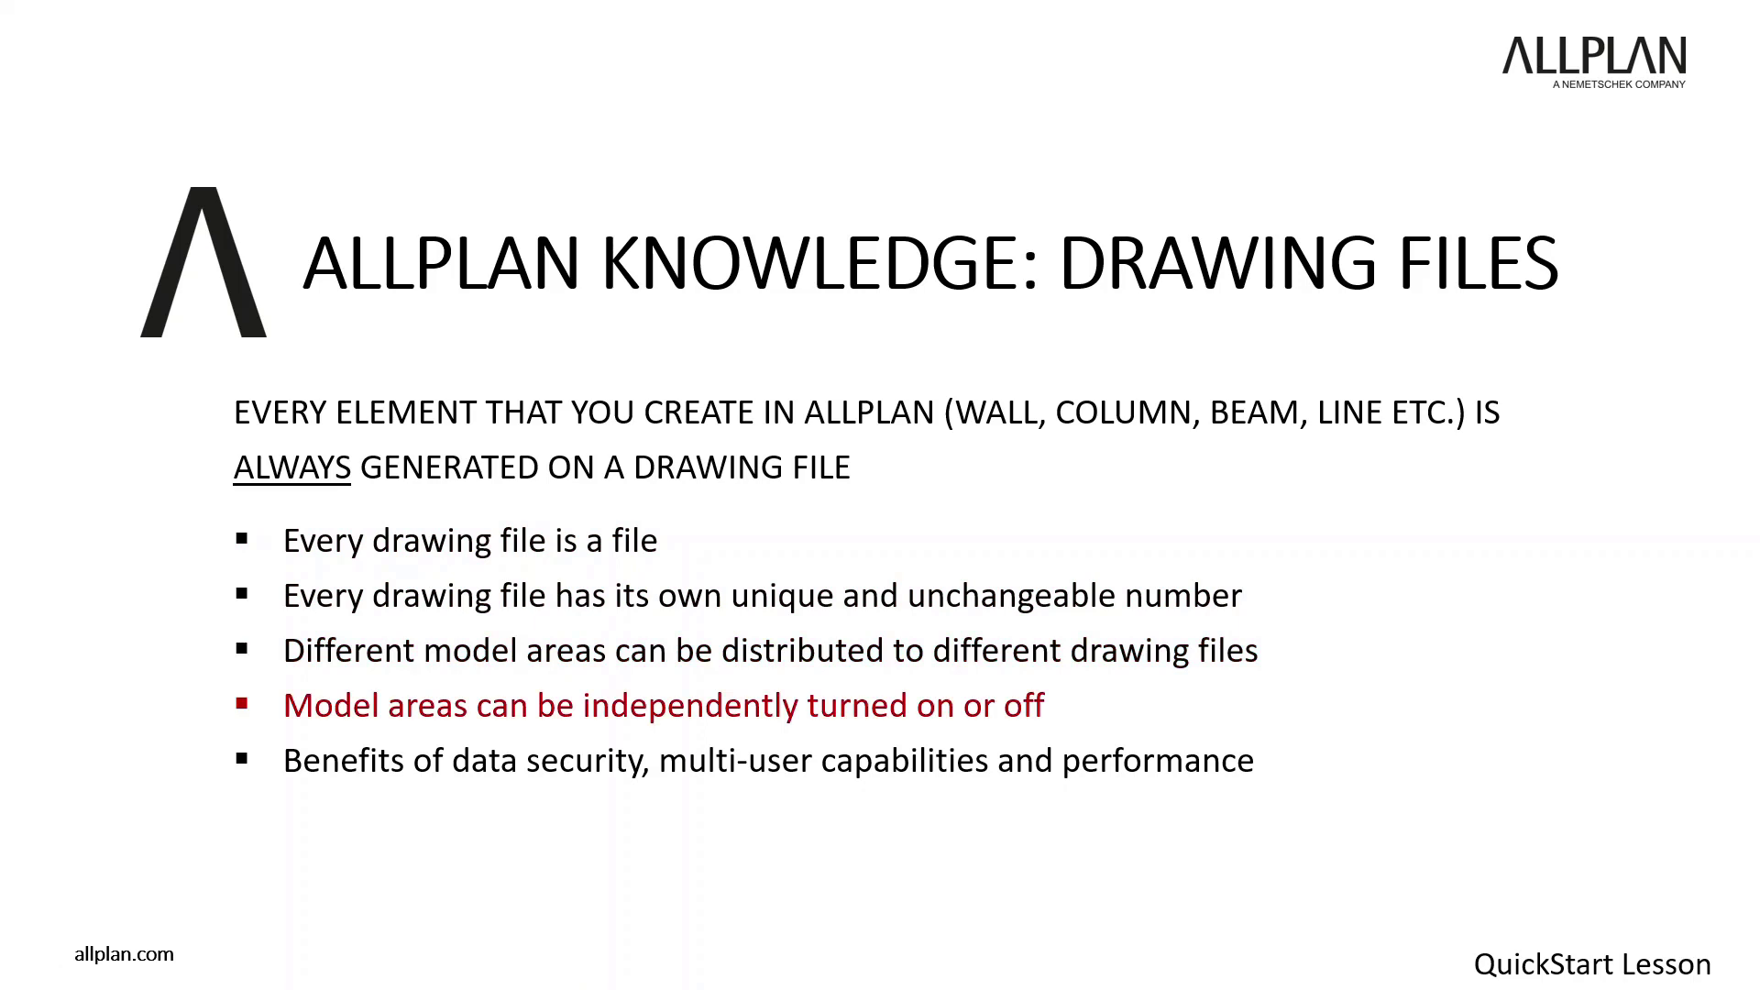
key("Right")
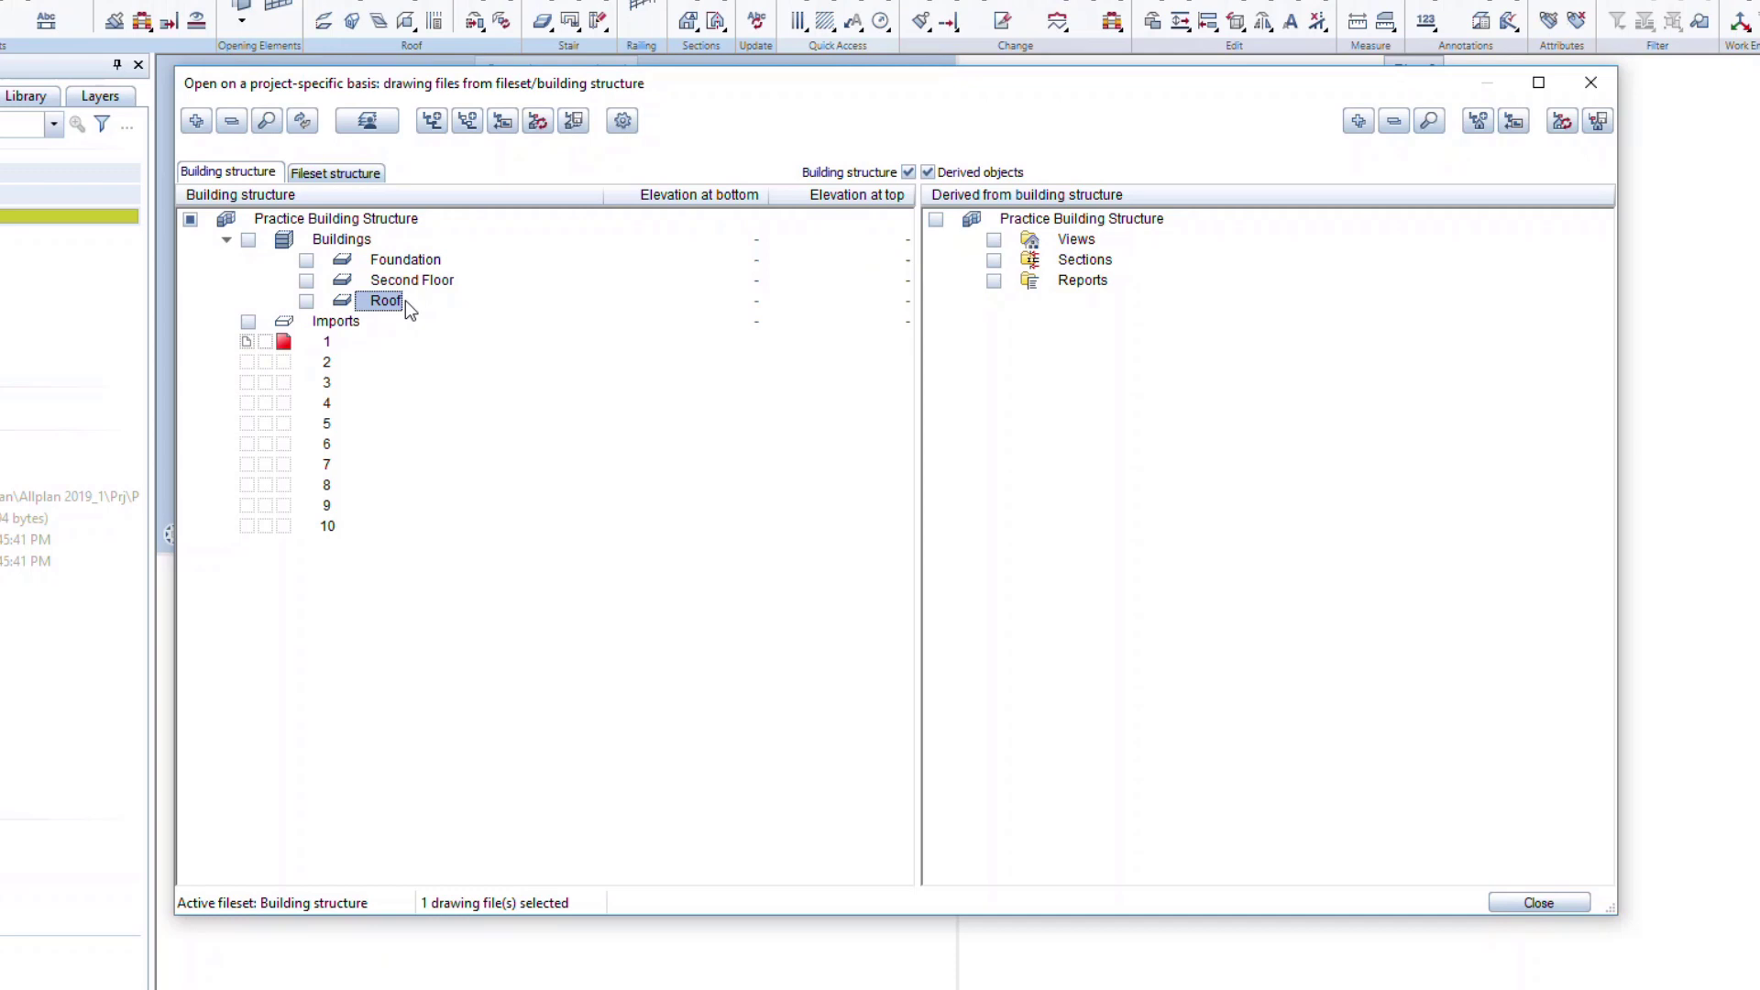
- Clear the assignment of drawing files 1–10, emptying the Imports level
left_click(329, 343)
left_click(326, 526, "shift")
right_click(339, 415)
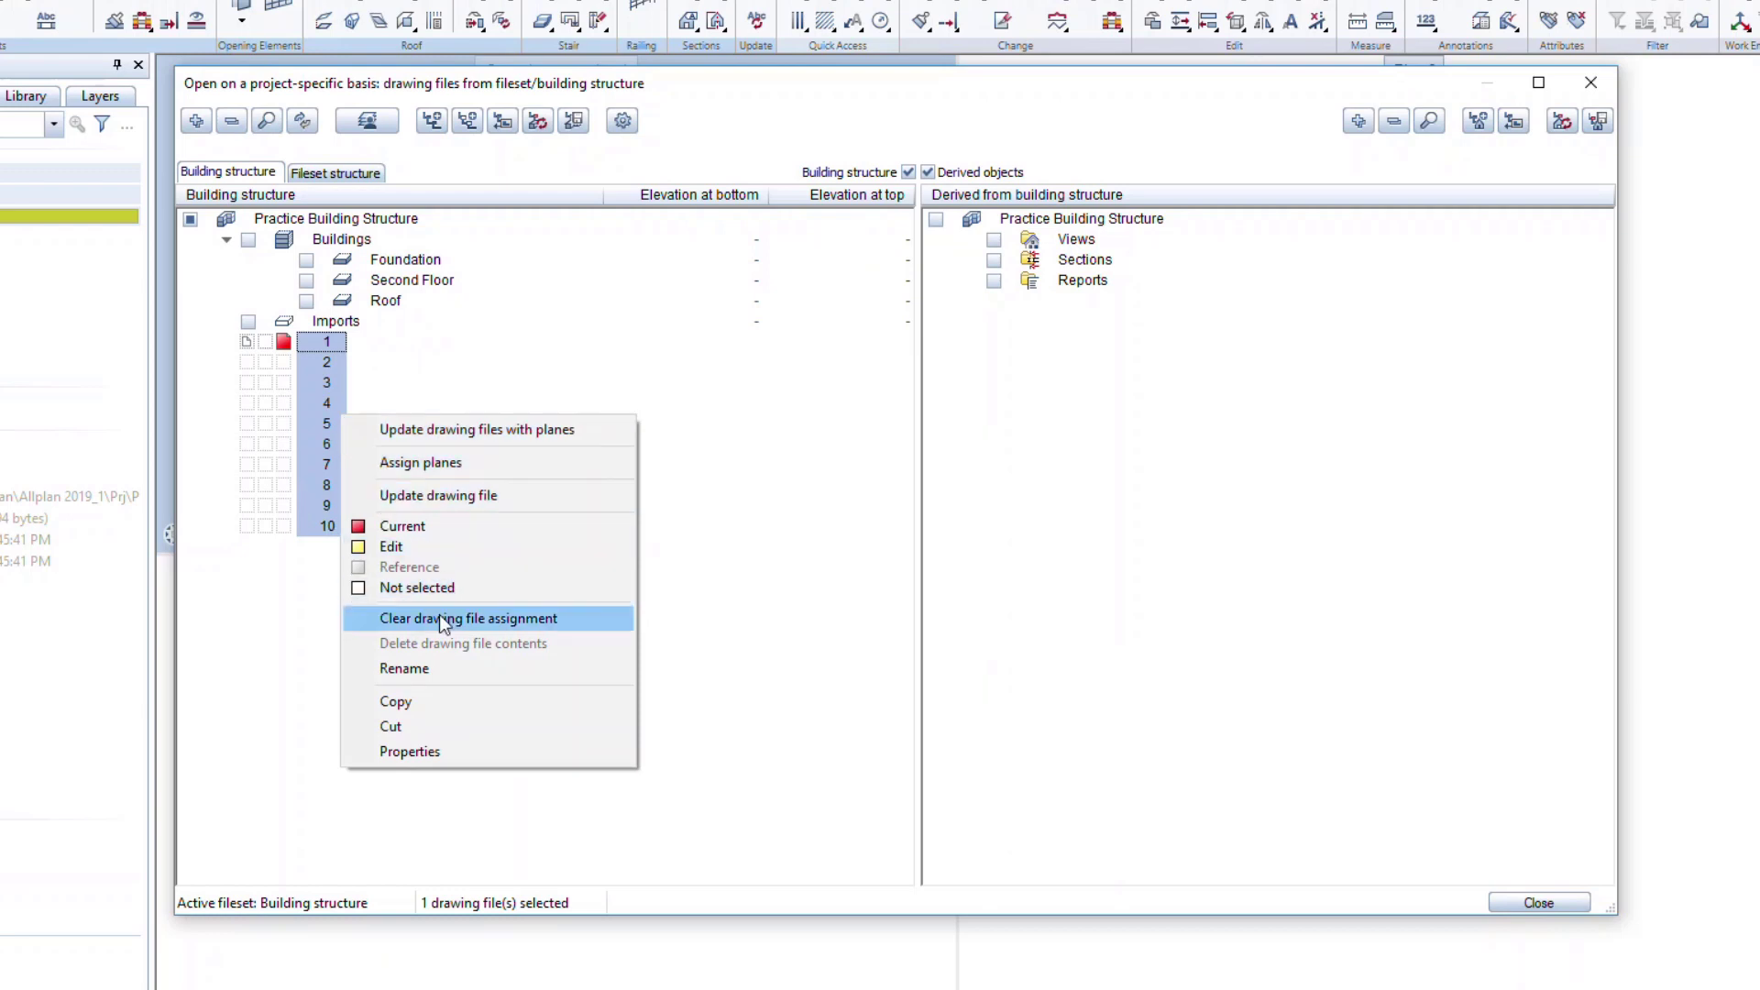
left_click(601, 621)
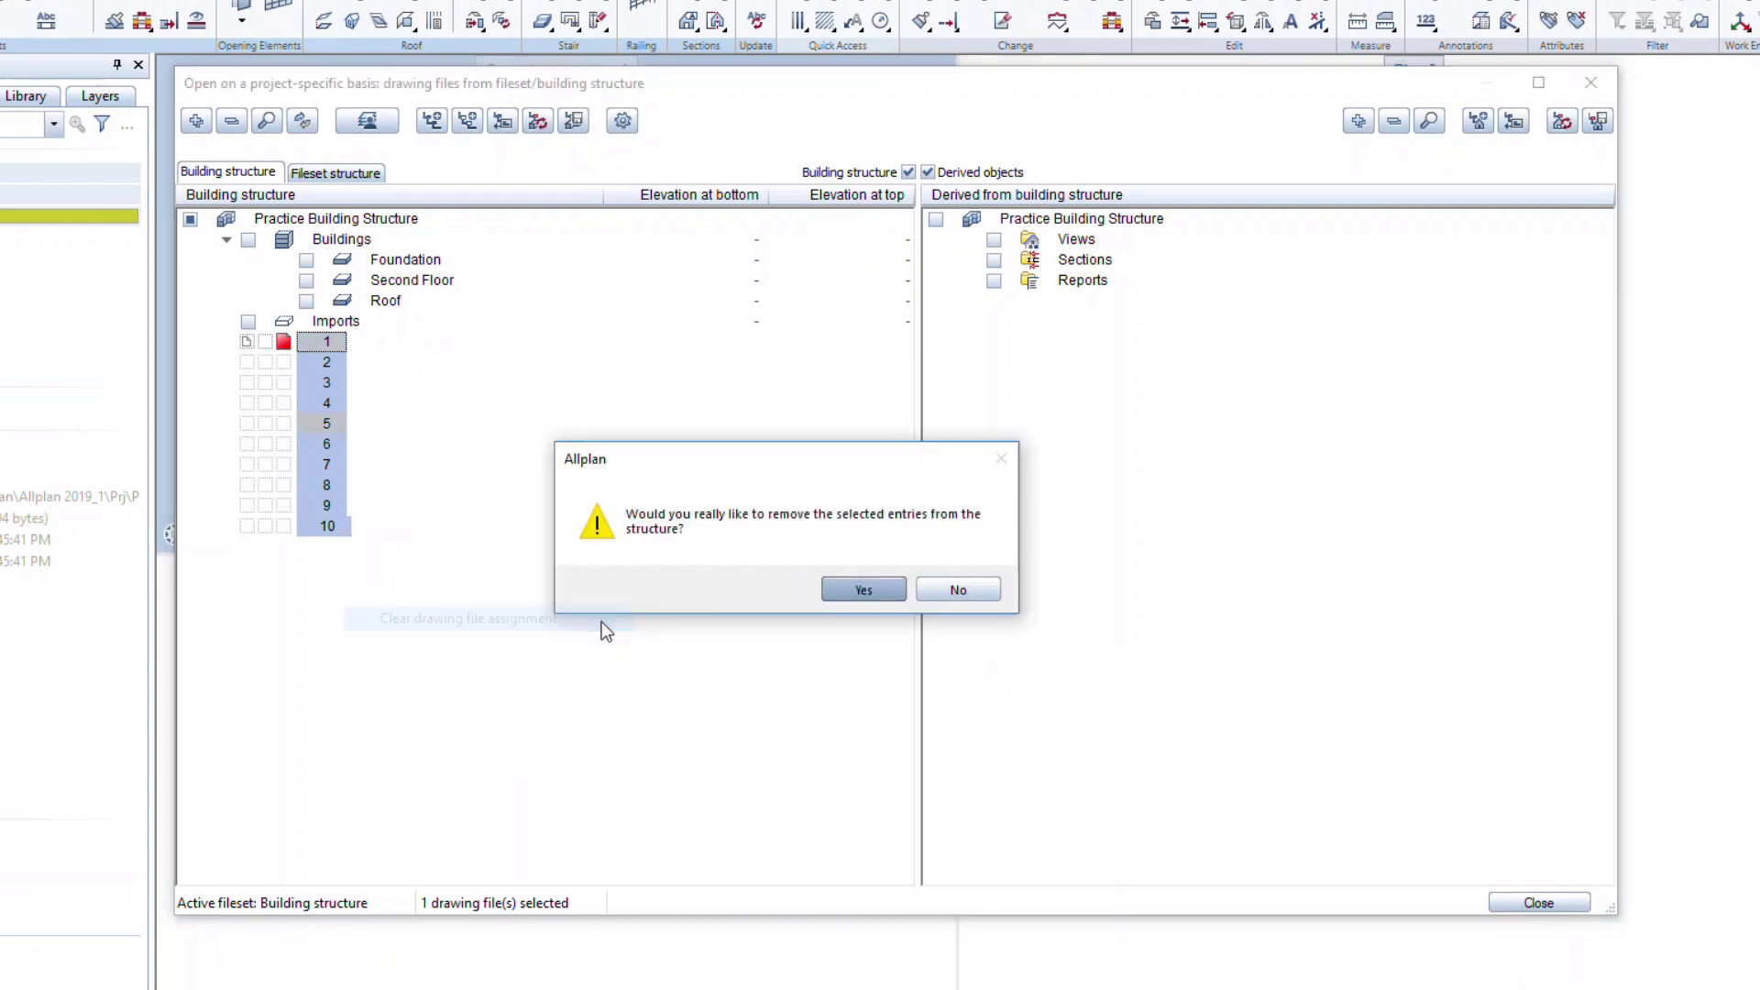
left_click(882, 594)
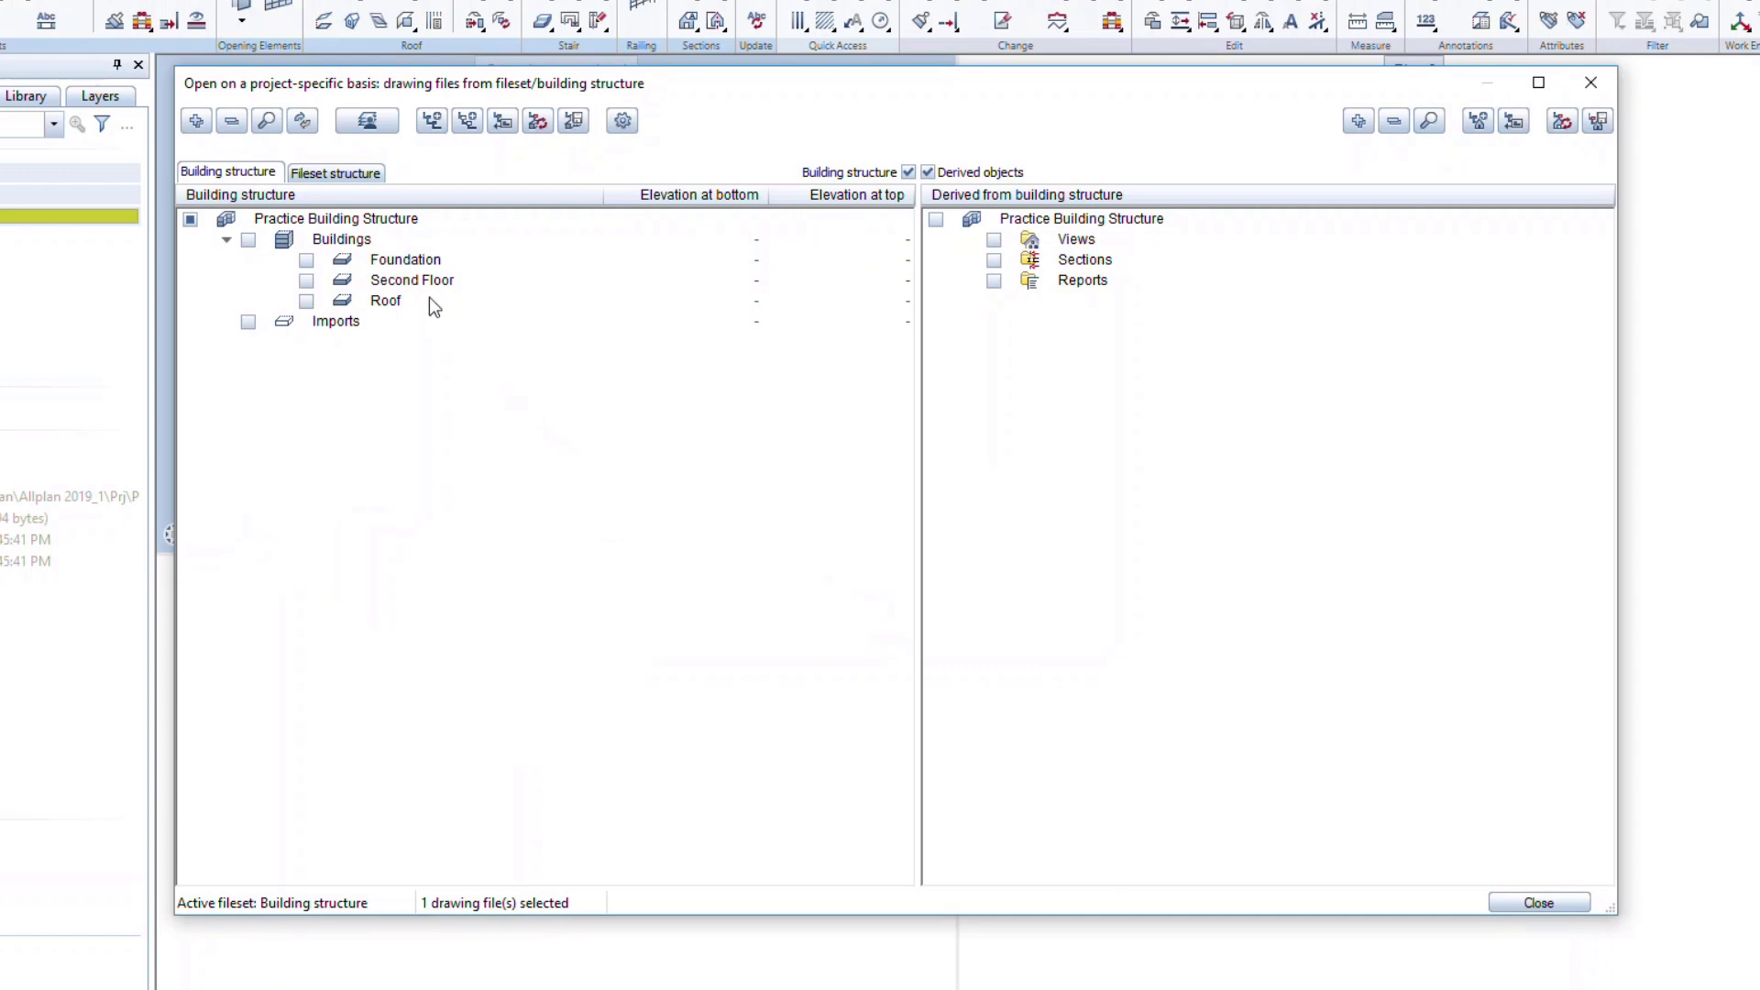
- Assign drawing files 100-105 to the Foundation story
right_click(400, 266)
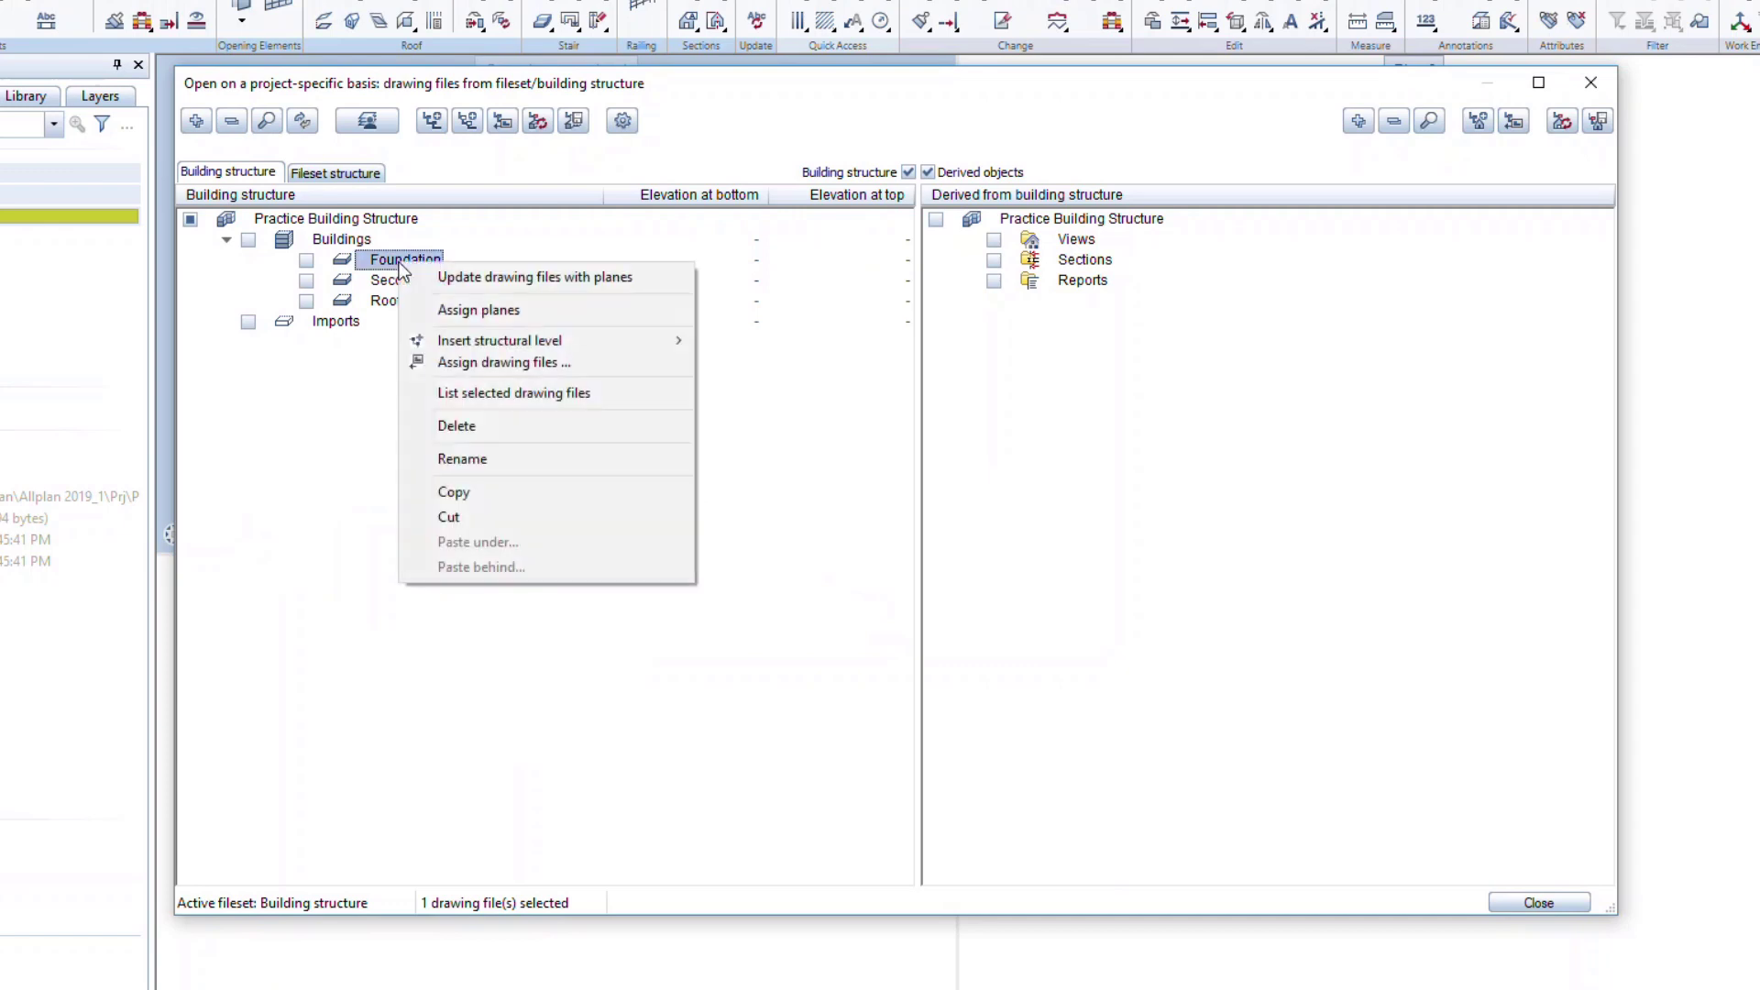
left_click(597, 369)
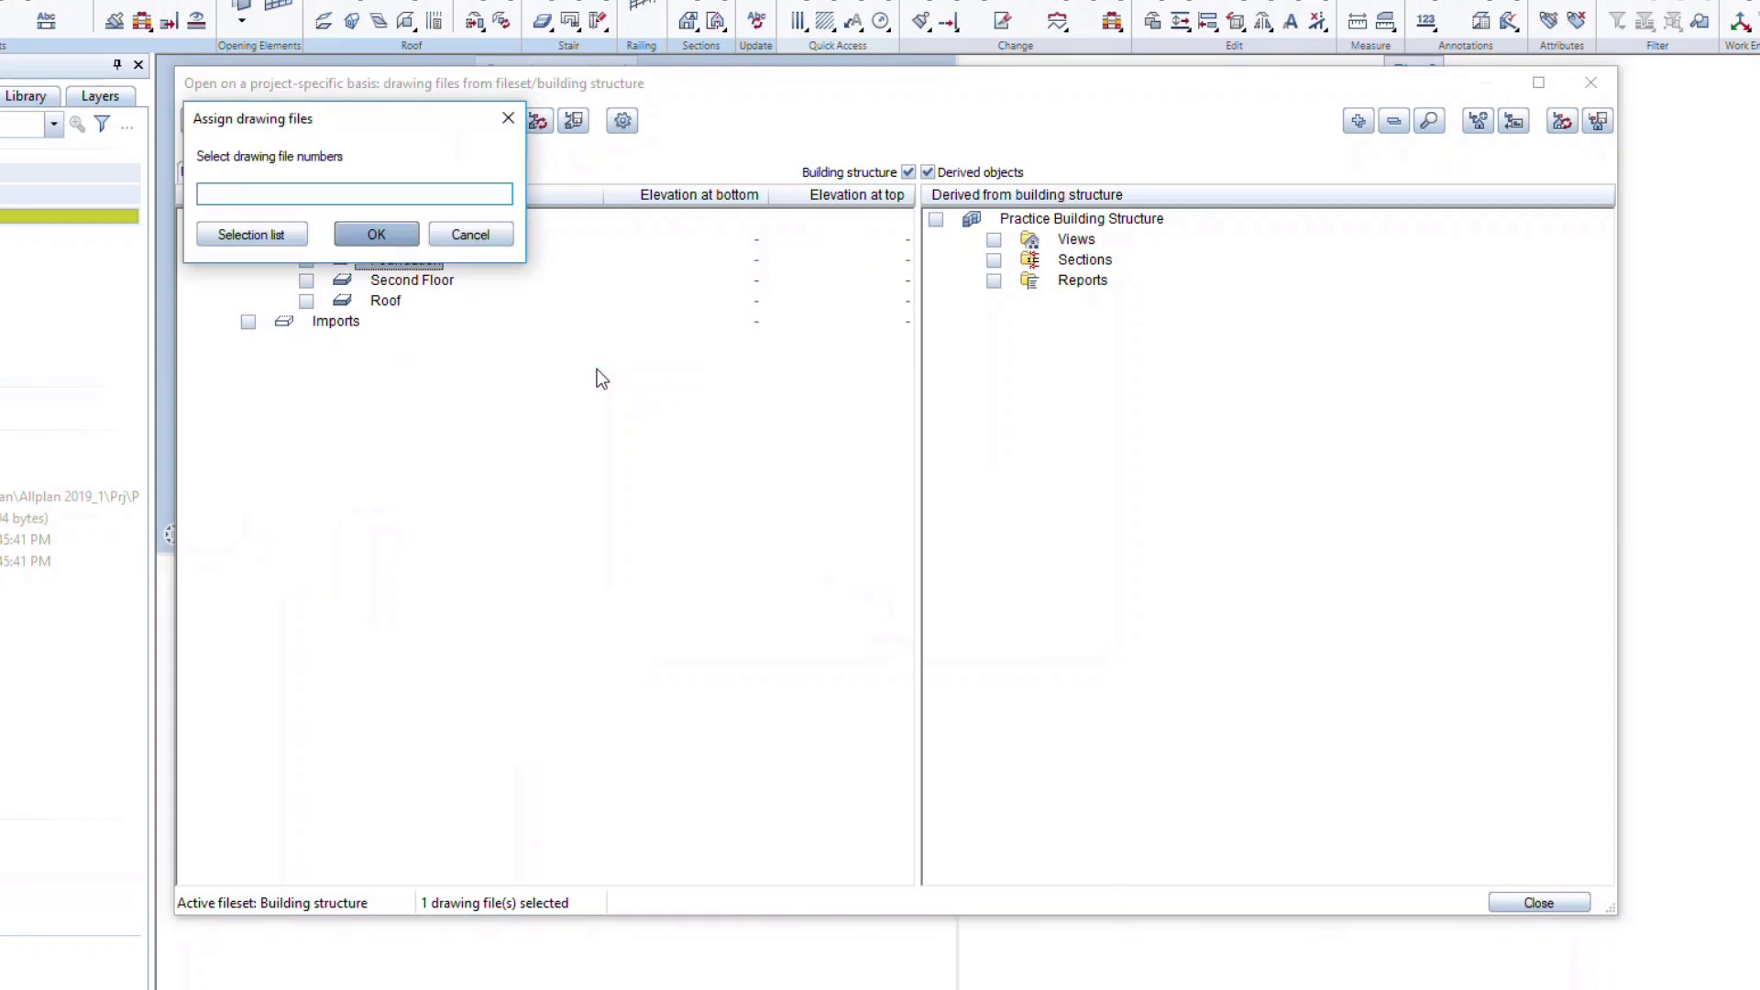
left_click(286, 233)
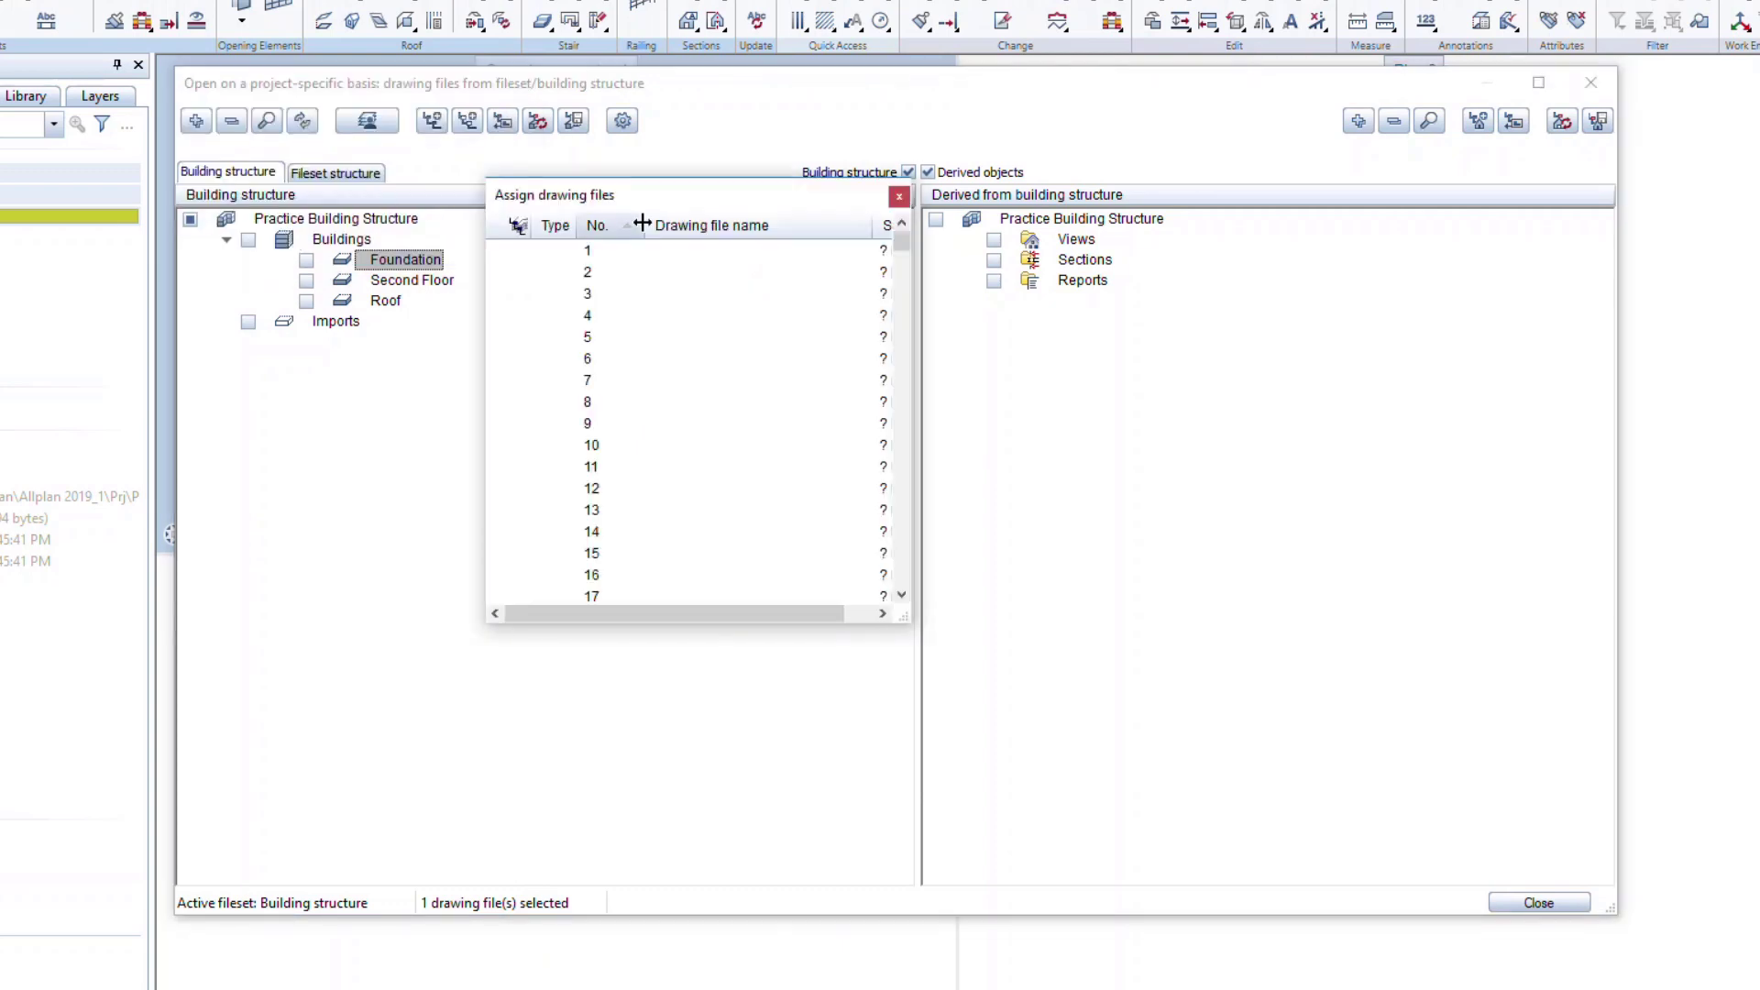
left_click(898, 197)
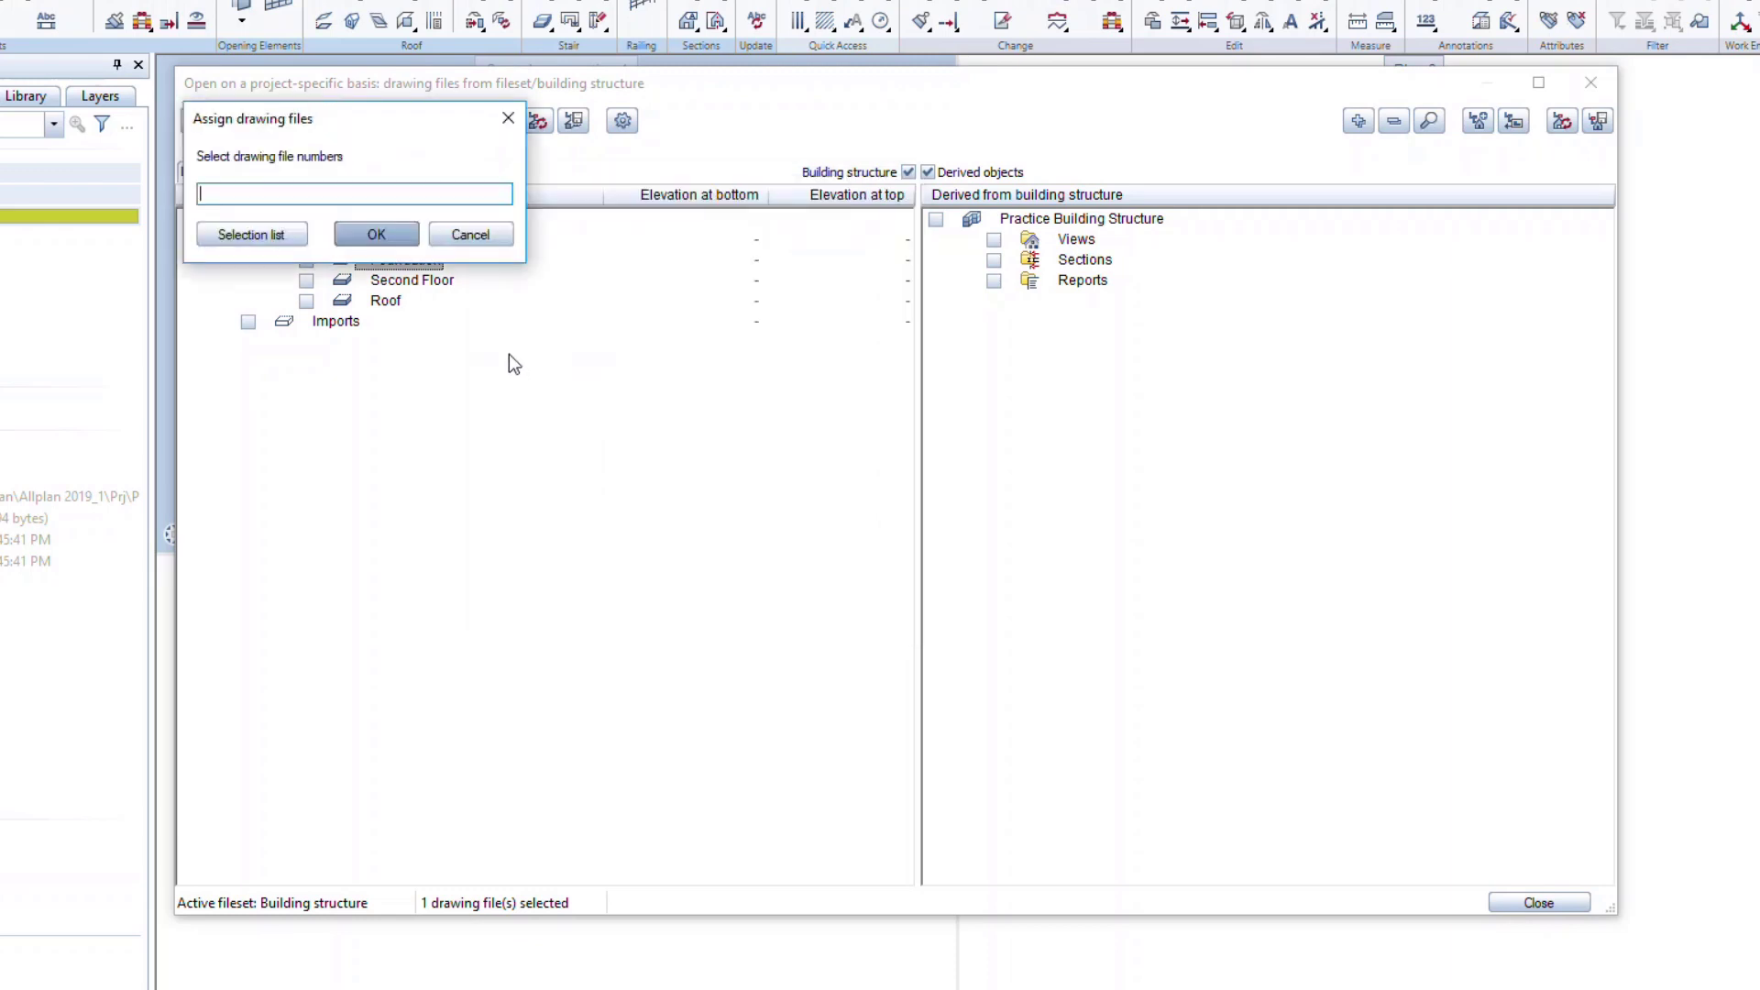
type("100-105")
key("Return")
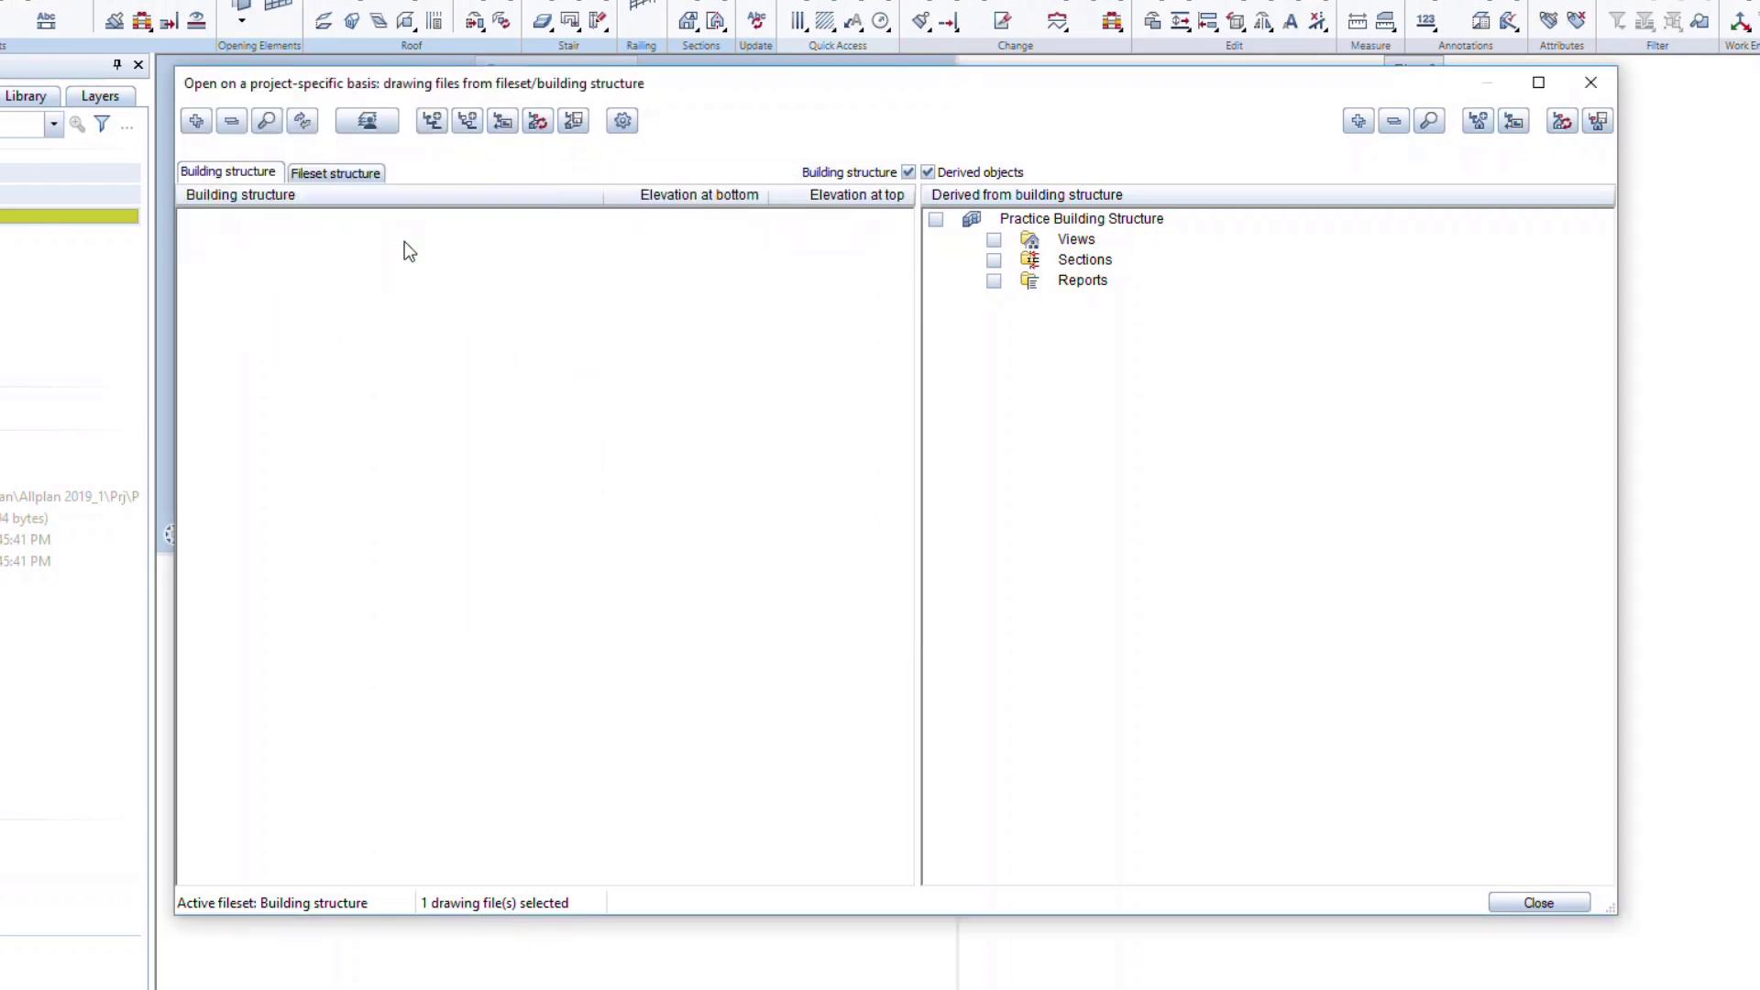
- Assign drawing files 200–205 to Second Floor and 300–305 to Roof
right_click(421, 405)
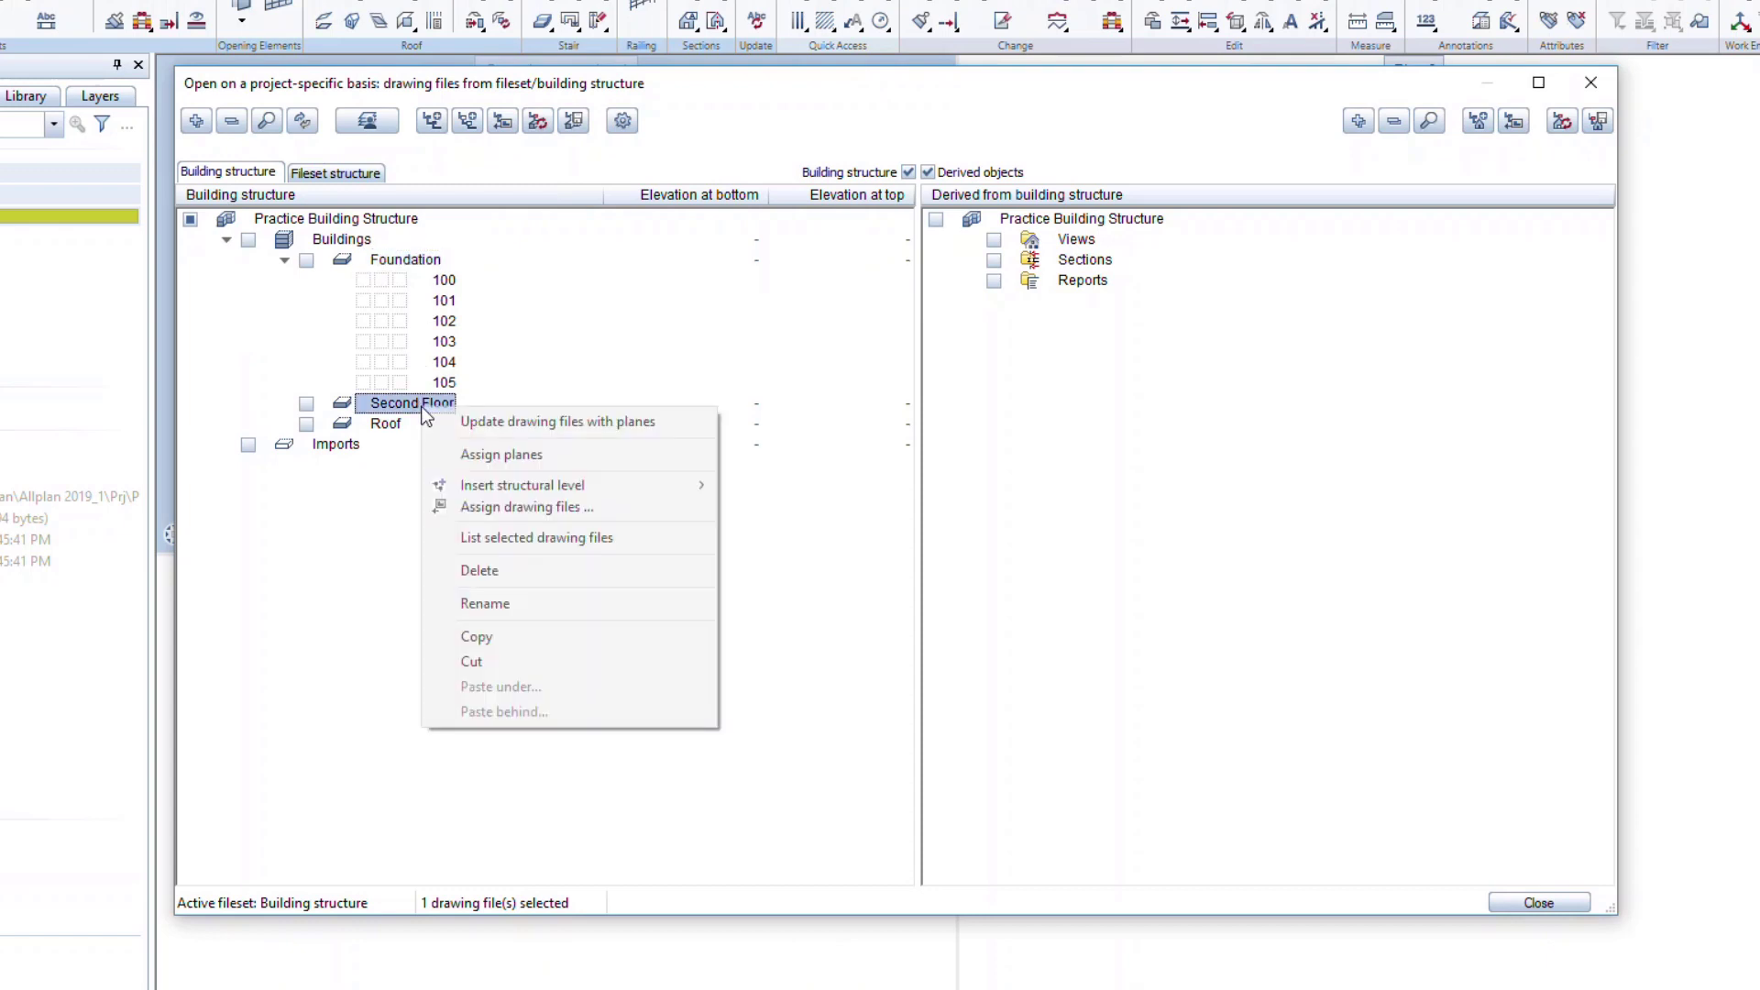
left_click(500, 519)
type("200-20")
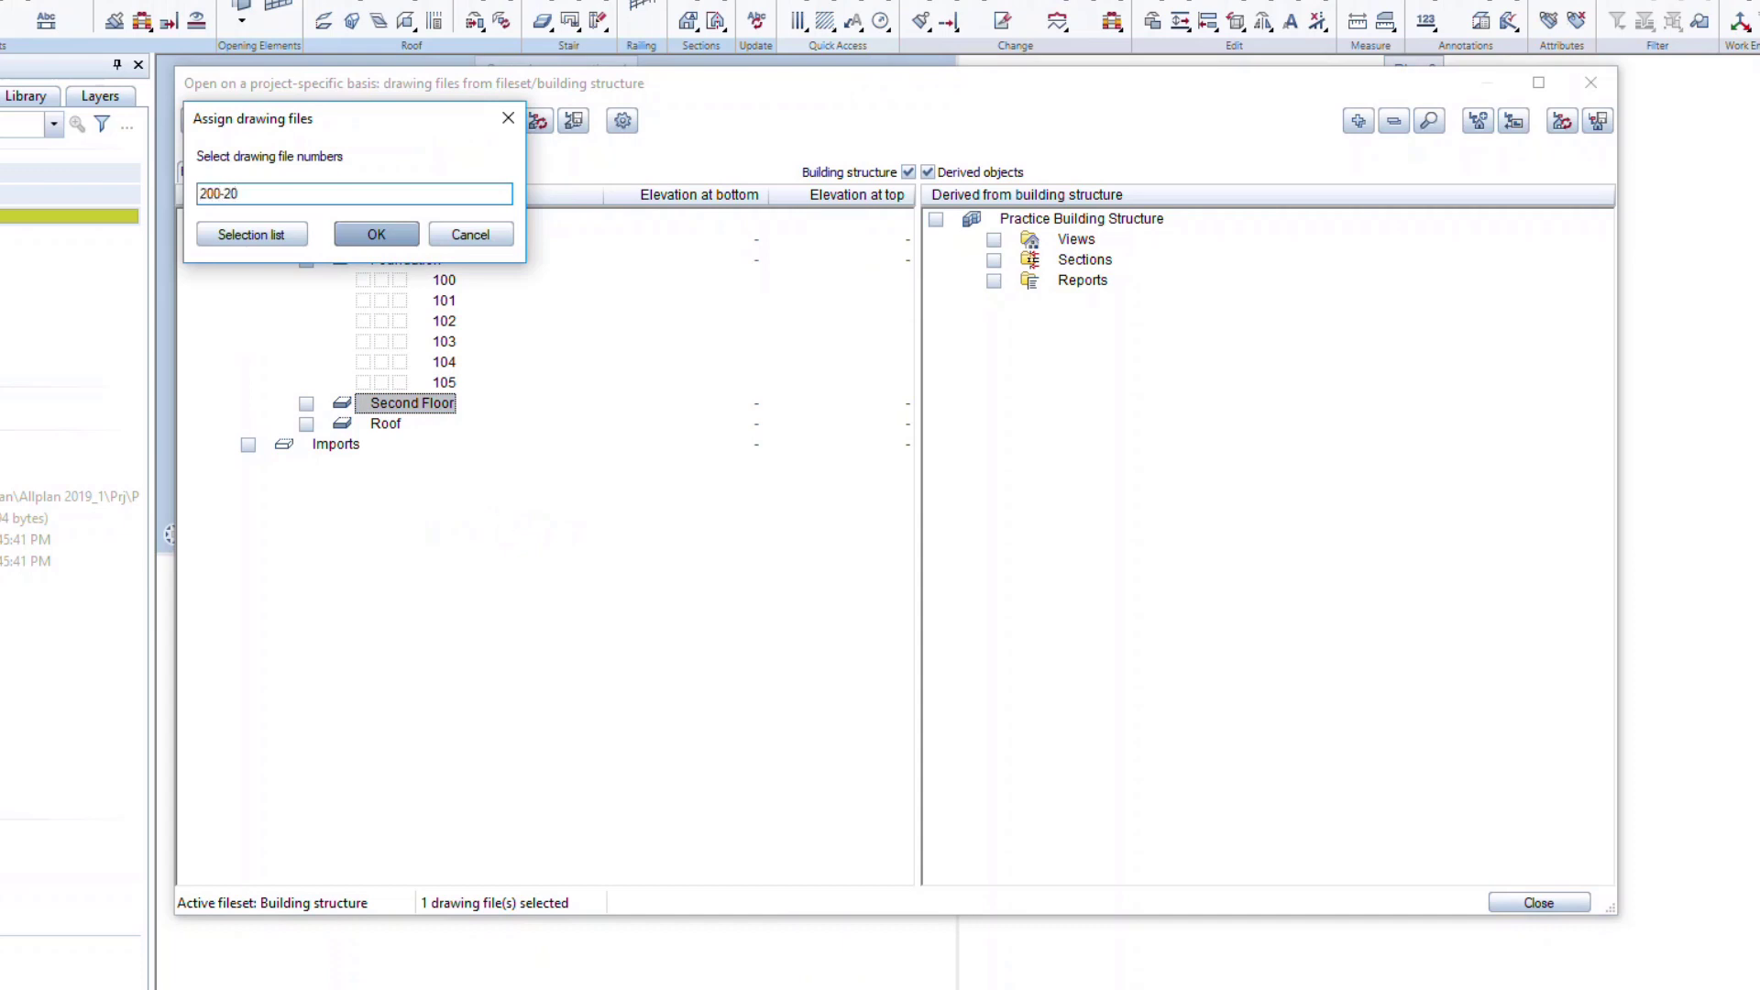
type("55")
key("Return")
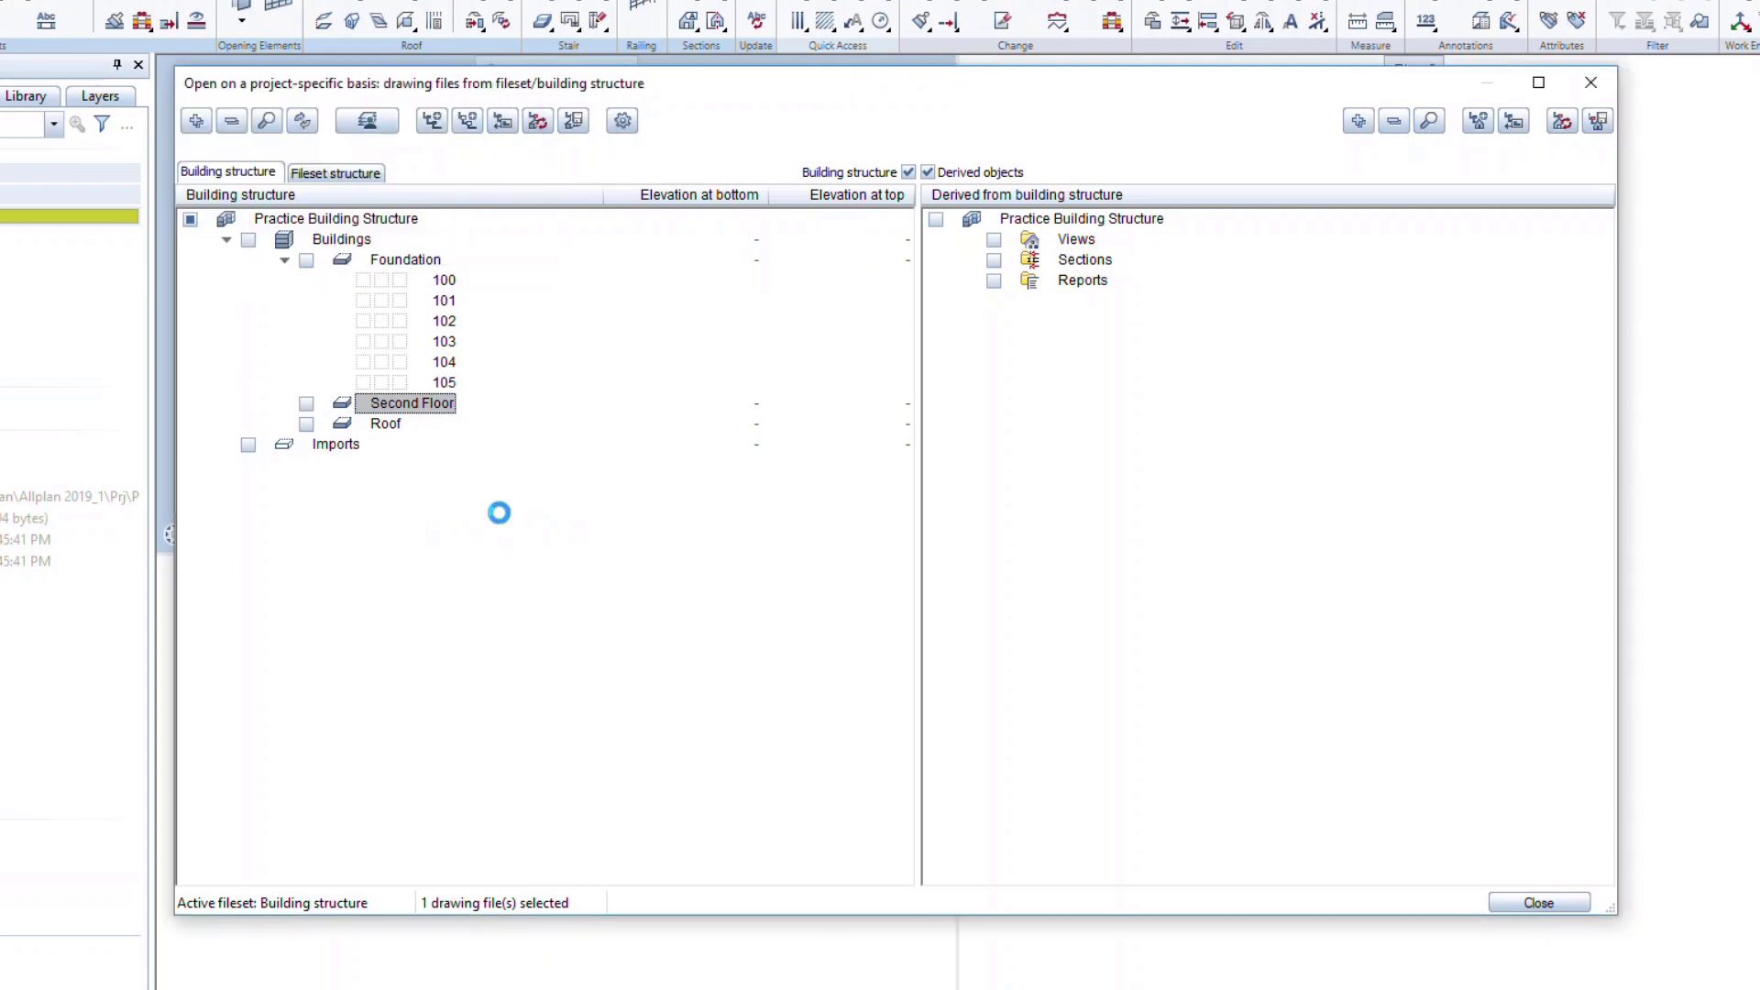
right_click(438, 547)
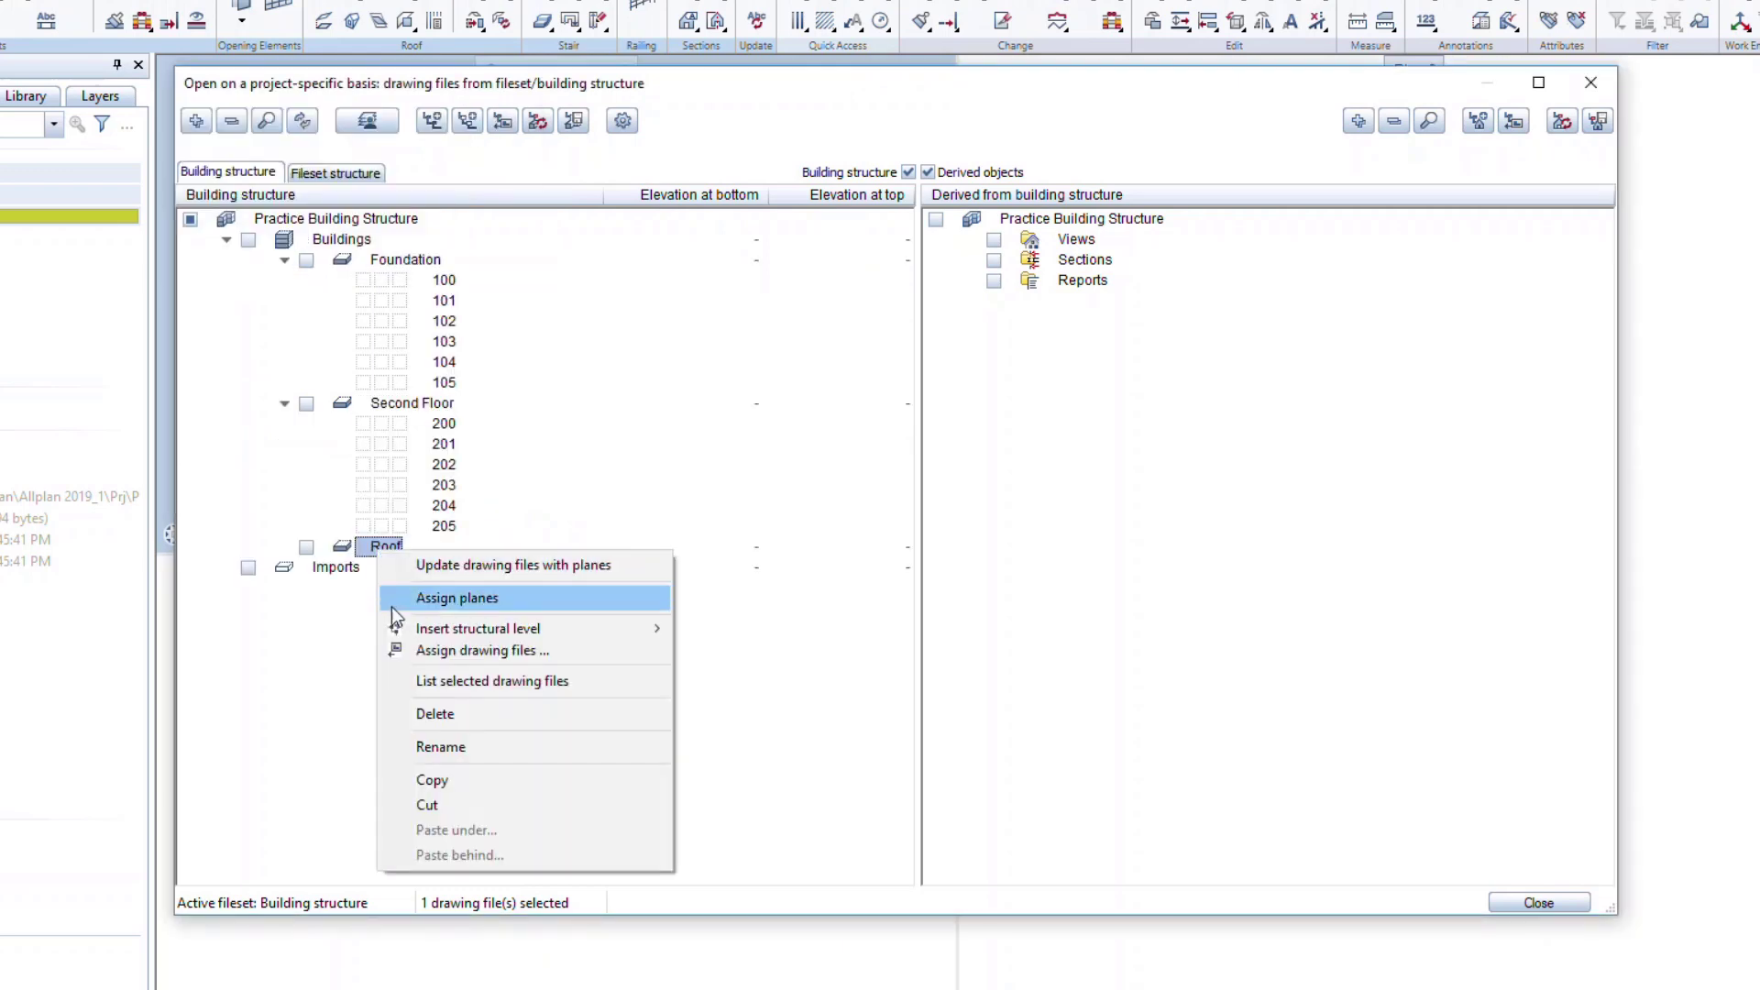
left_click(420, 651)
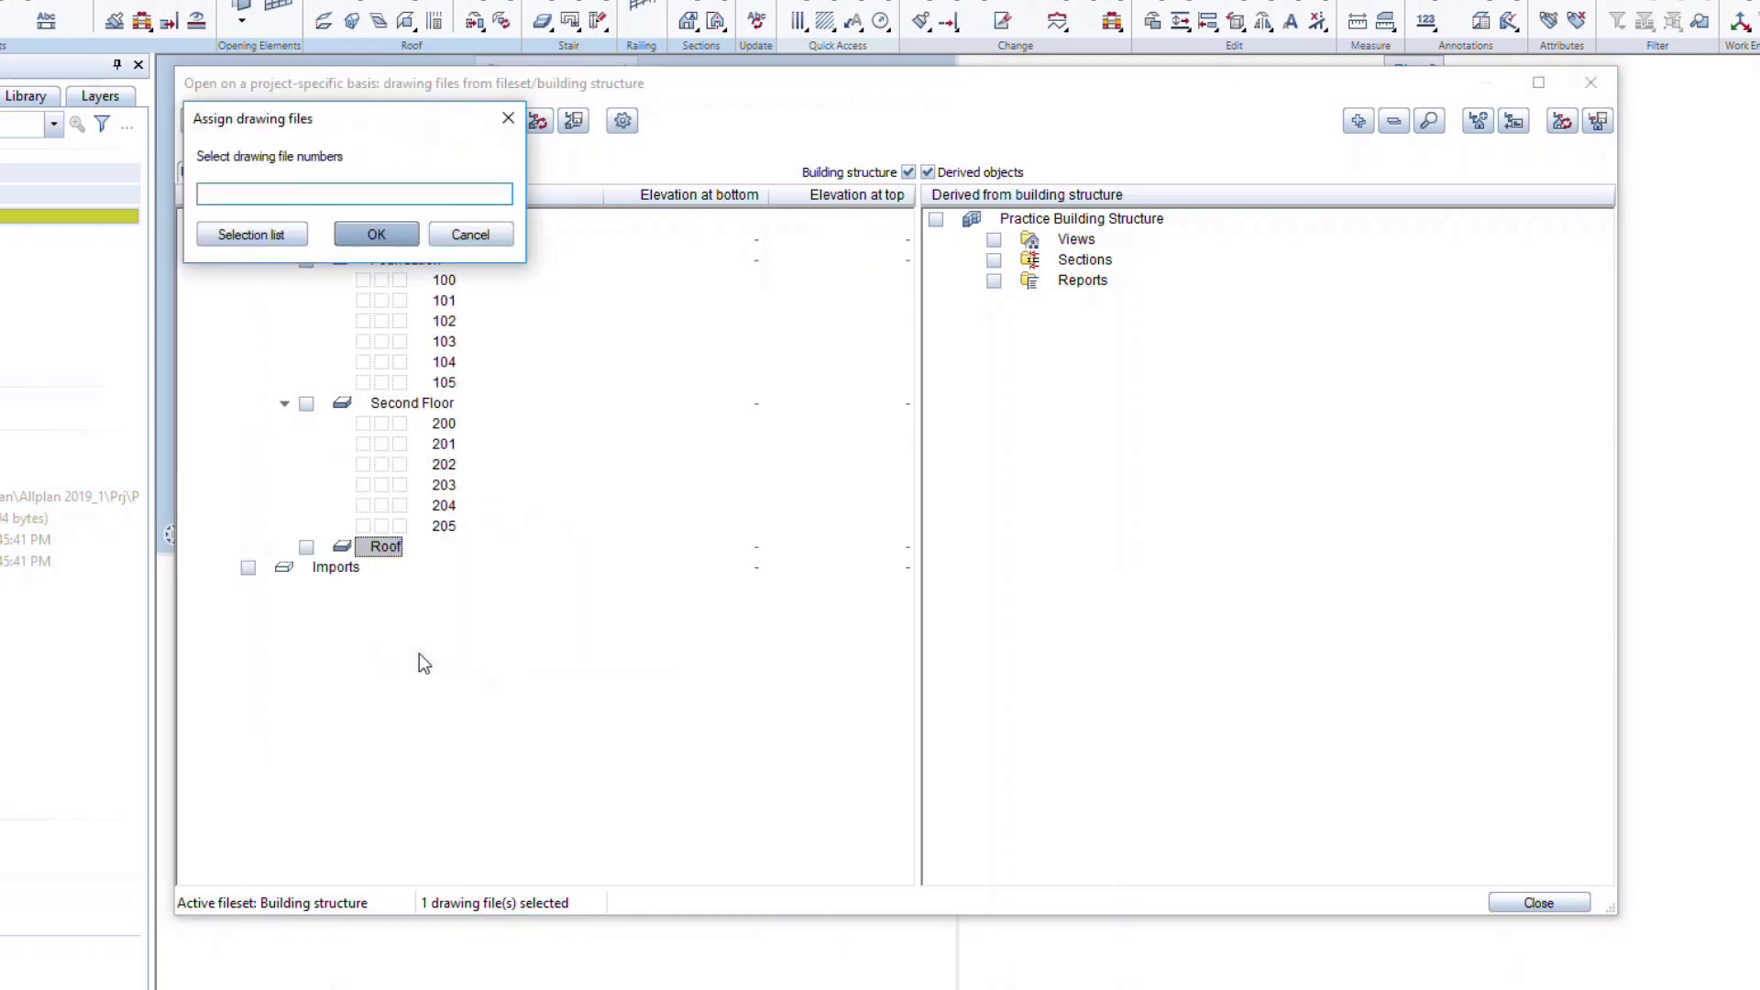
type("300-305")
key("Return")
- Assign drawing files 500–505 to the Imports level
right_click(350, 694)
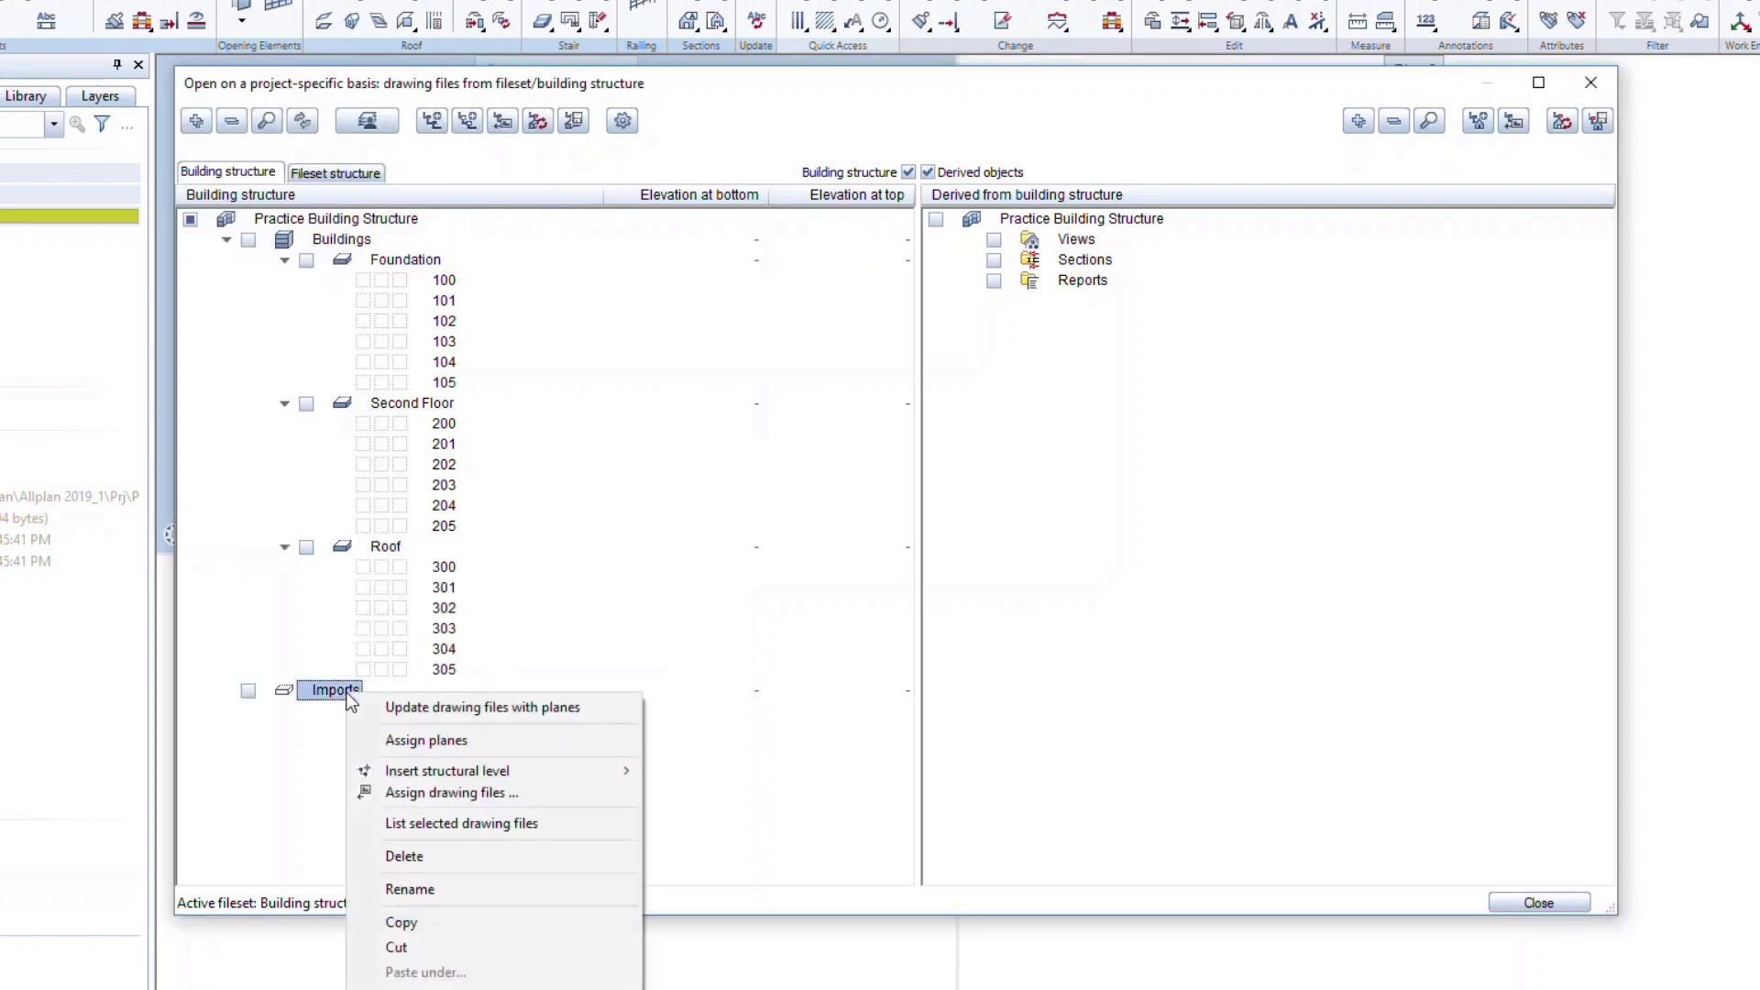
left_click(393, 794)
type("500-505")
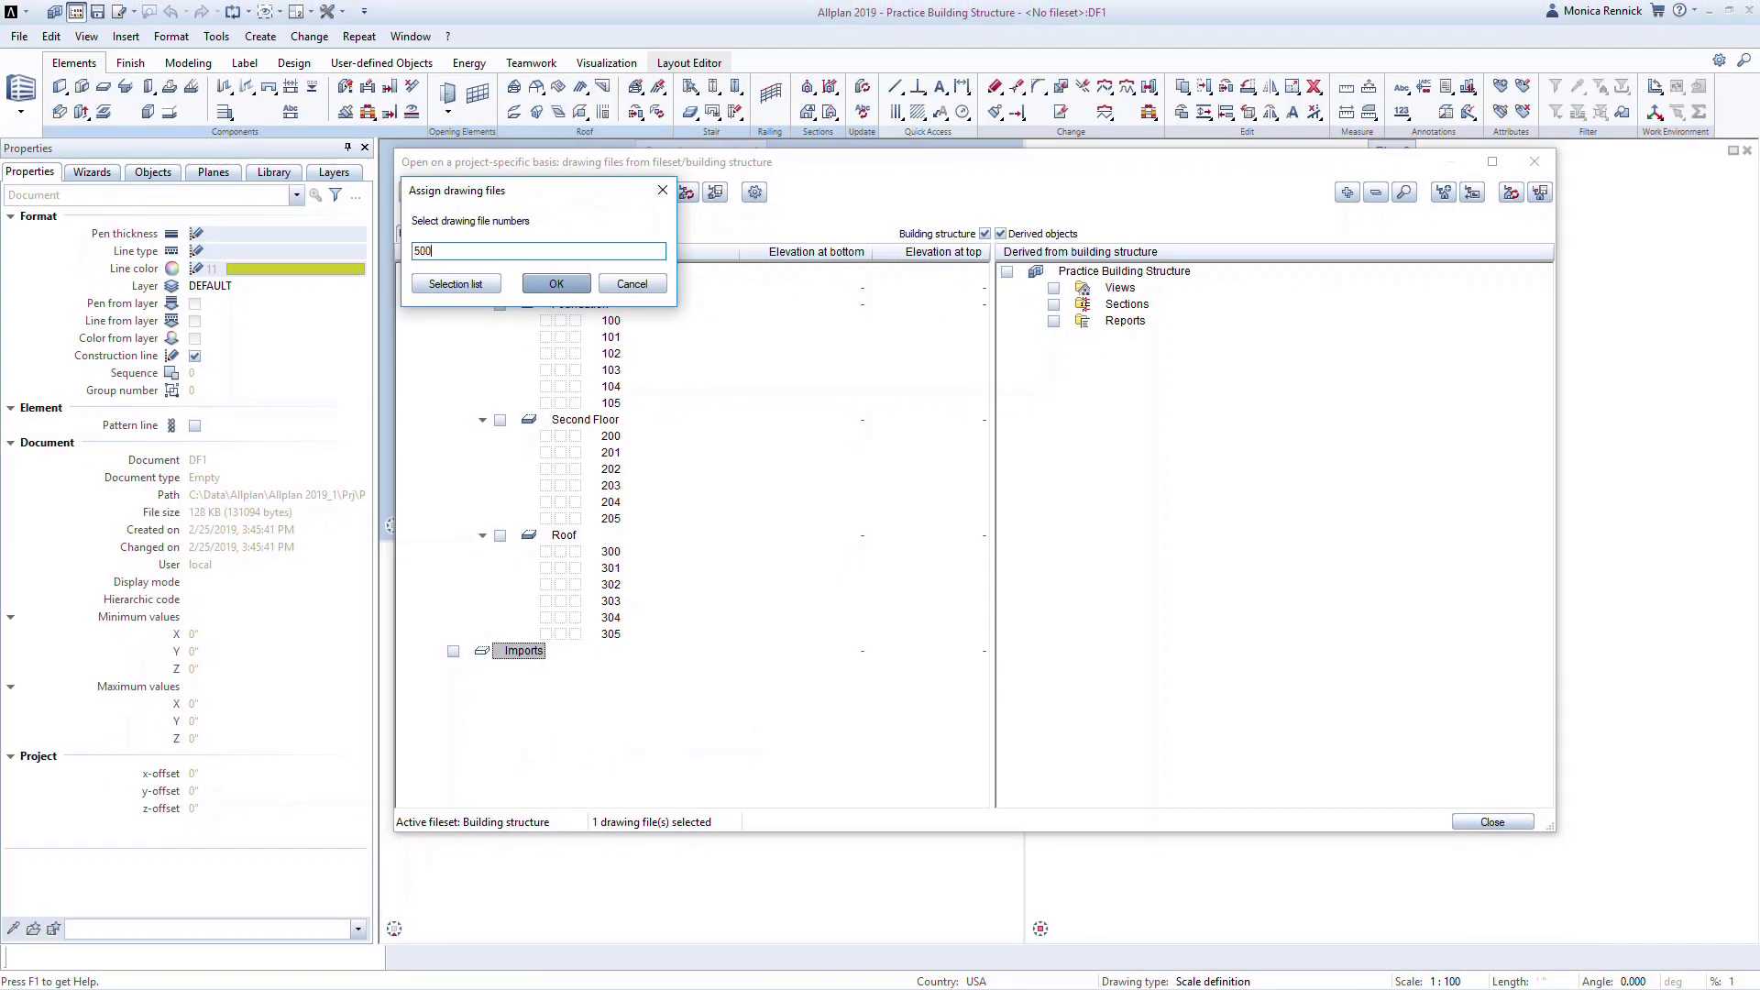
key("Return")
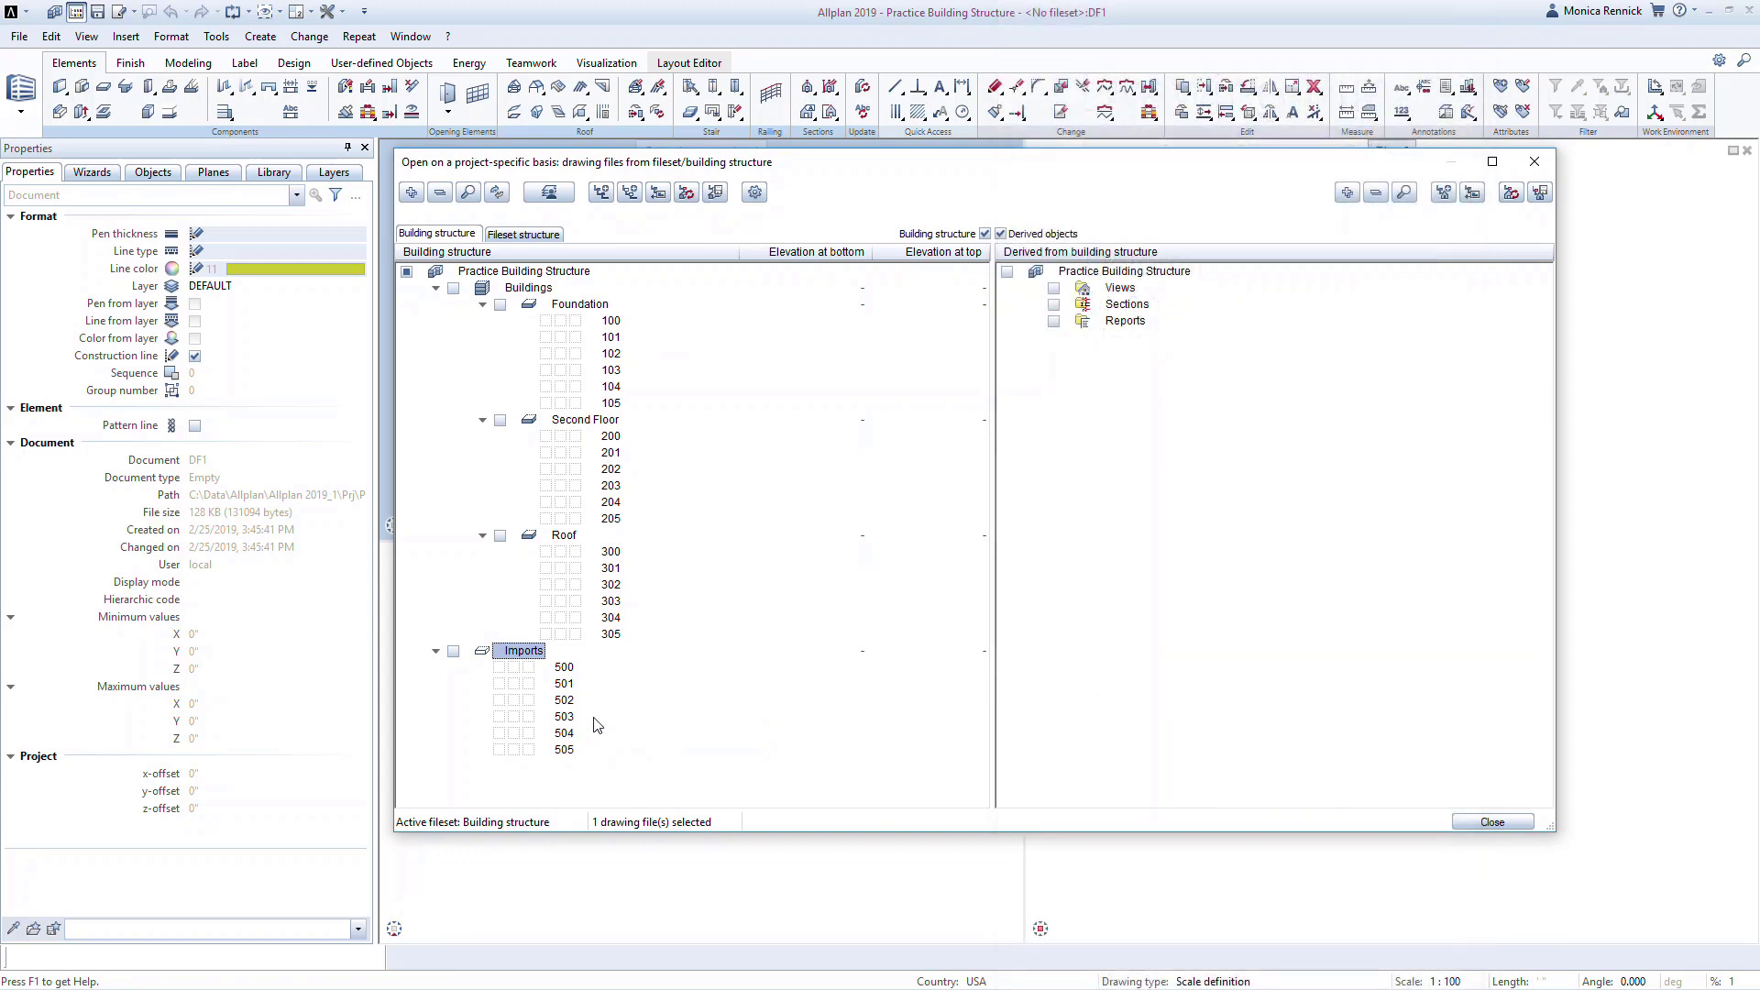
- Name drawing file 100 'Foundation Plan' and make it the current drawing file
double_click(607, 320)
type("Foundation P")
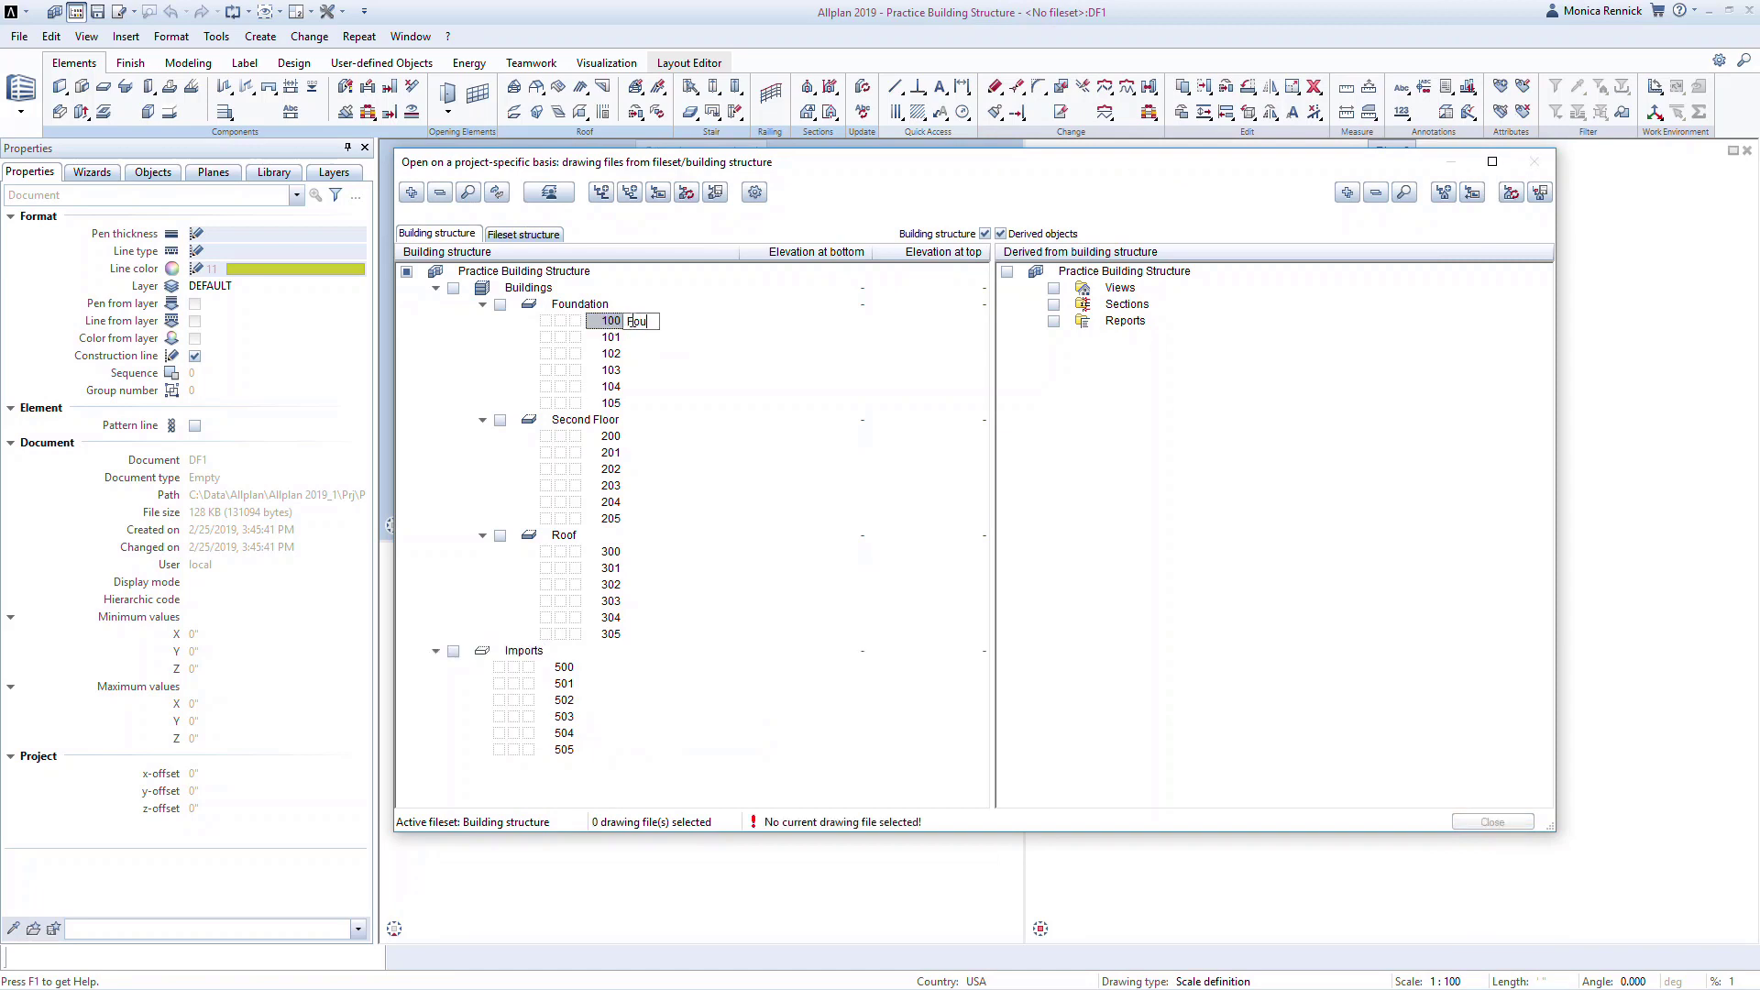
type("lan")
key("Return")
left_click(631, 440)
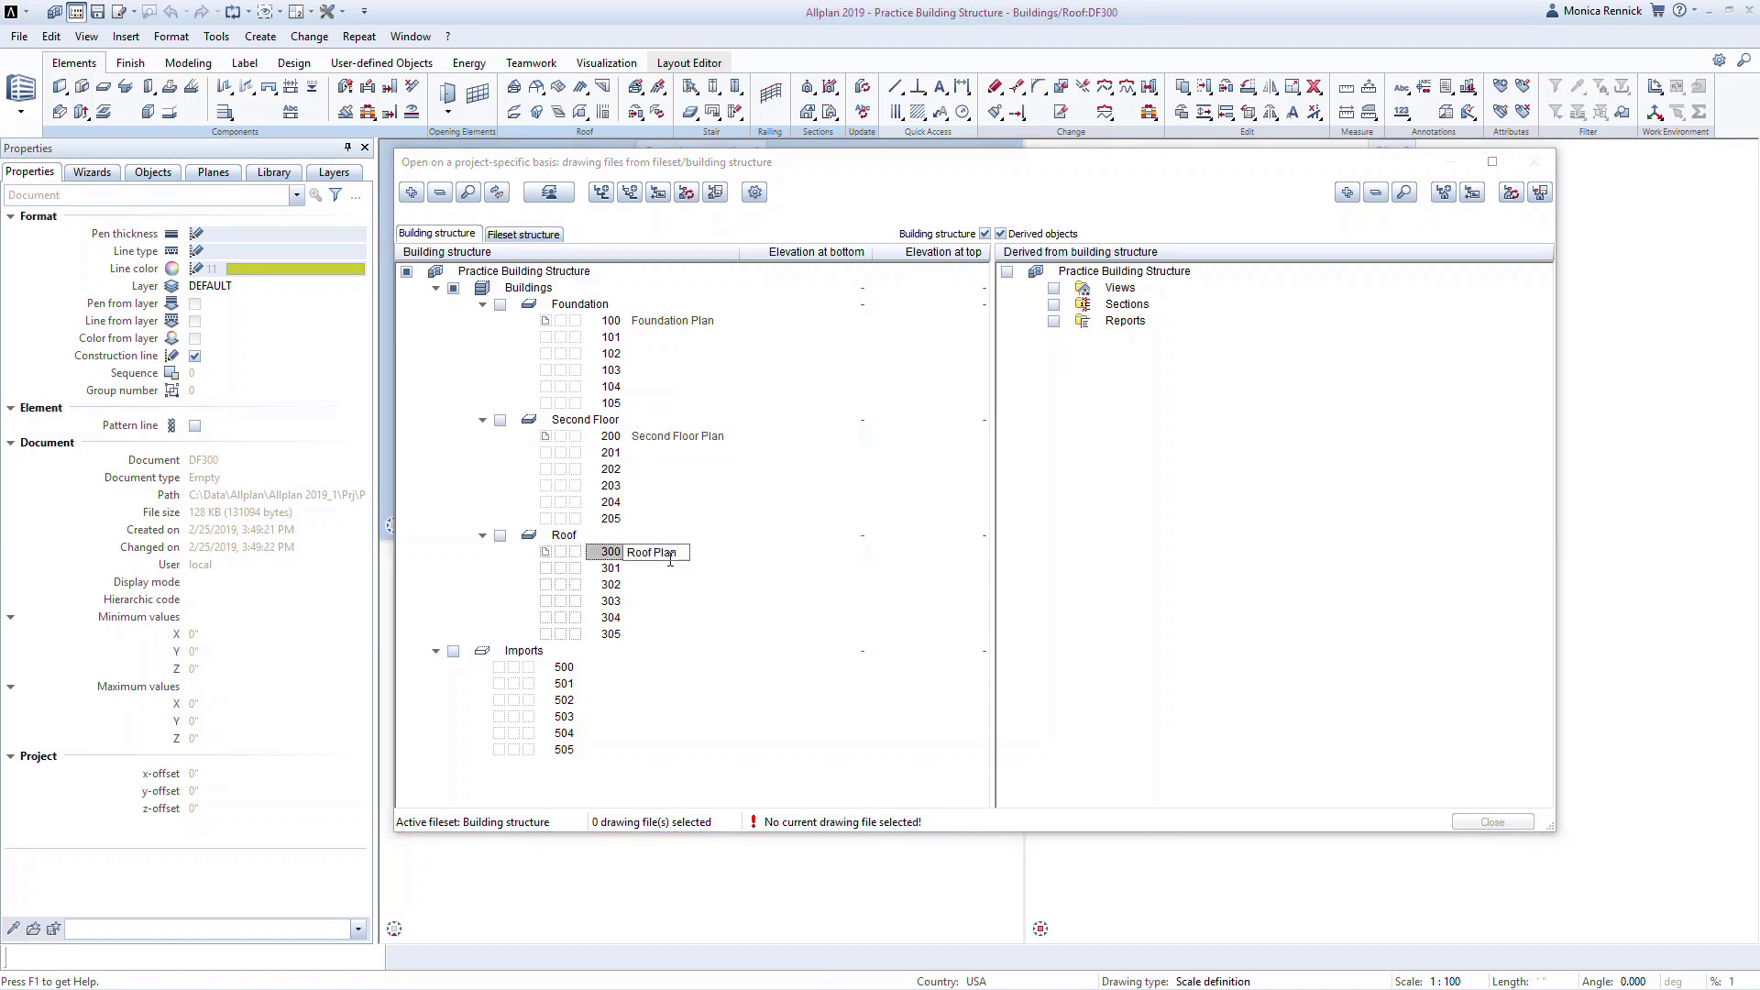
double_click(705, 322)
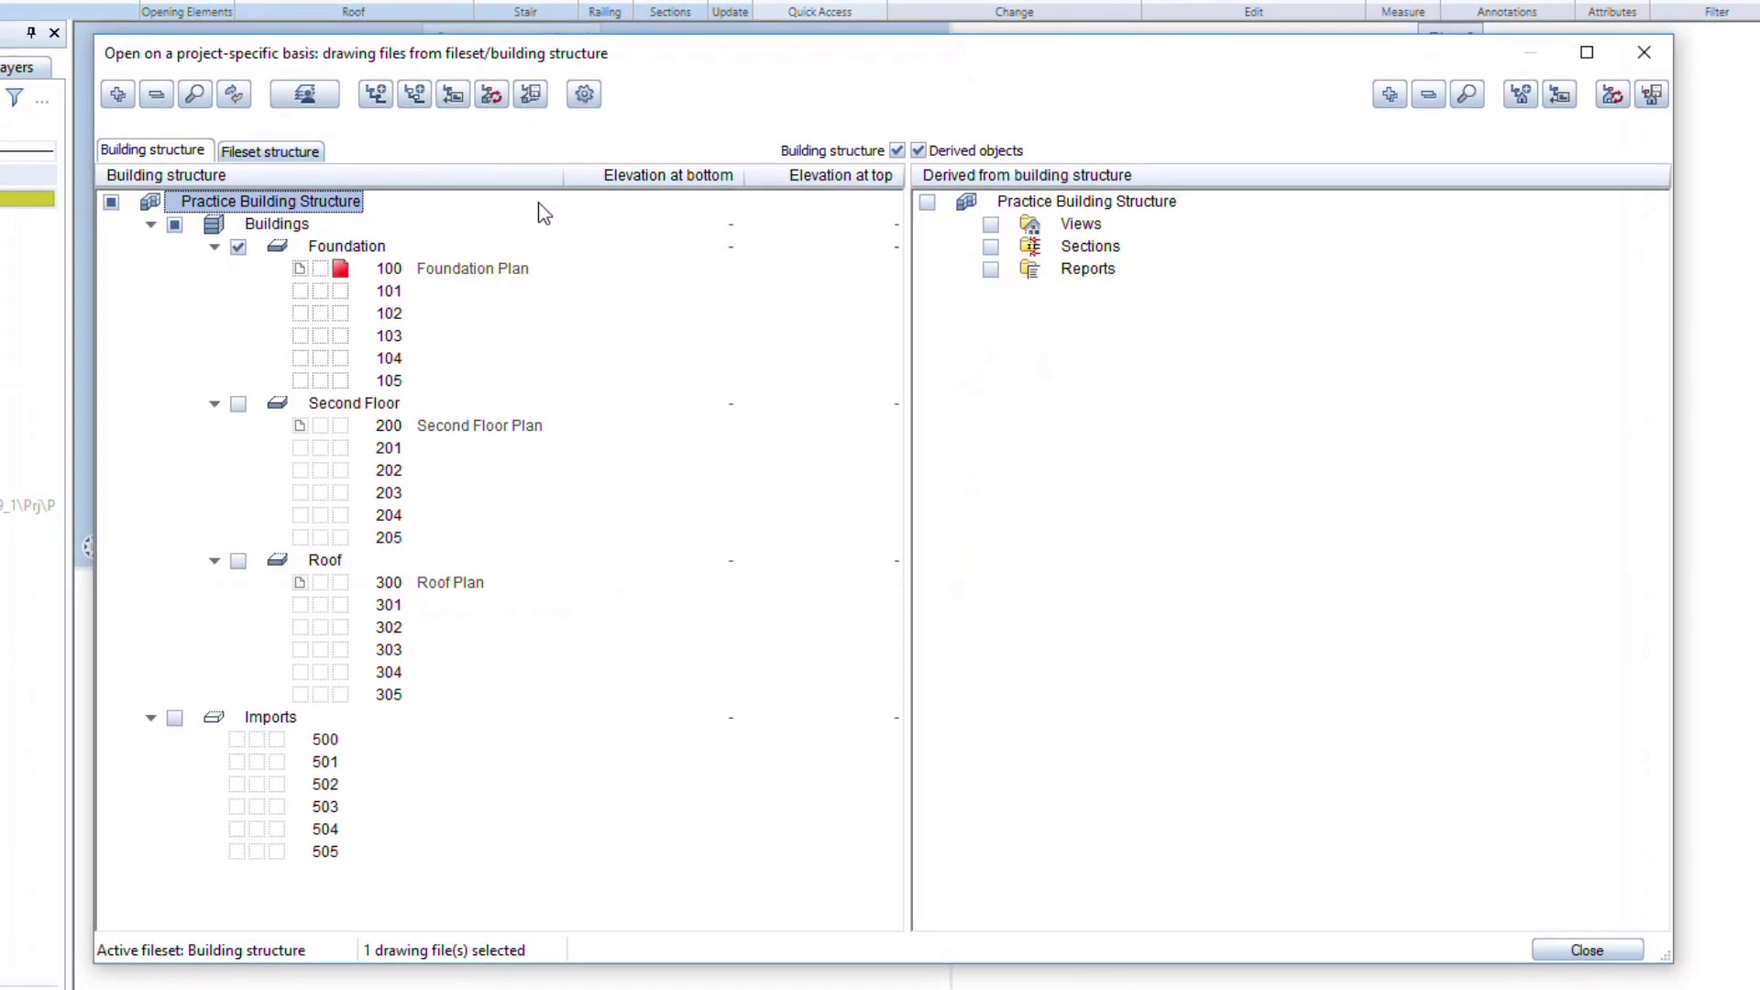
- Create a new floor model with 2 stories above and 0 below, leaving the building structure unextended
left_click(338, 104)
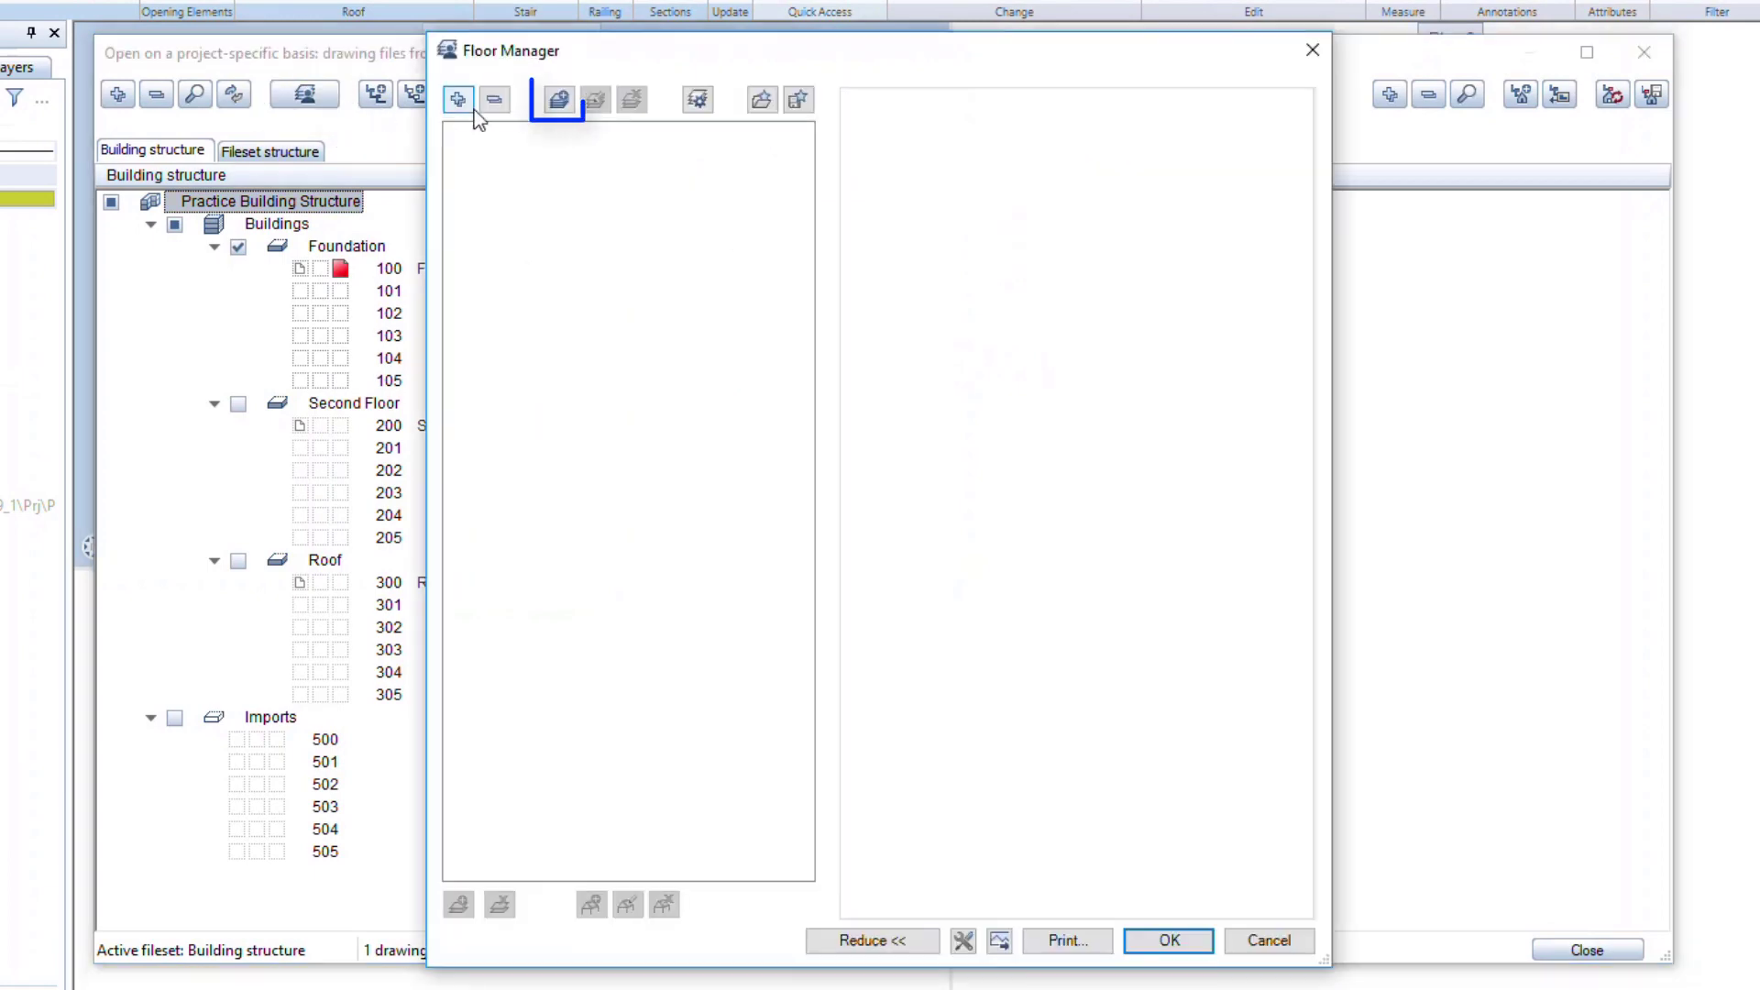
left_click(558, 99)
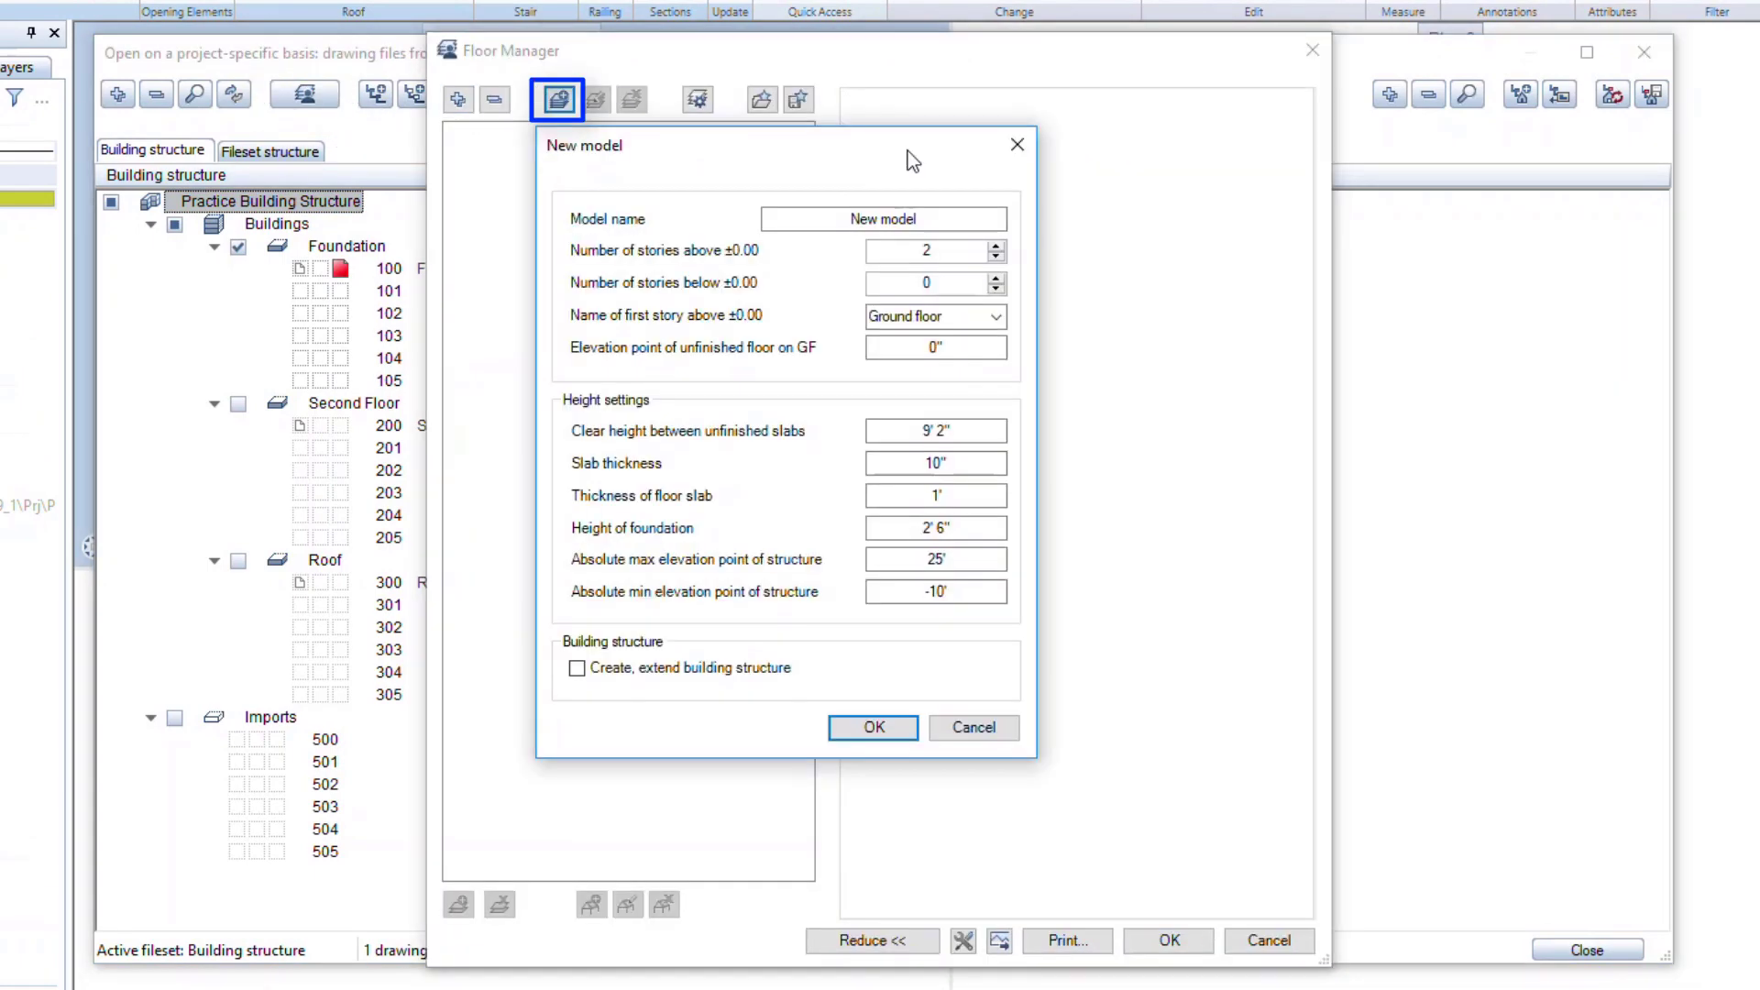
left_click(994, 257)
left_click(997, 289)
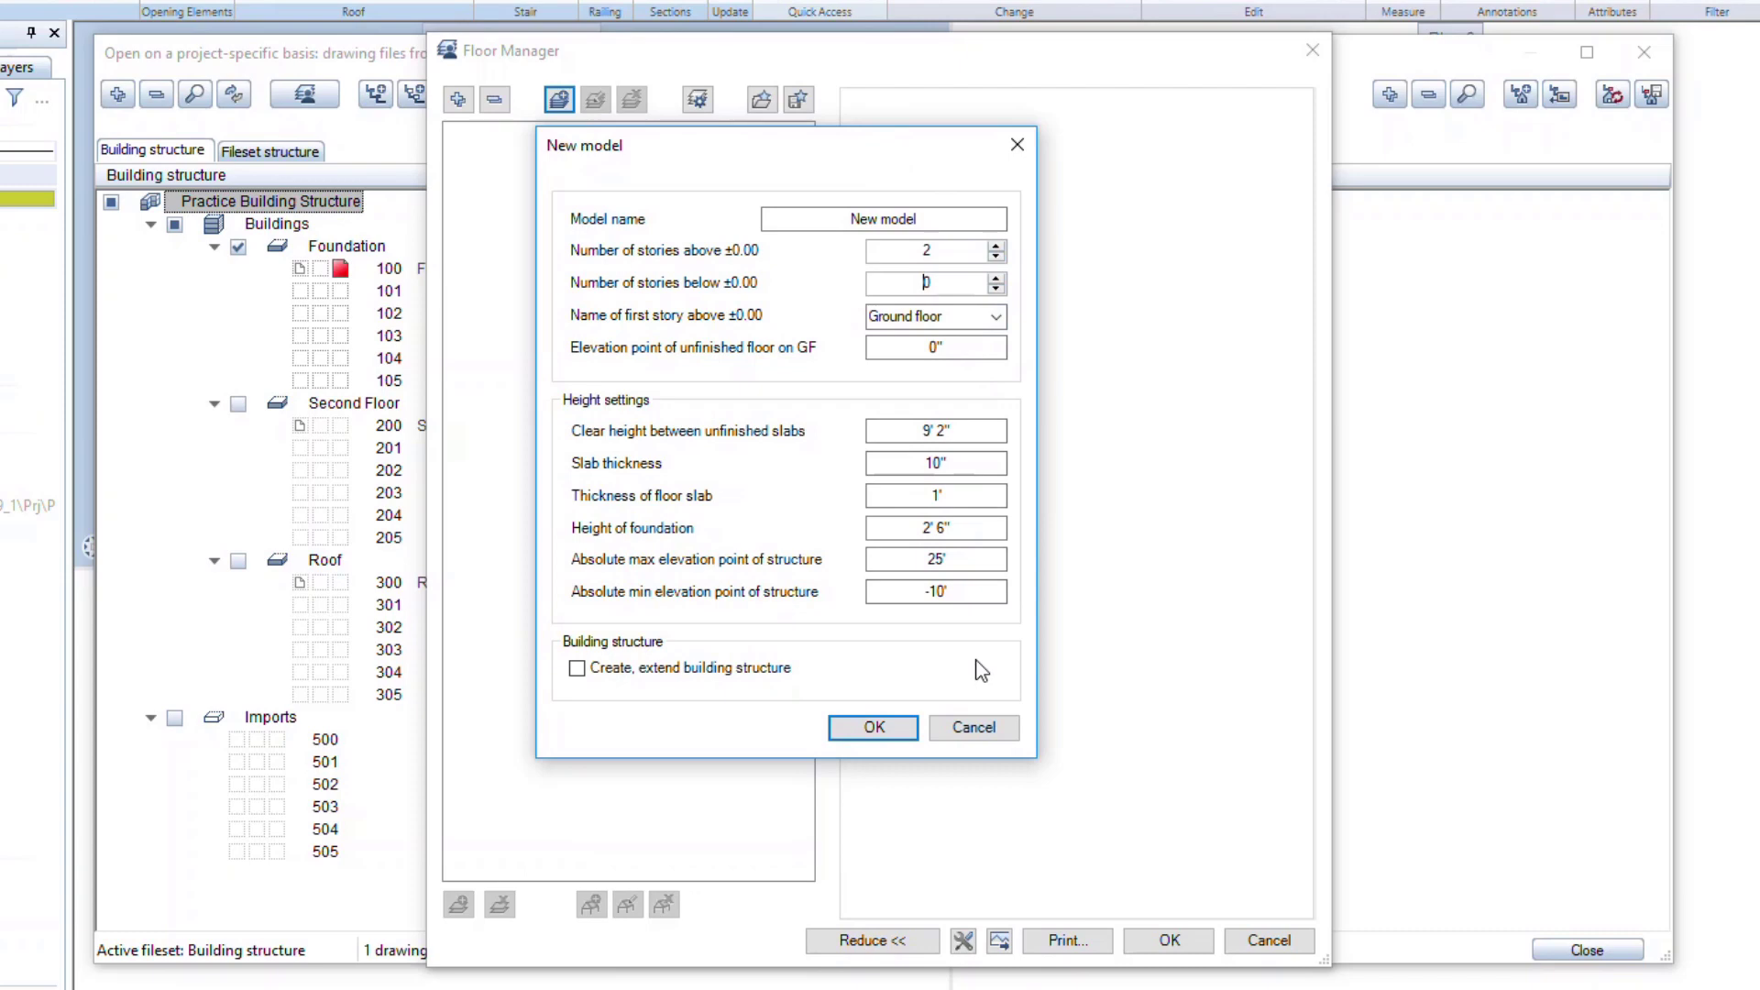
left_click(576, 668)
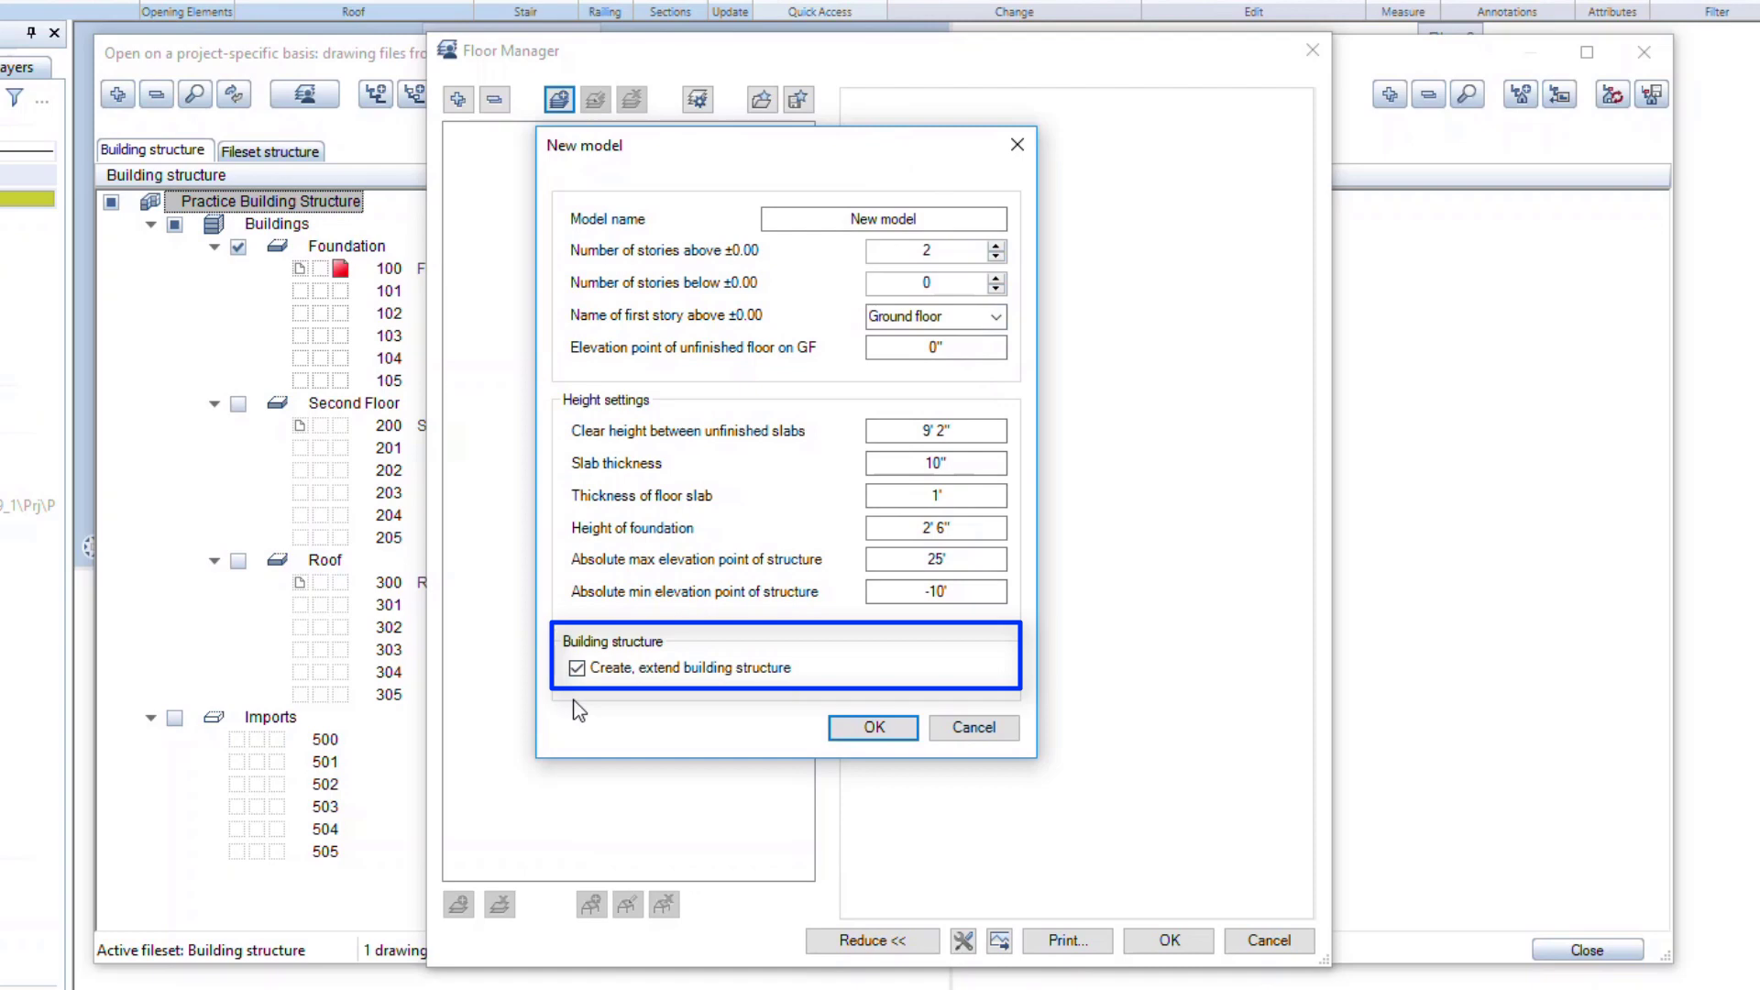
left_click(577, 668)
- Create the floor model, renaming the upper story to Roof with a BOS Roof level, and apply it
left_click(874, 727)
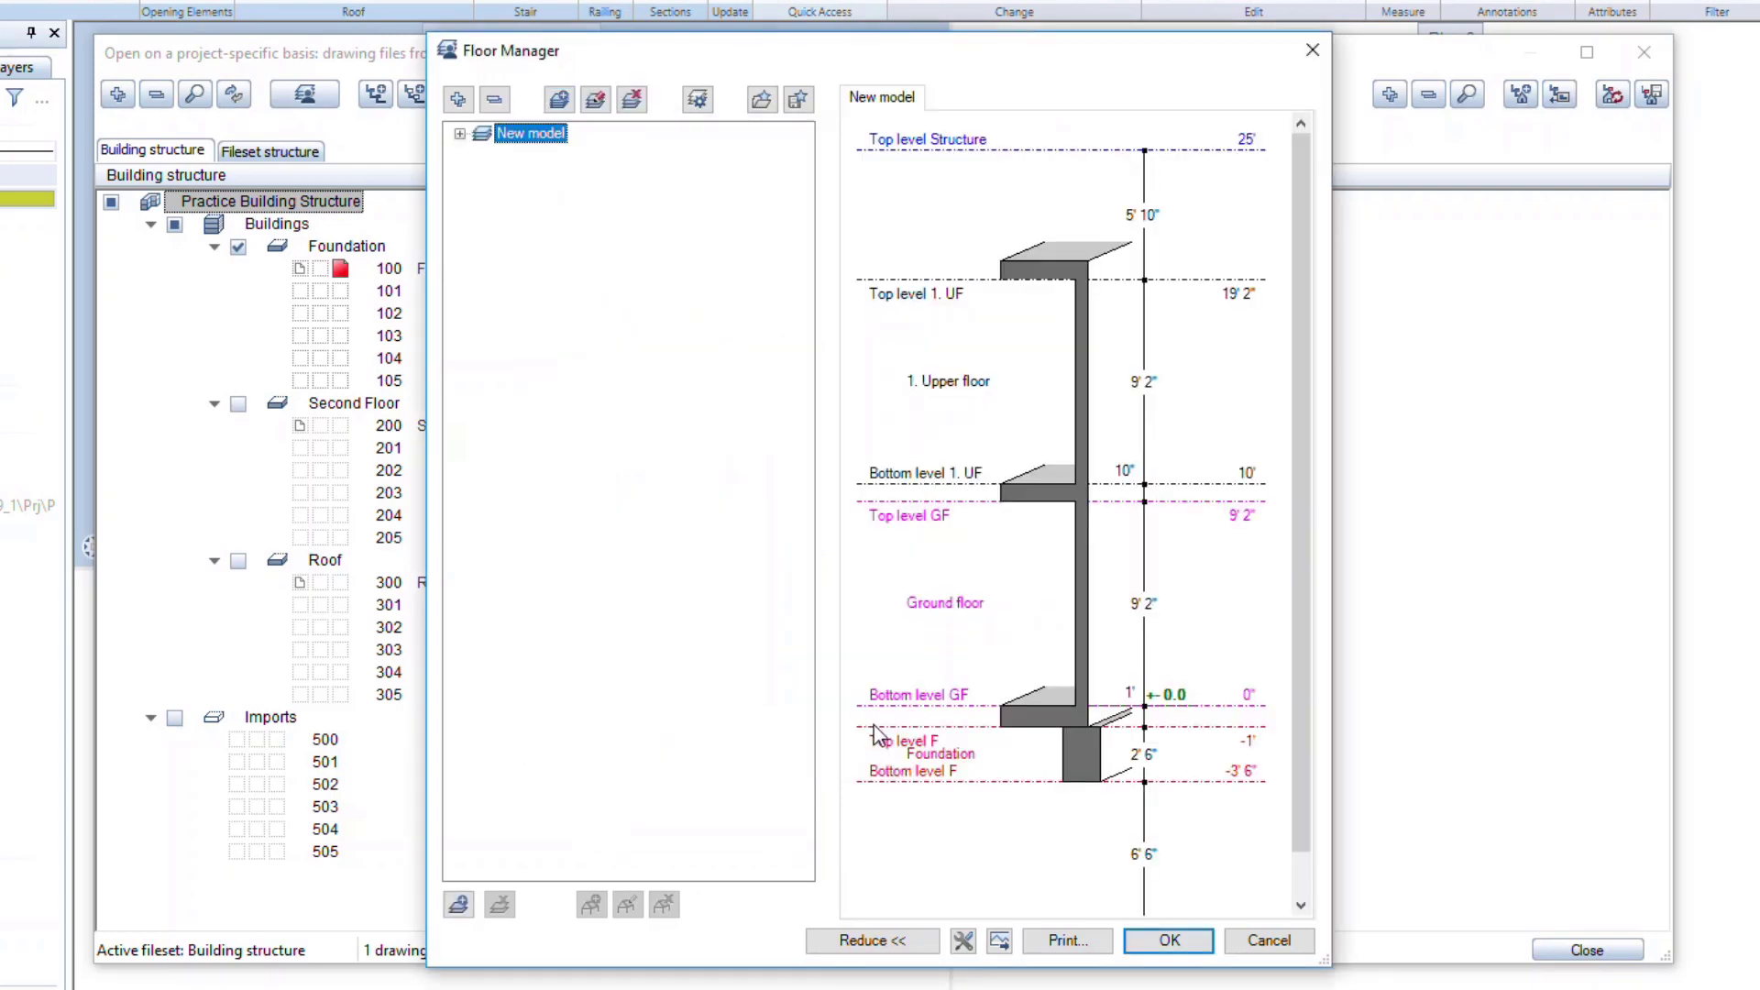
left_click(460, 99)
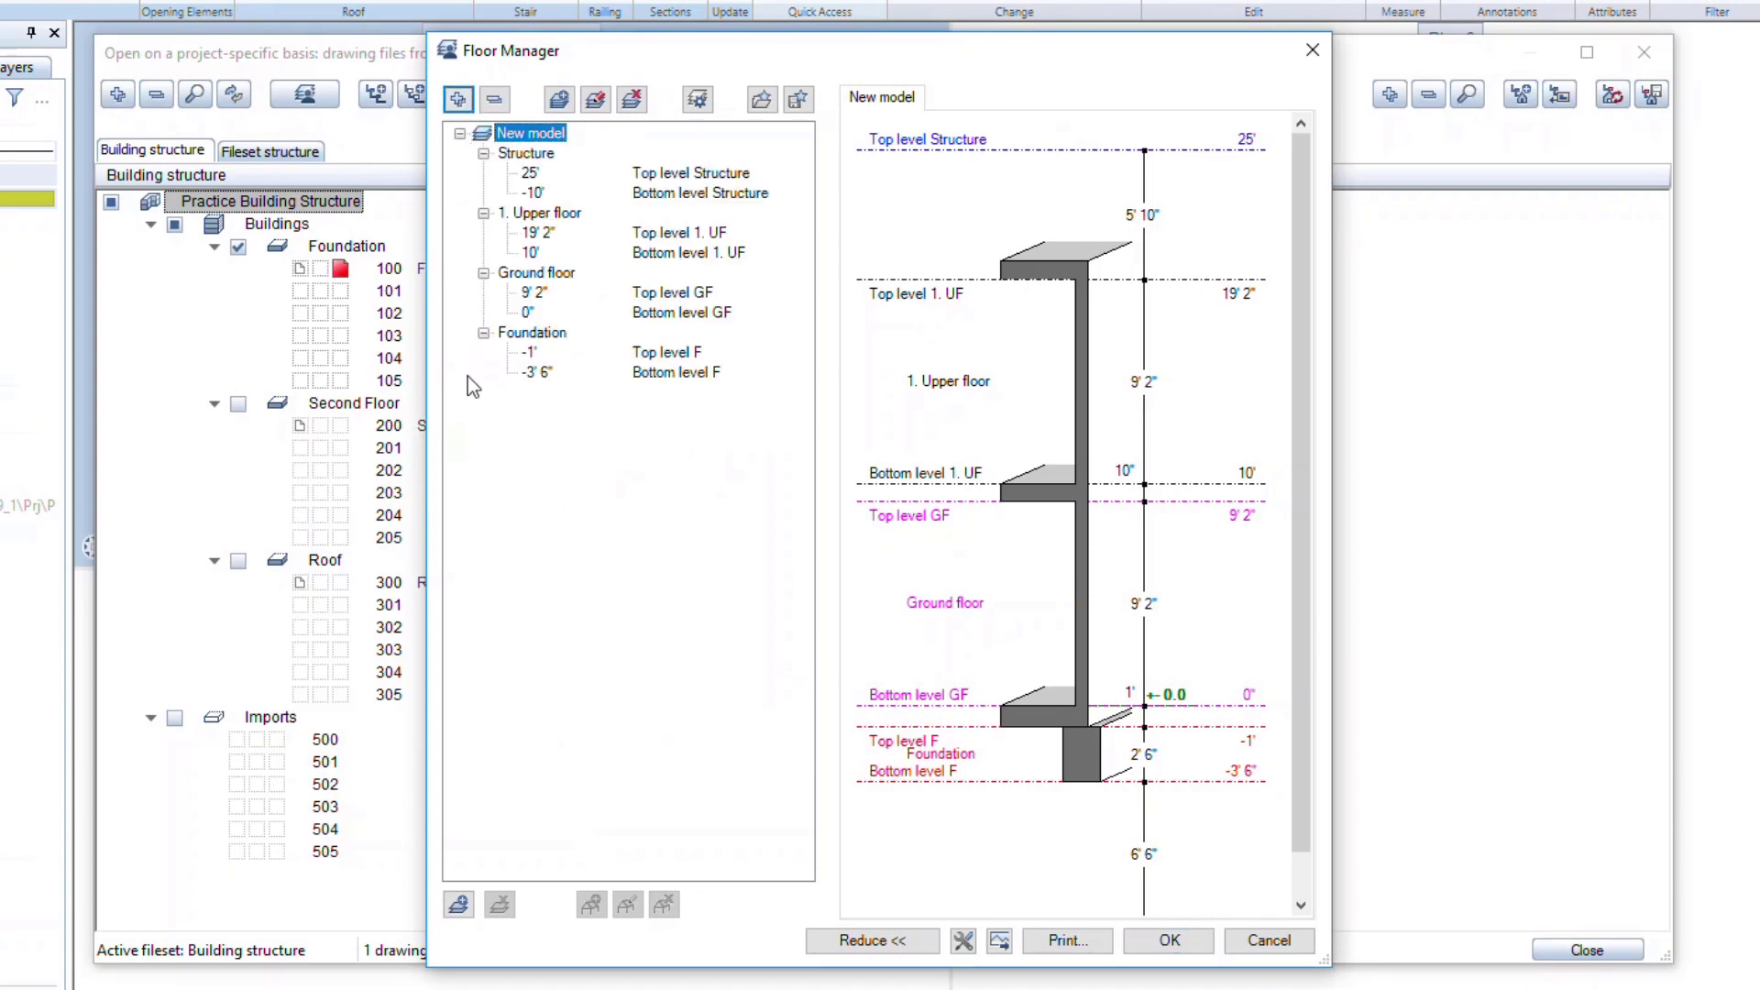
double_click(559, 211)
type("Roof")
key("Return")
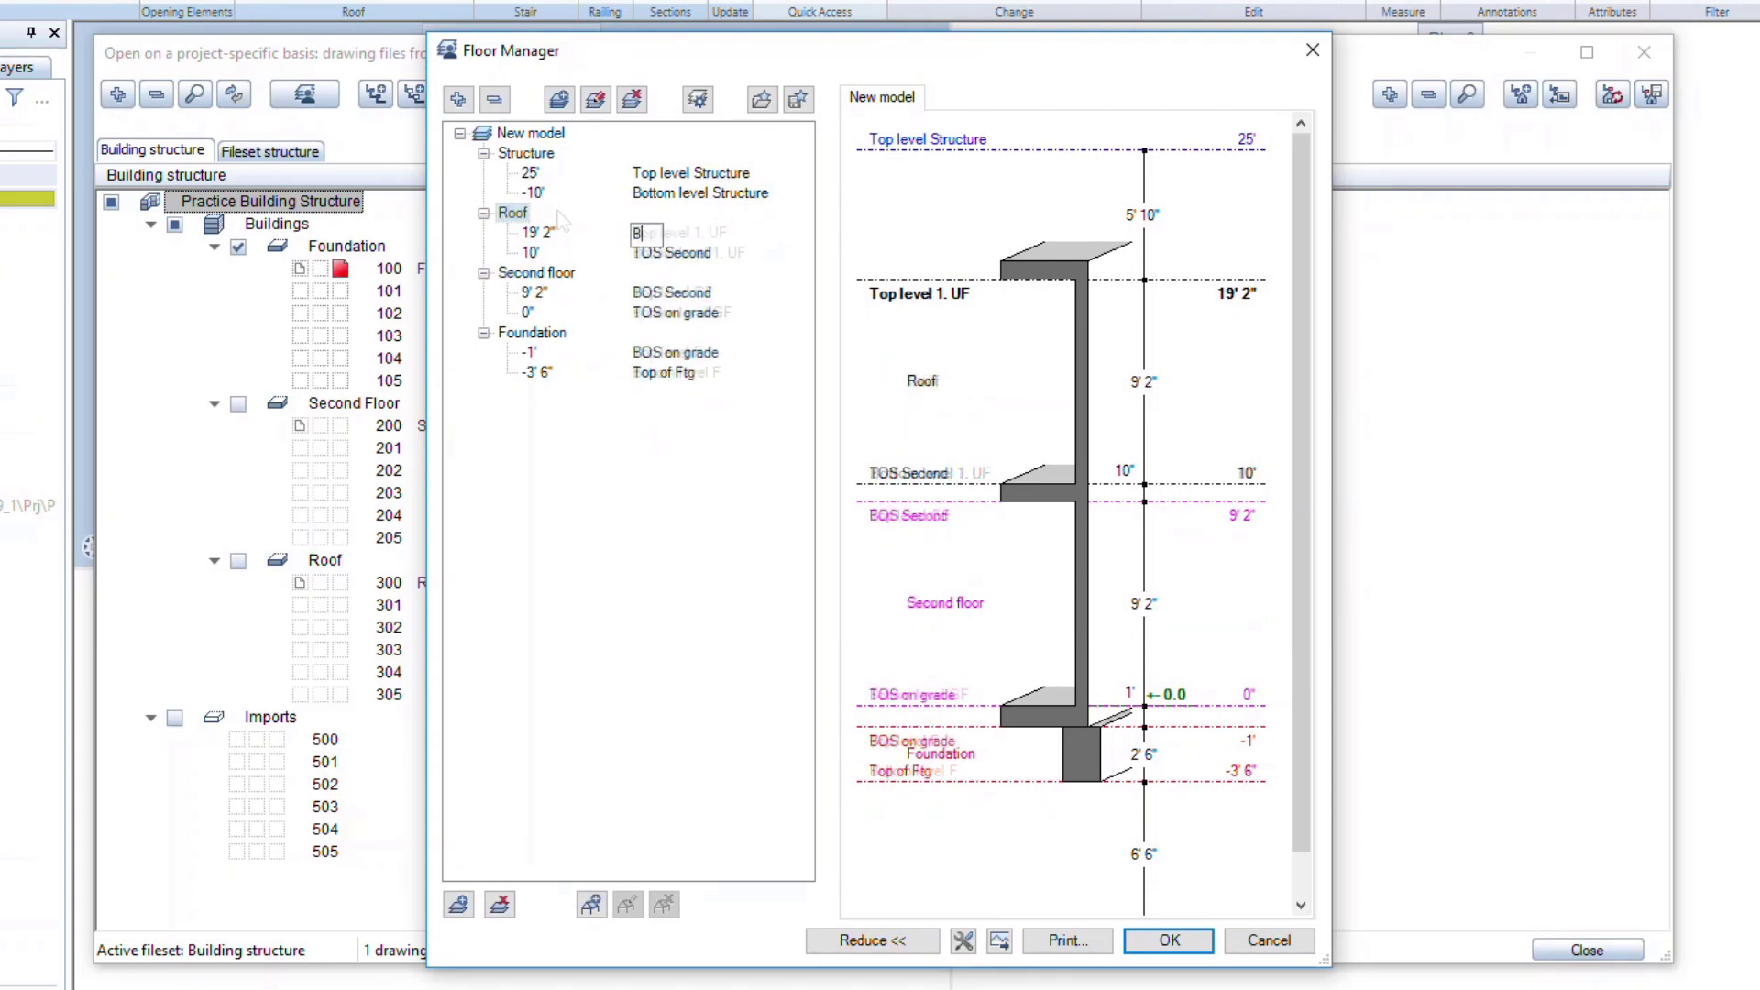
type("BOS Roof")
key("Return")
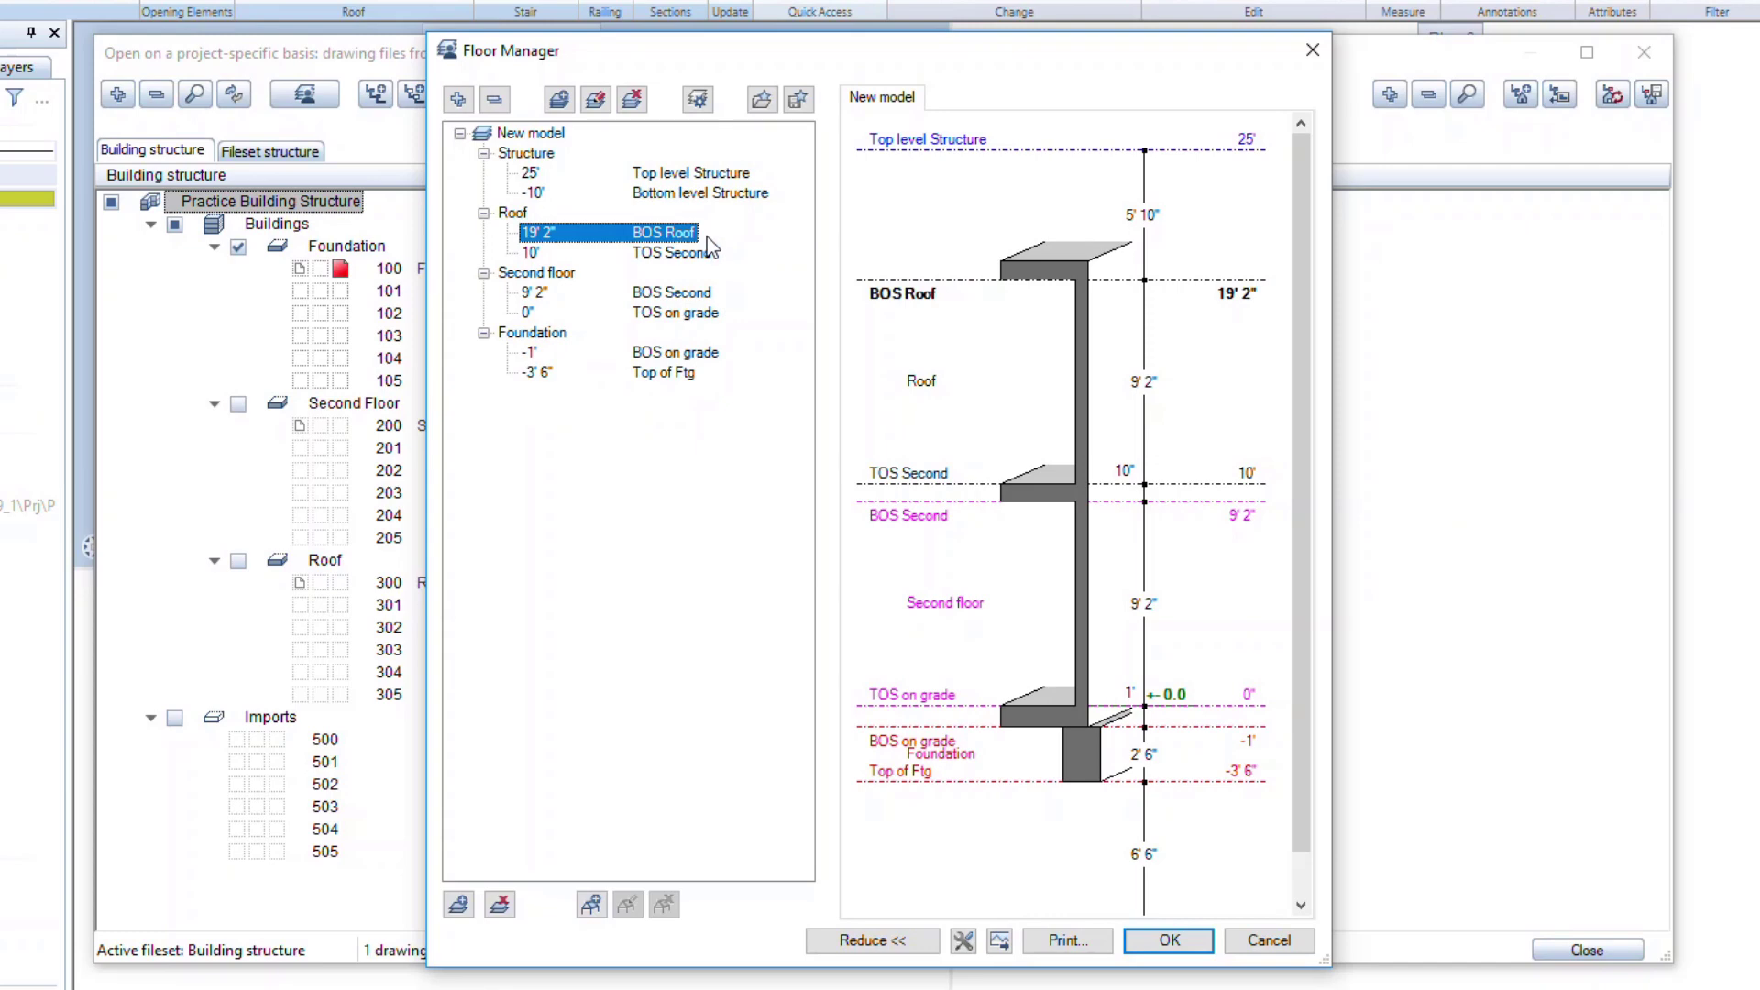
left_click(1203, 942)
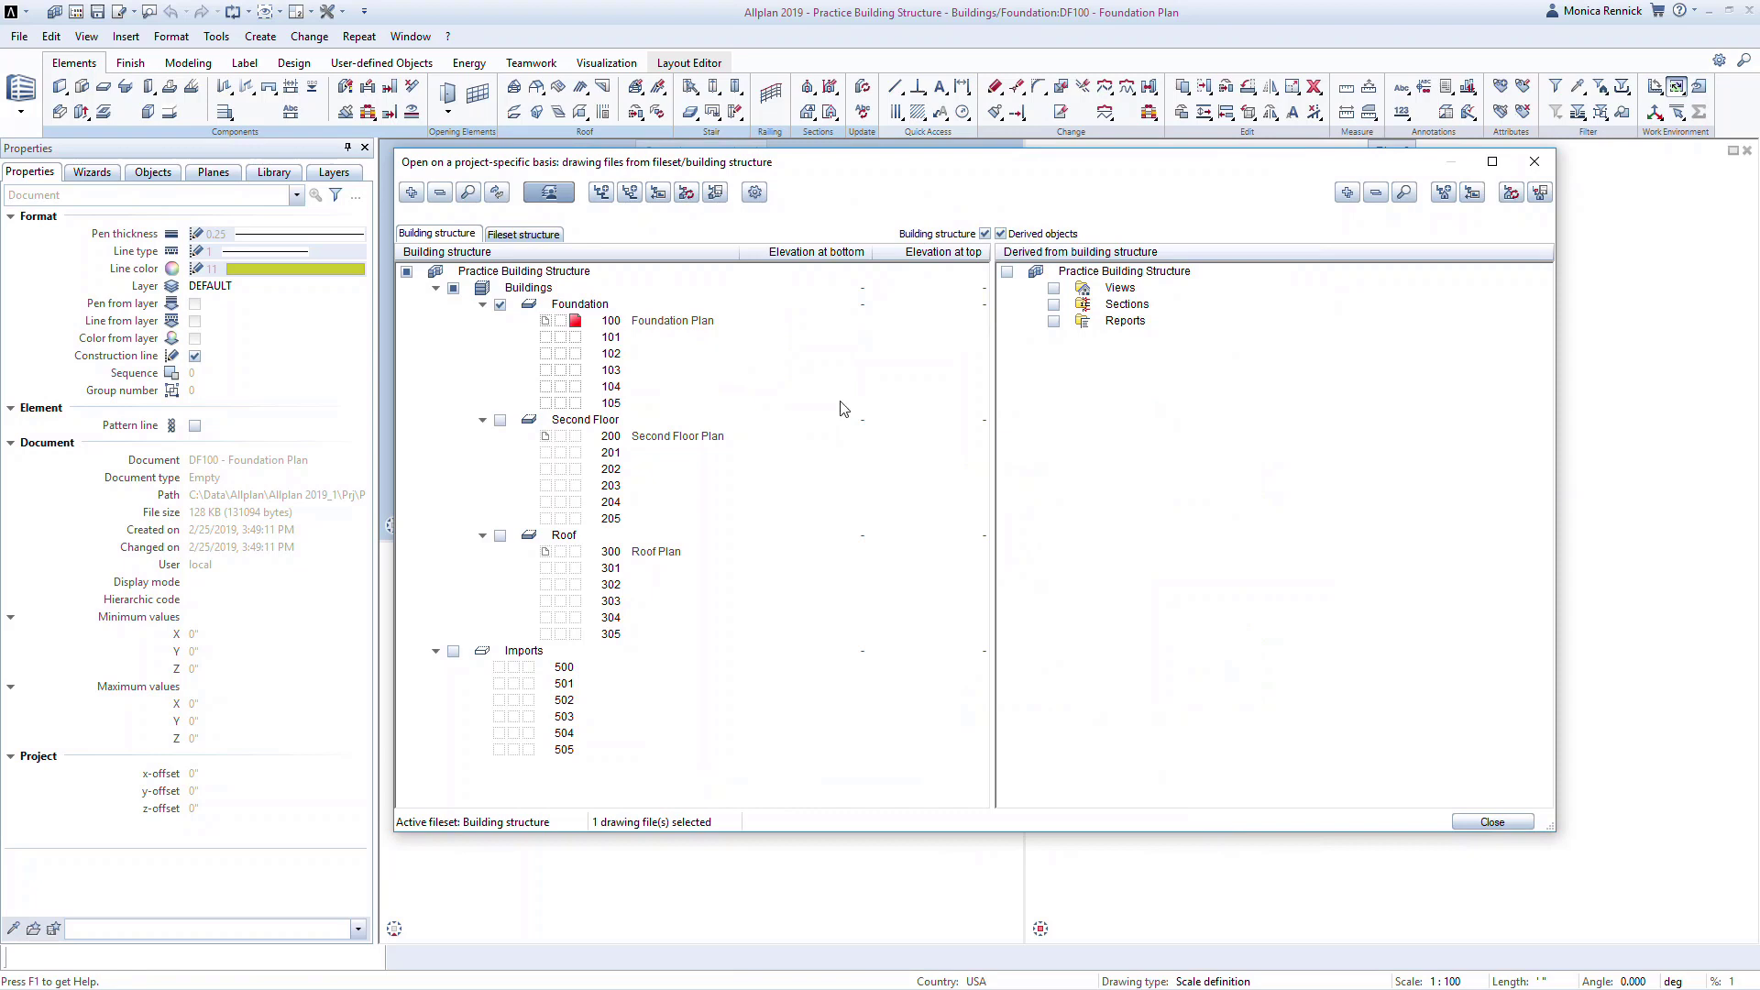
- Assign the foundation's two elevation planes to the Foundation story
right_click(591, 306)
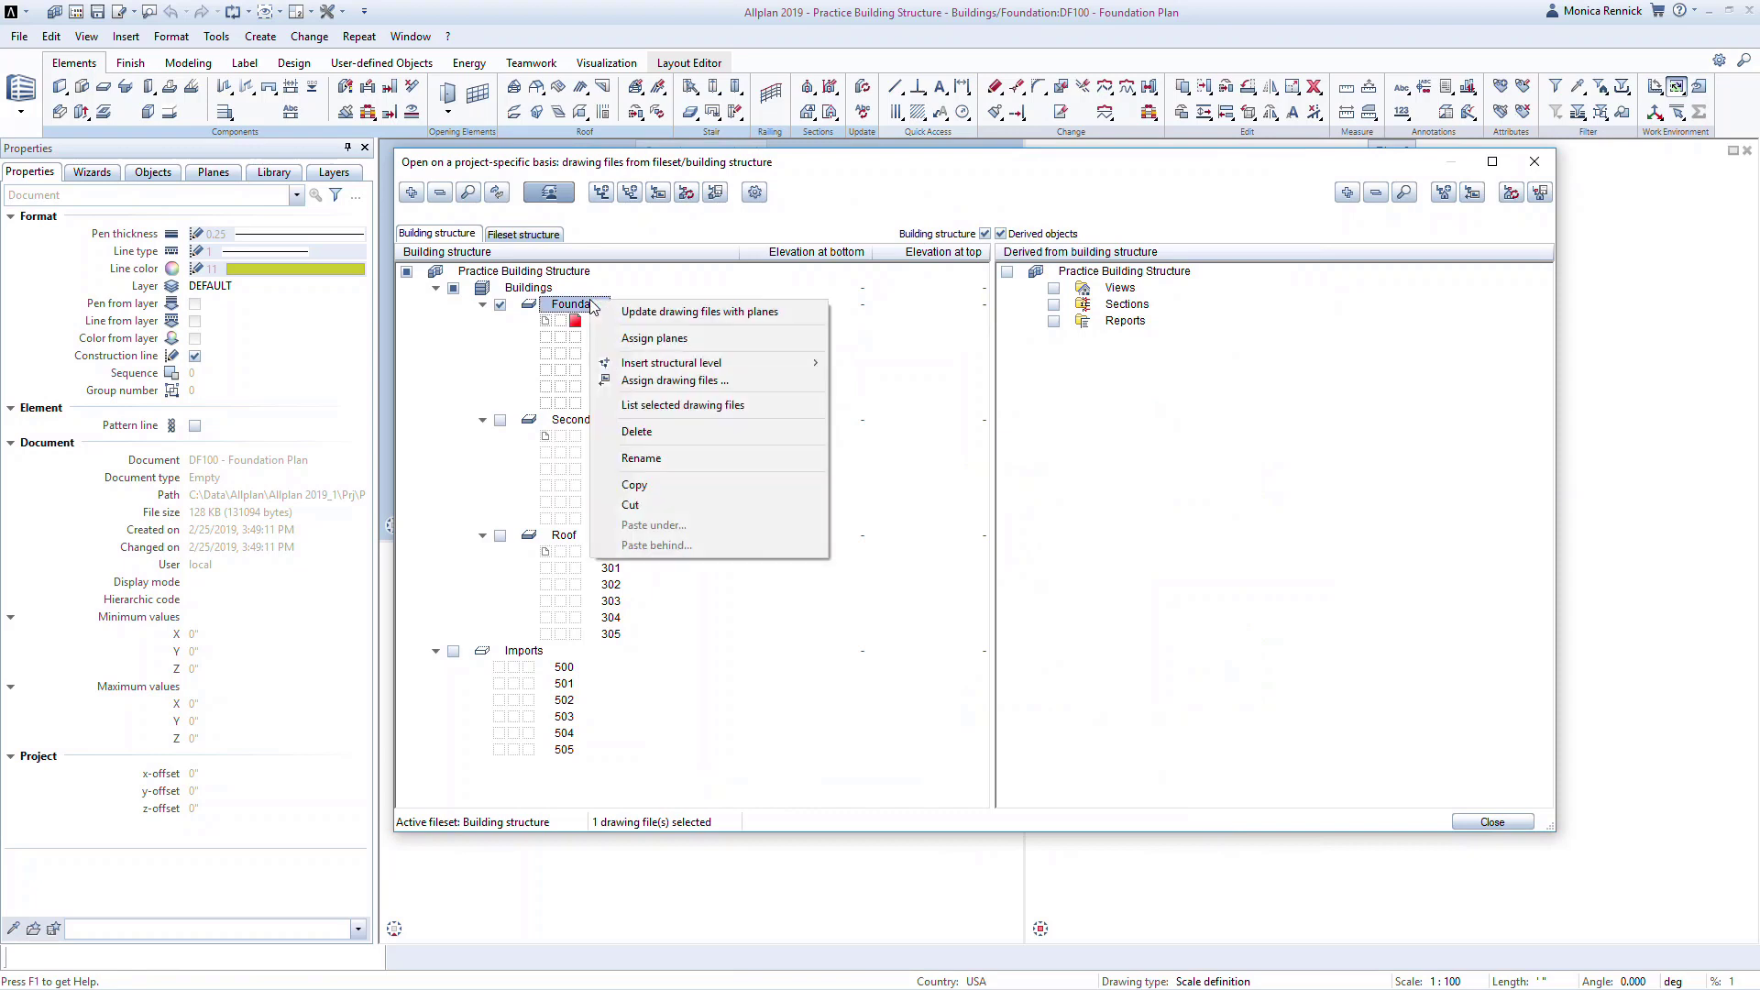
left_click(646, 338)
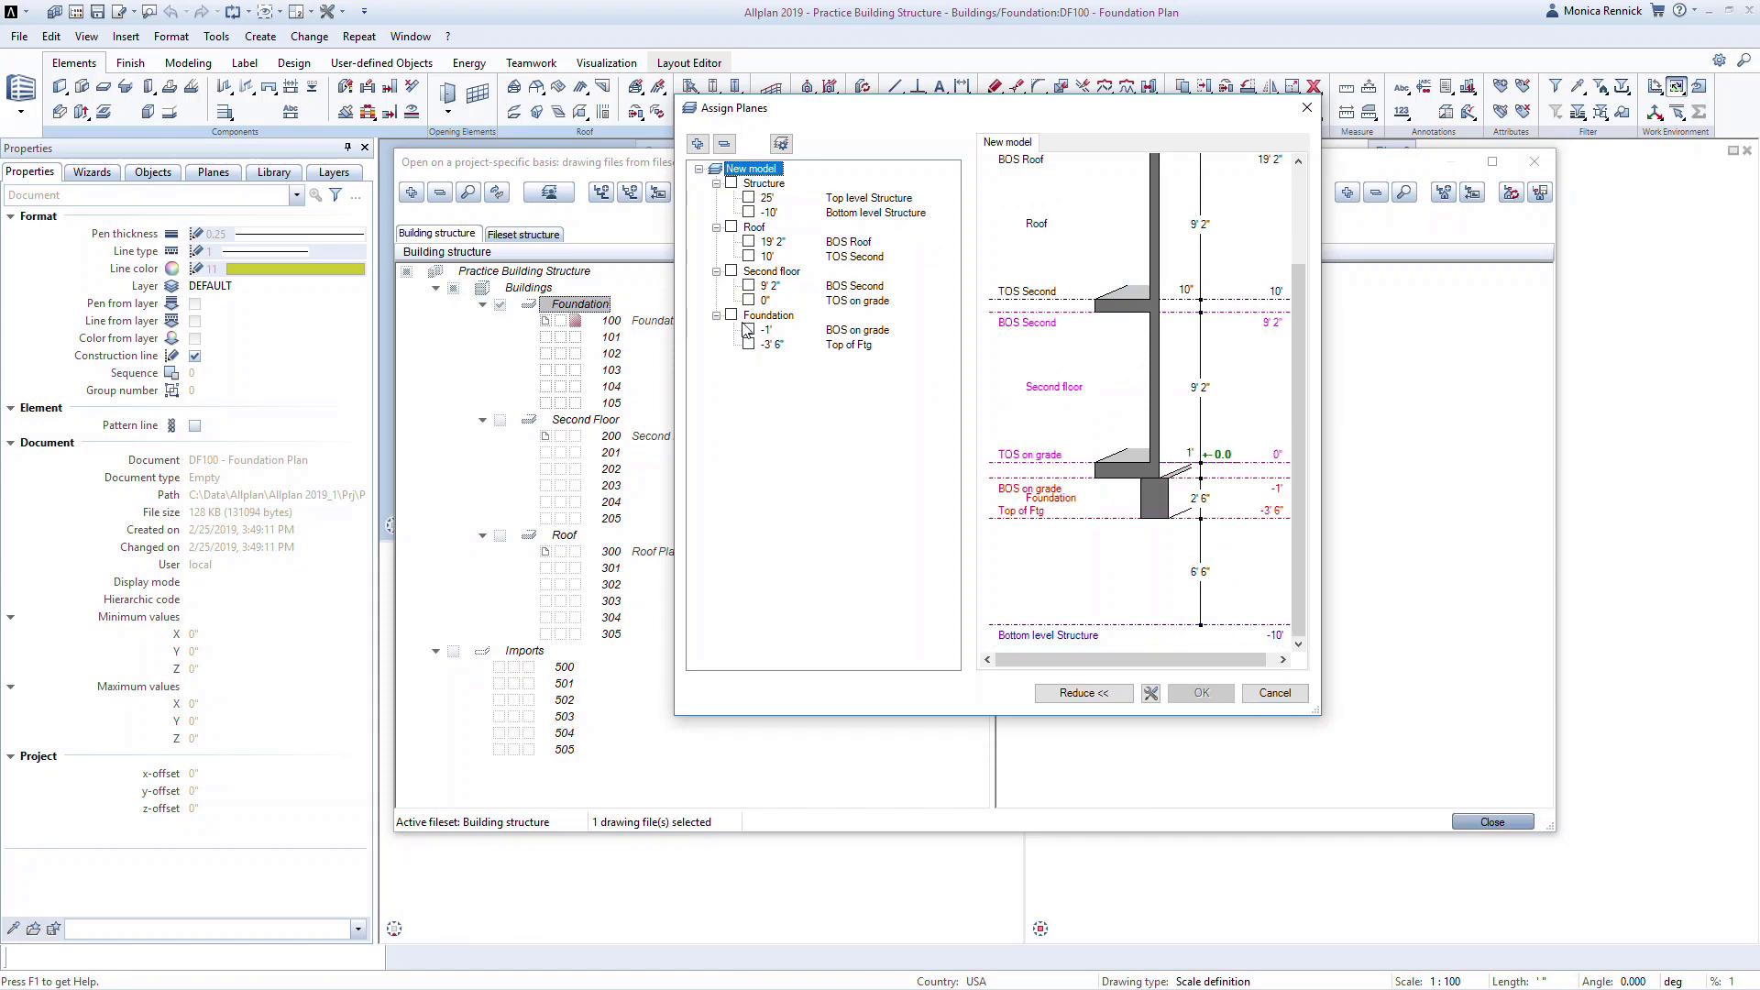
left_click(732, 316)
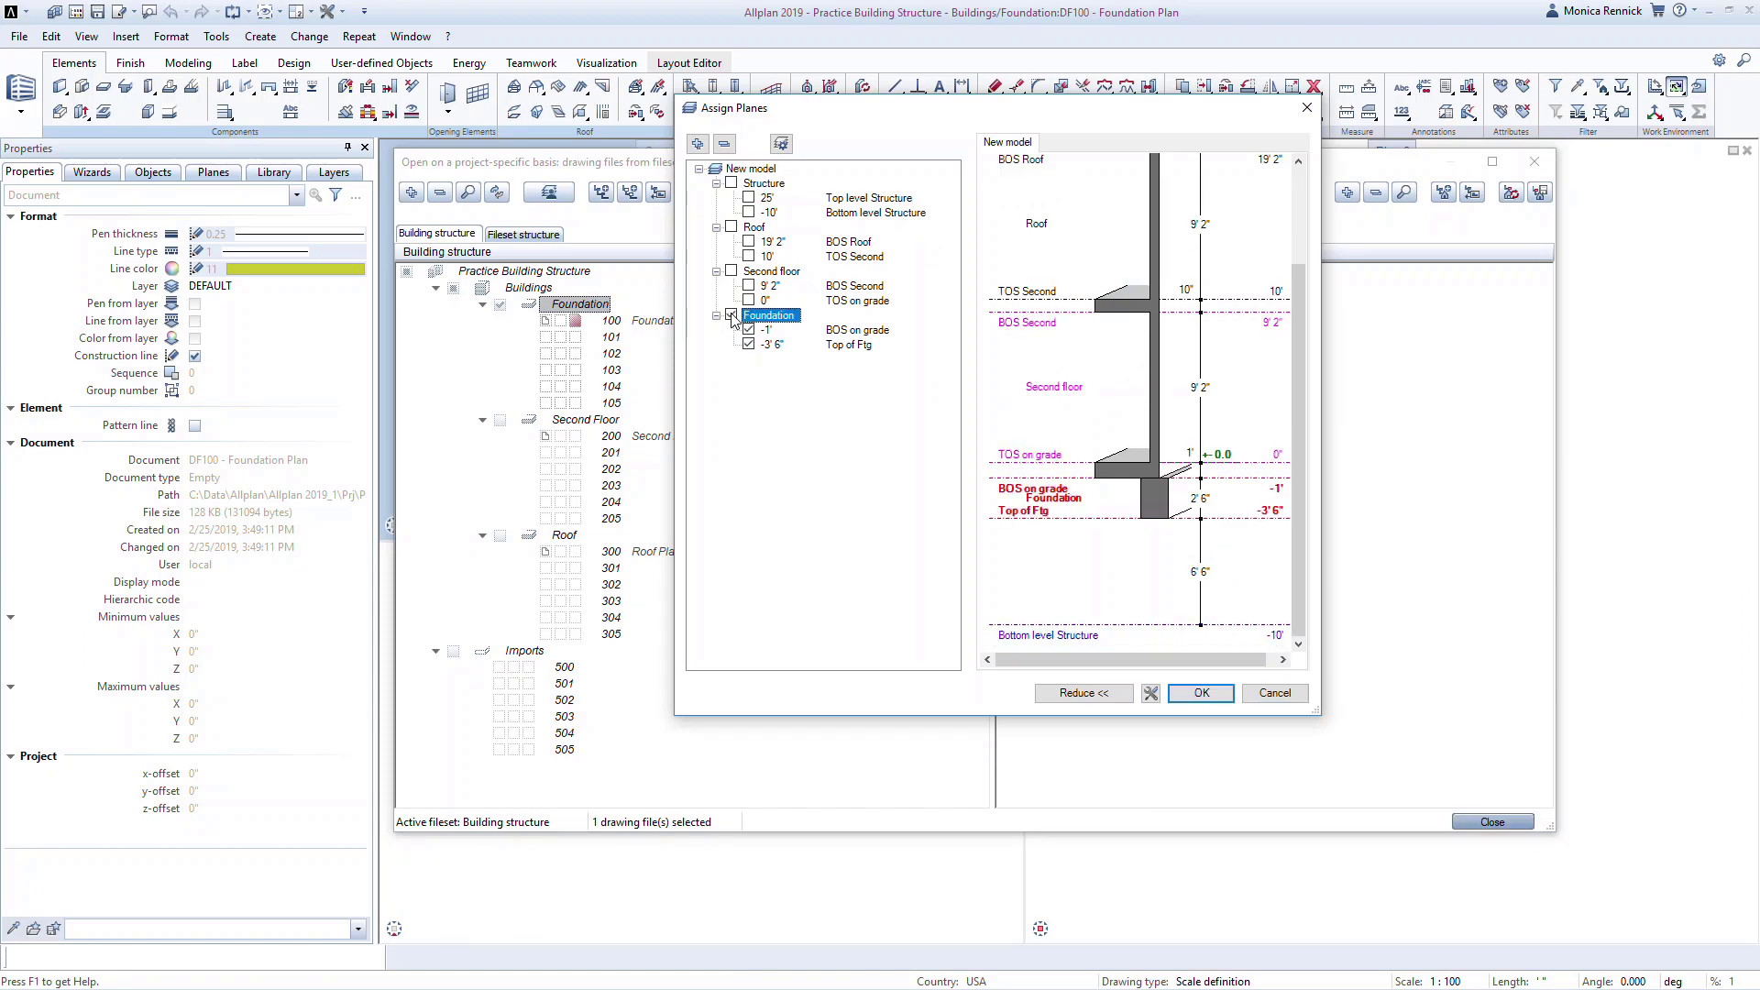
left_click(1204, 699)
left_click(392, 453)
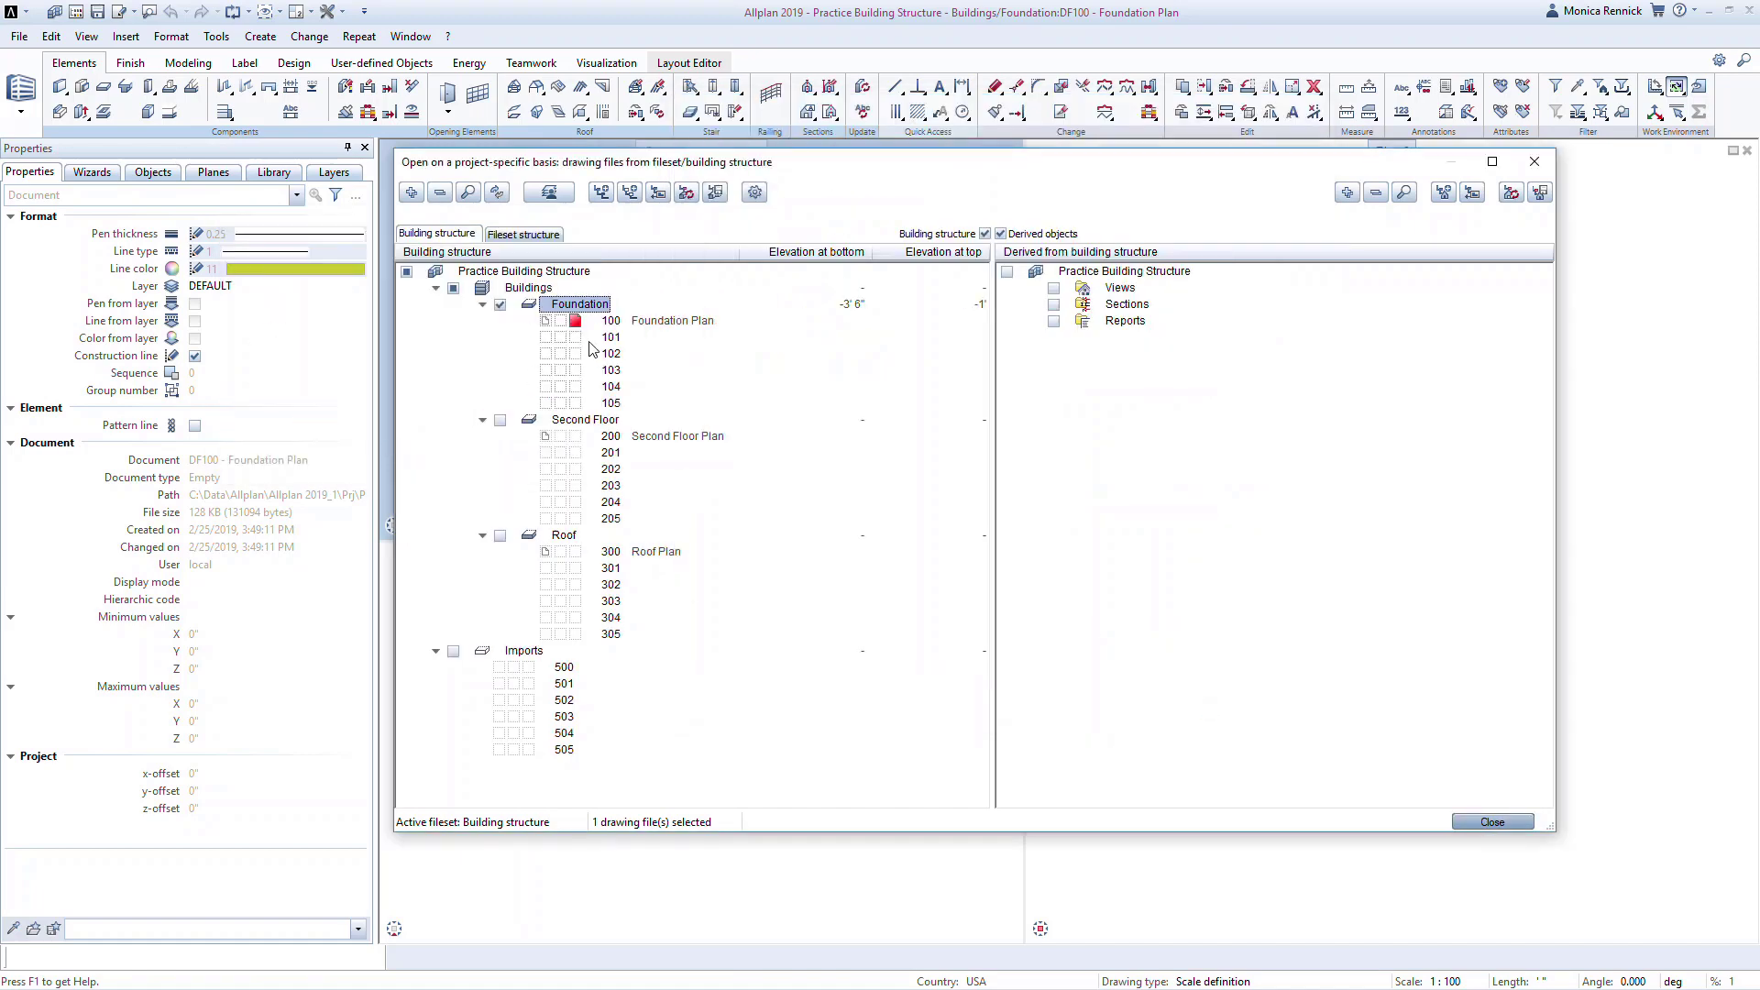
- Give the Foundation Plan file BOS on grade as bottom plane and TOS on grade as top plane
right_click(672, 322)
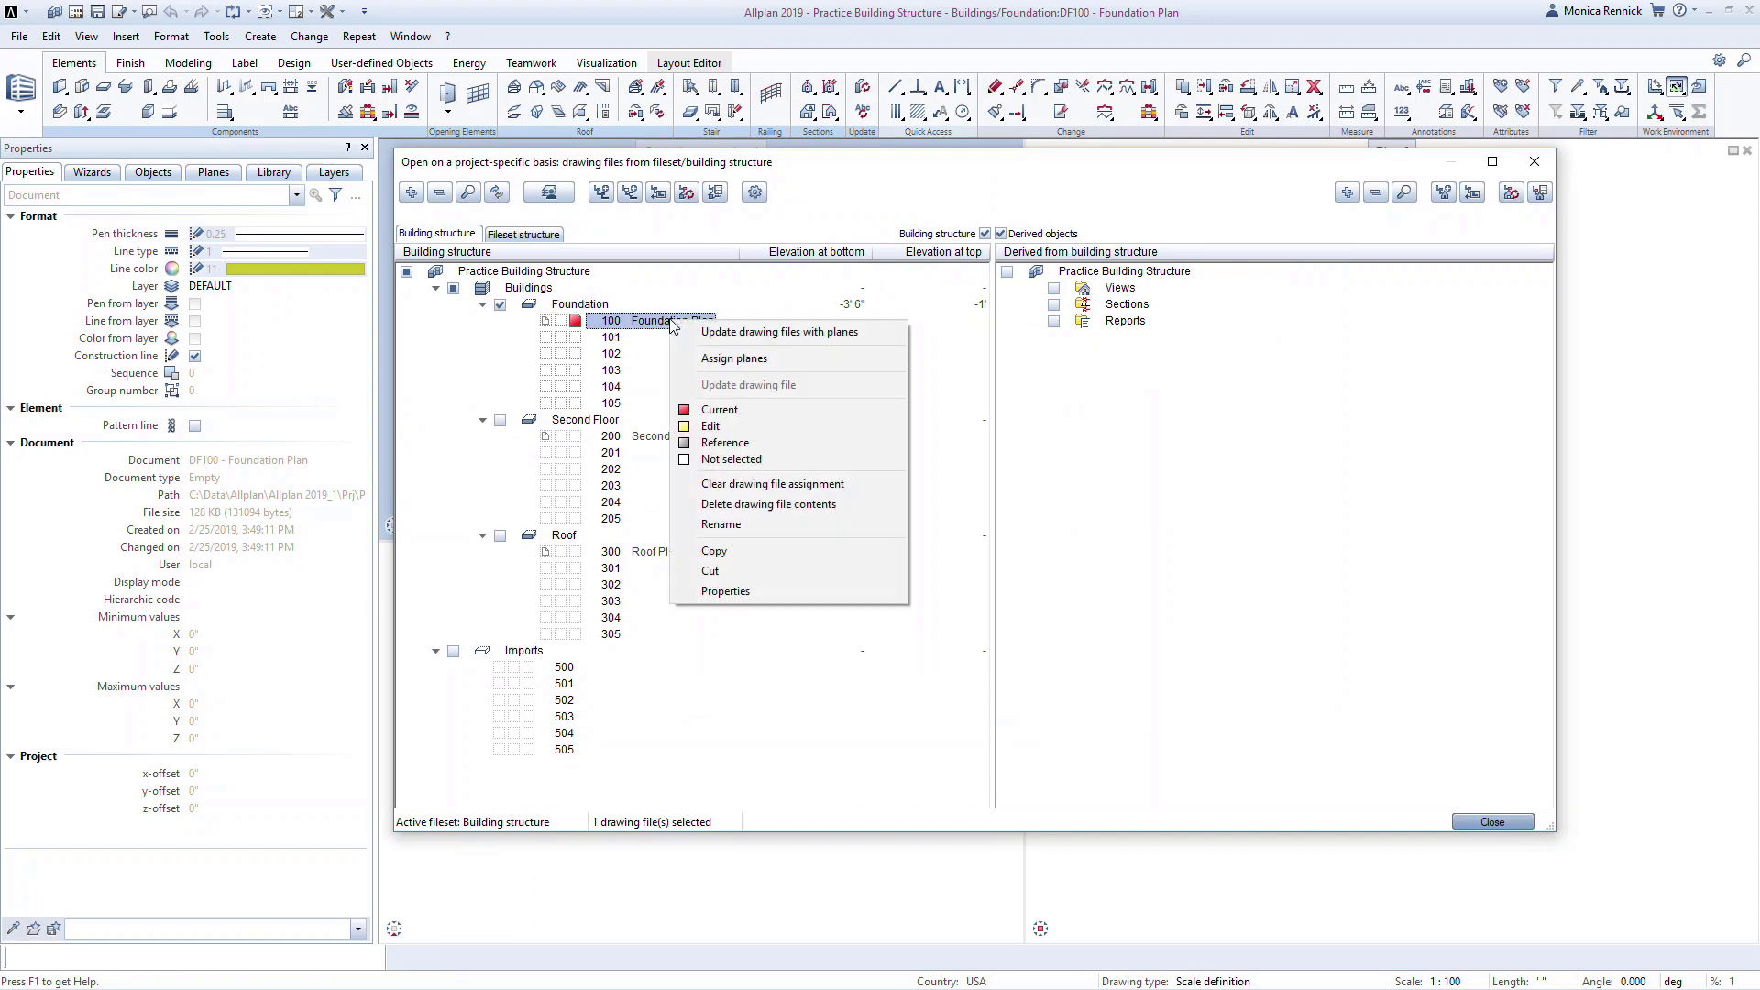
left_click(704, 359)
left_click(749, 329)
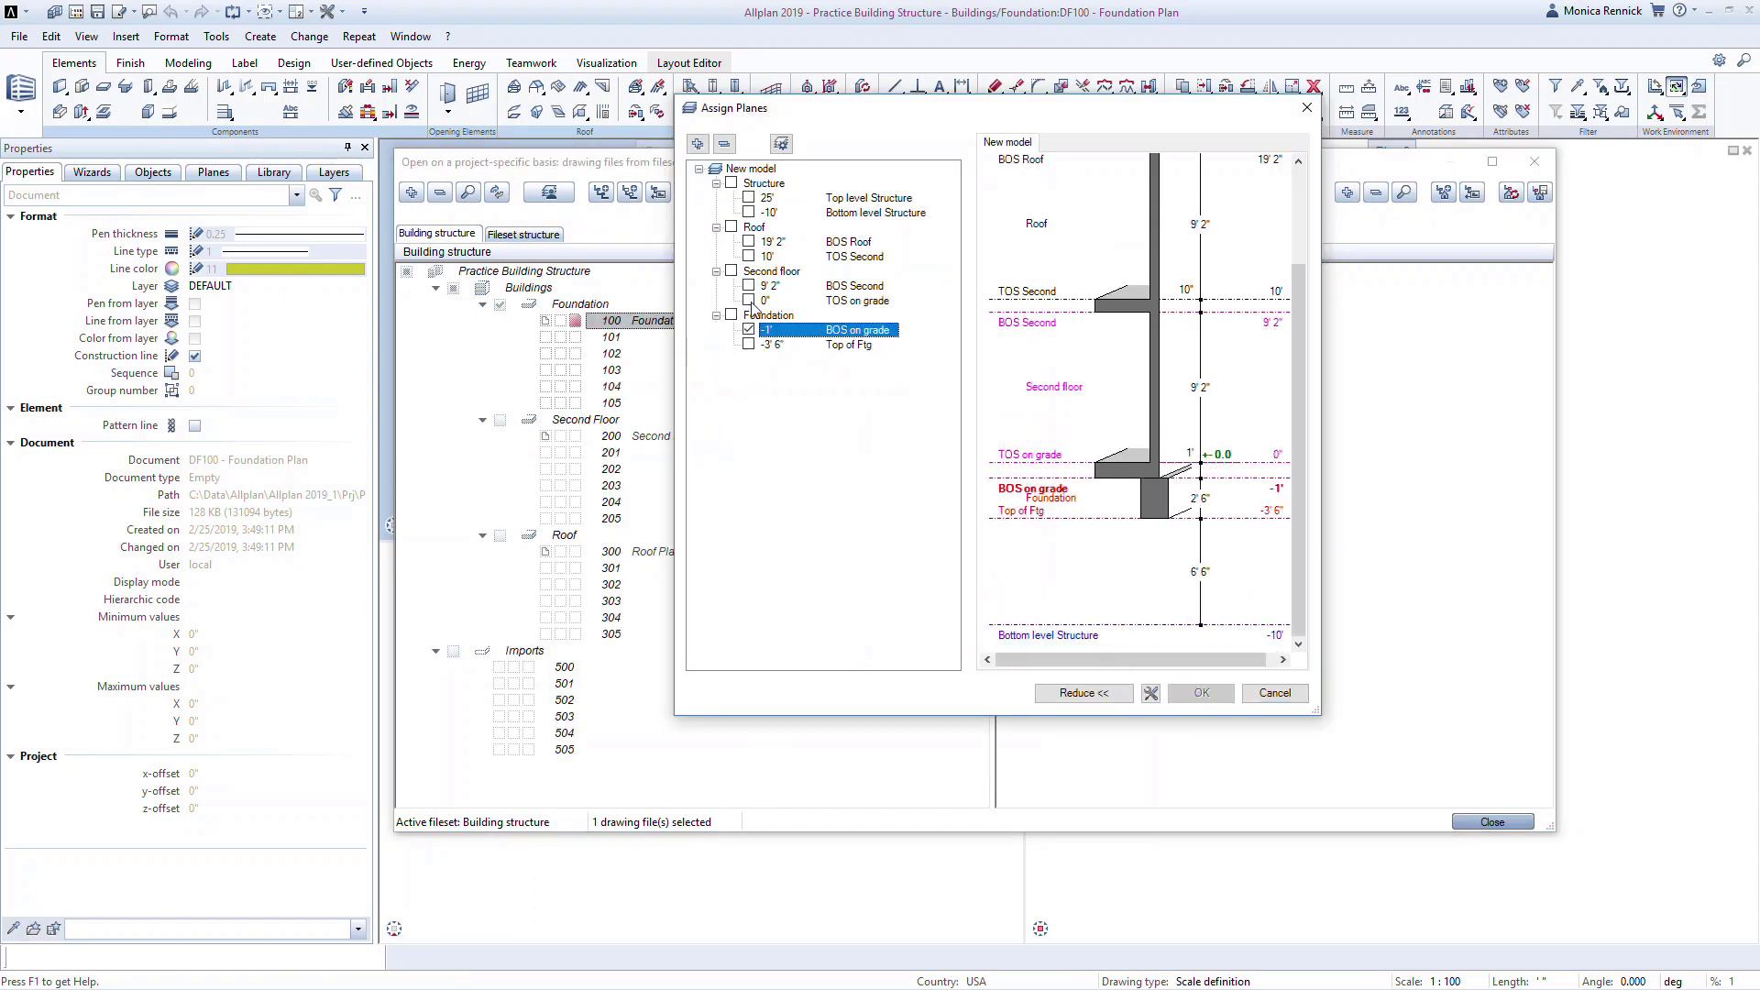
left_click(749, 301)
left_click(1201, 693)
left_click(179, 230)
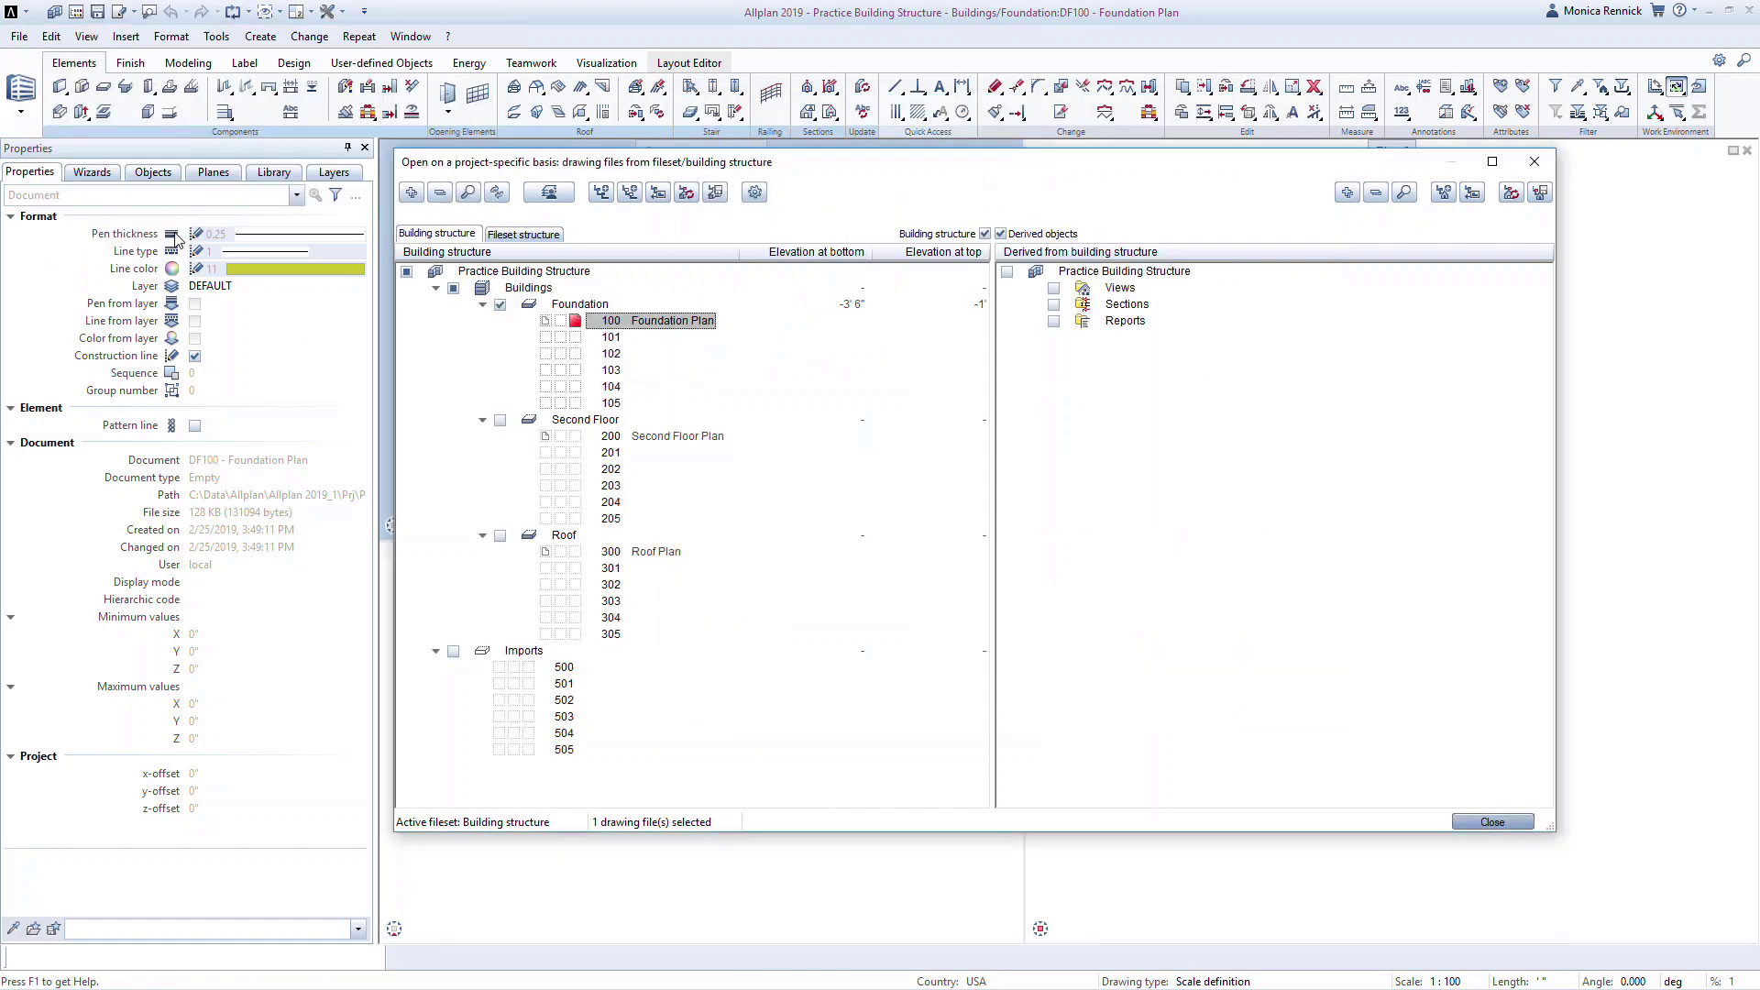
- Assign the 0' and 9' 2" planes to the Second Floor story
right_click(596, 420)
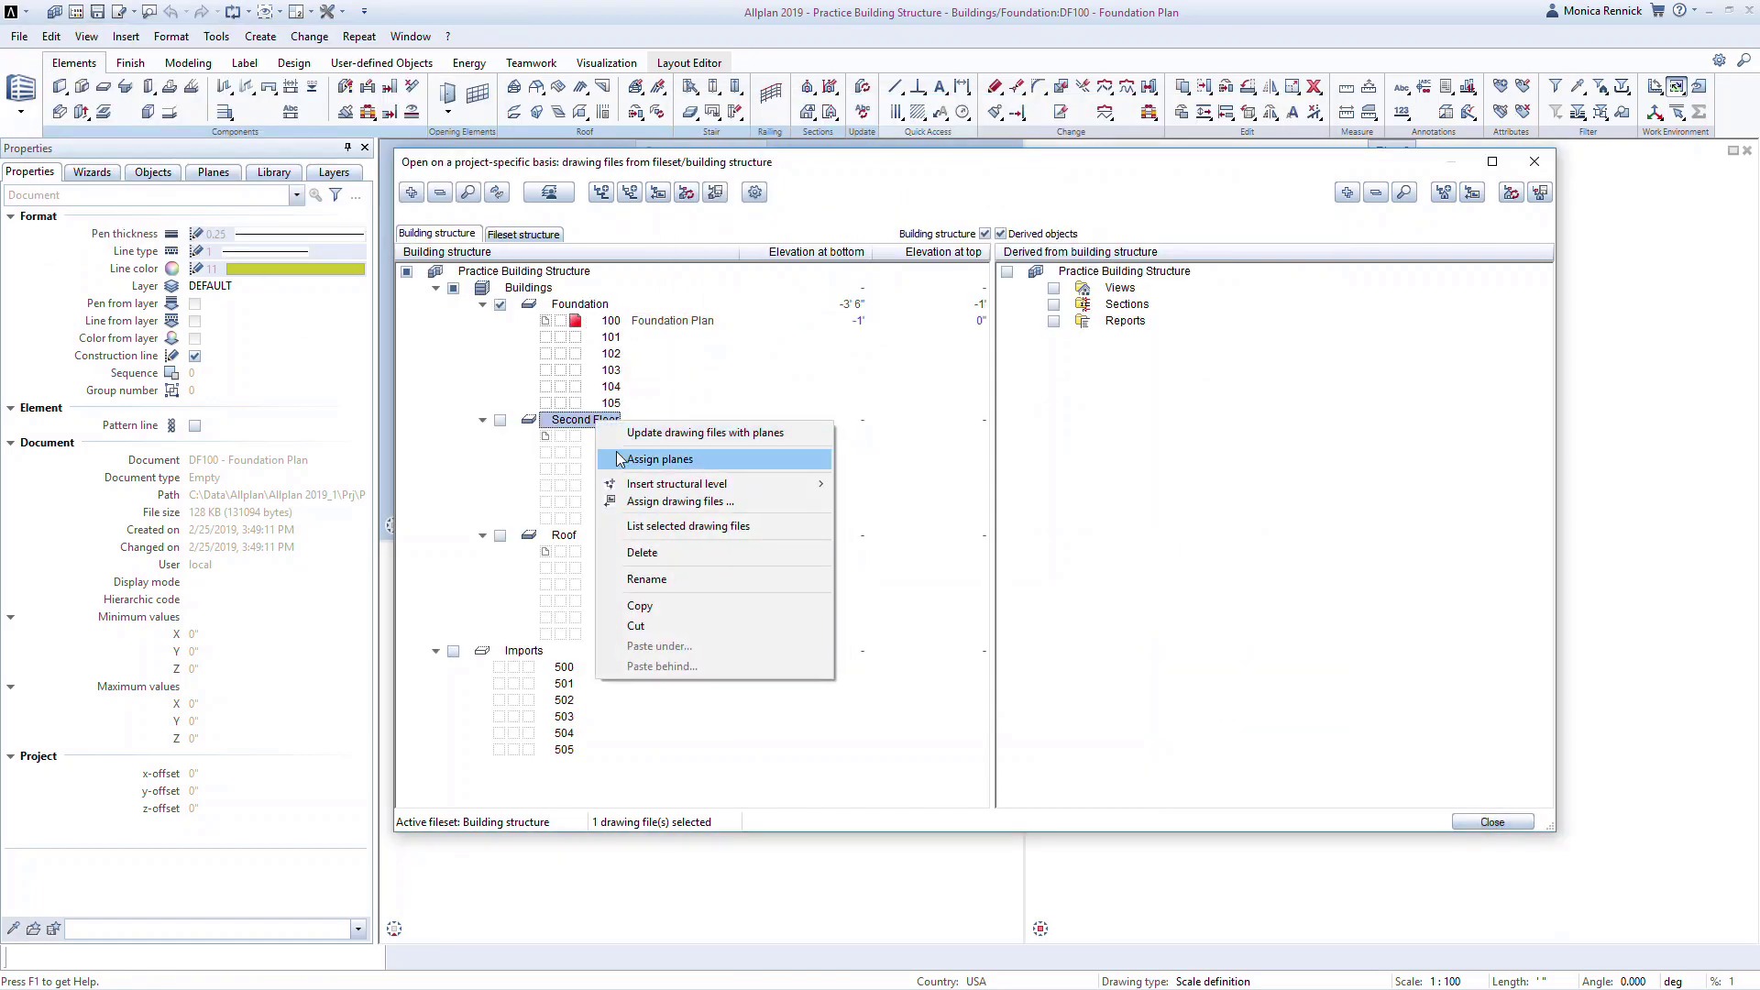
left_click(620, 458)
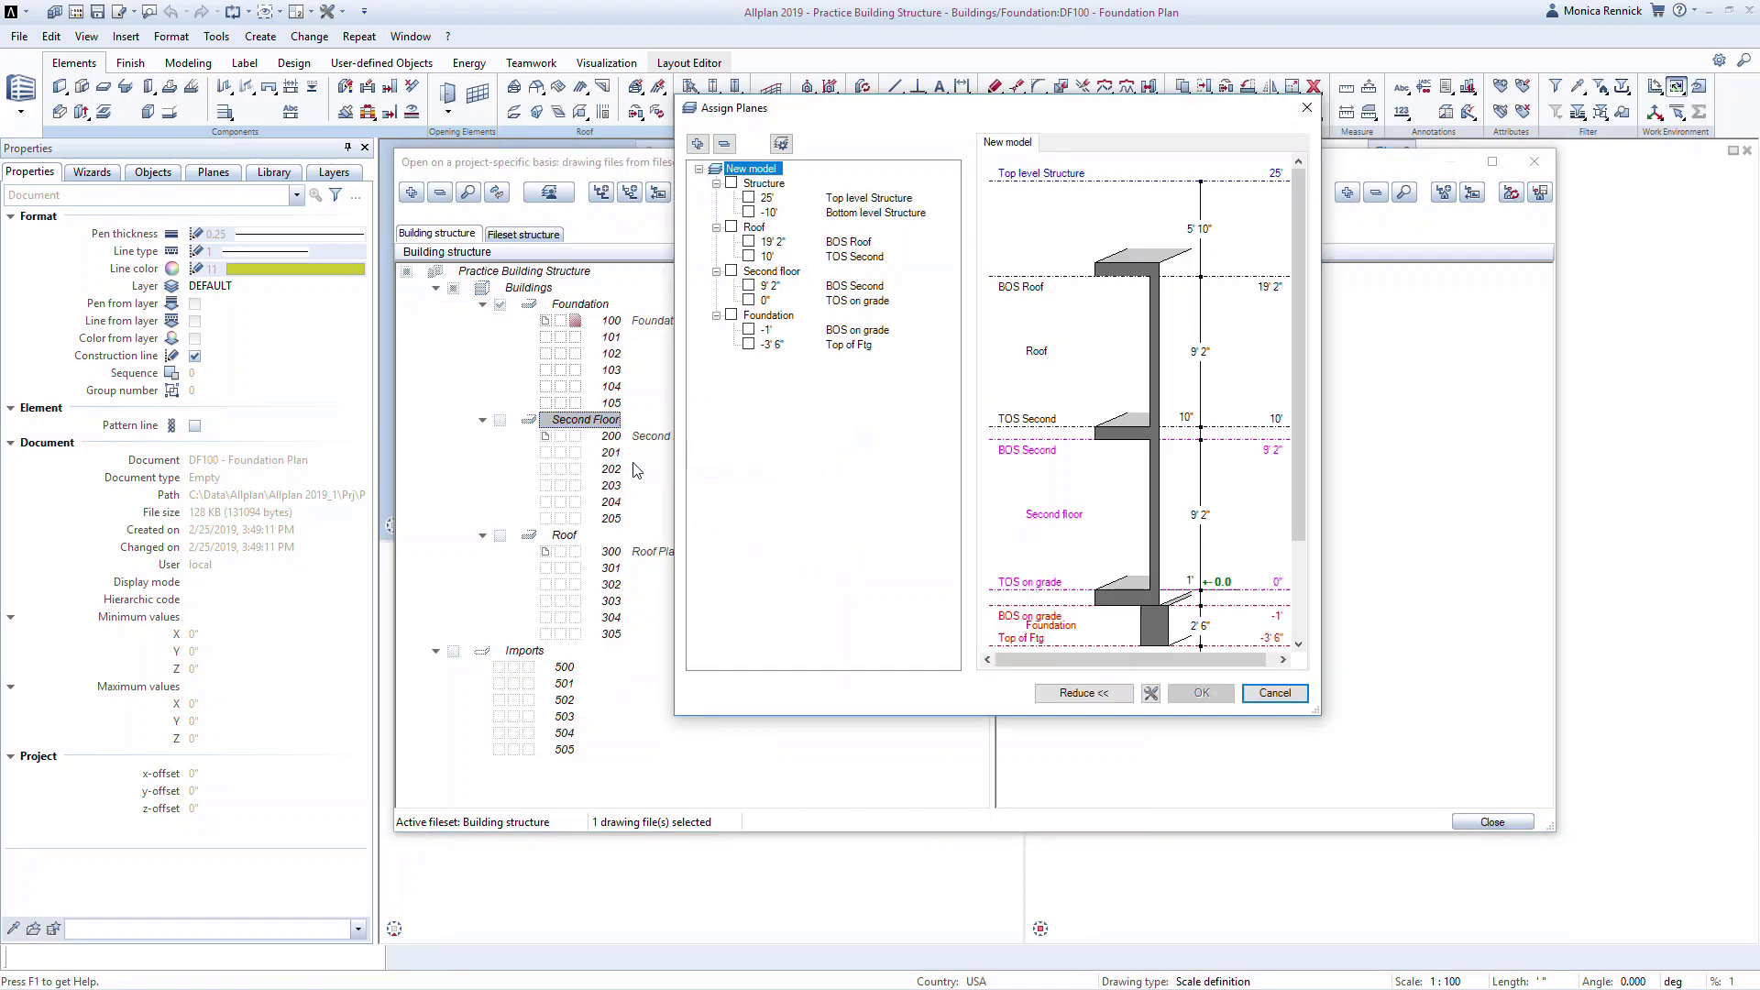
left_click(733, 272)
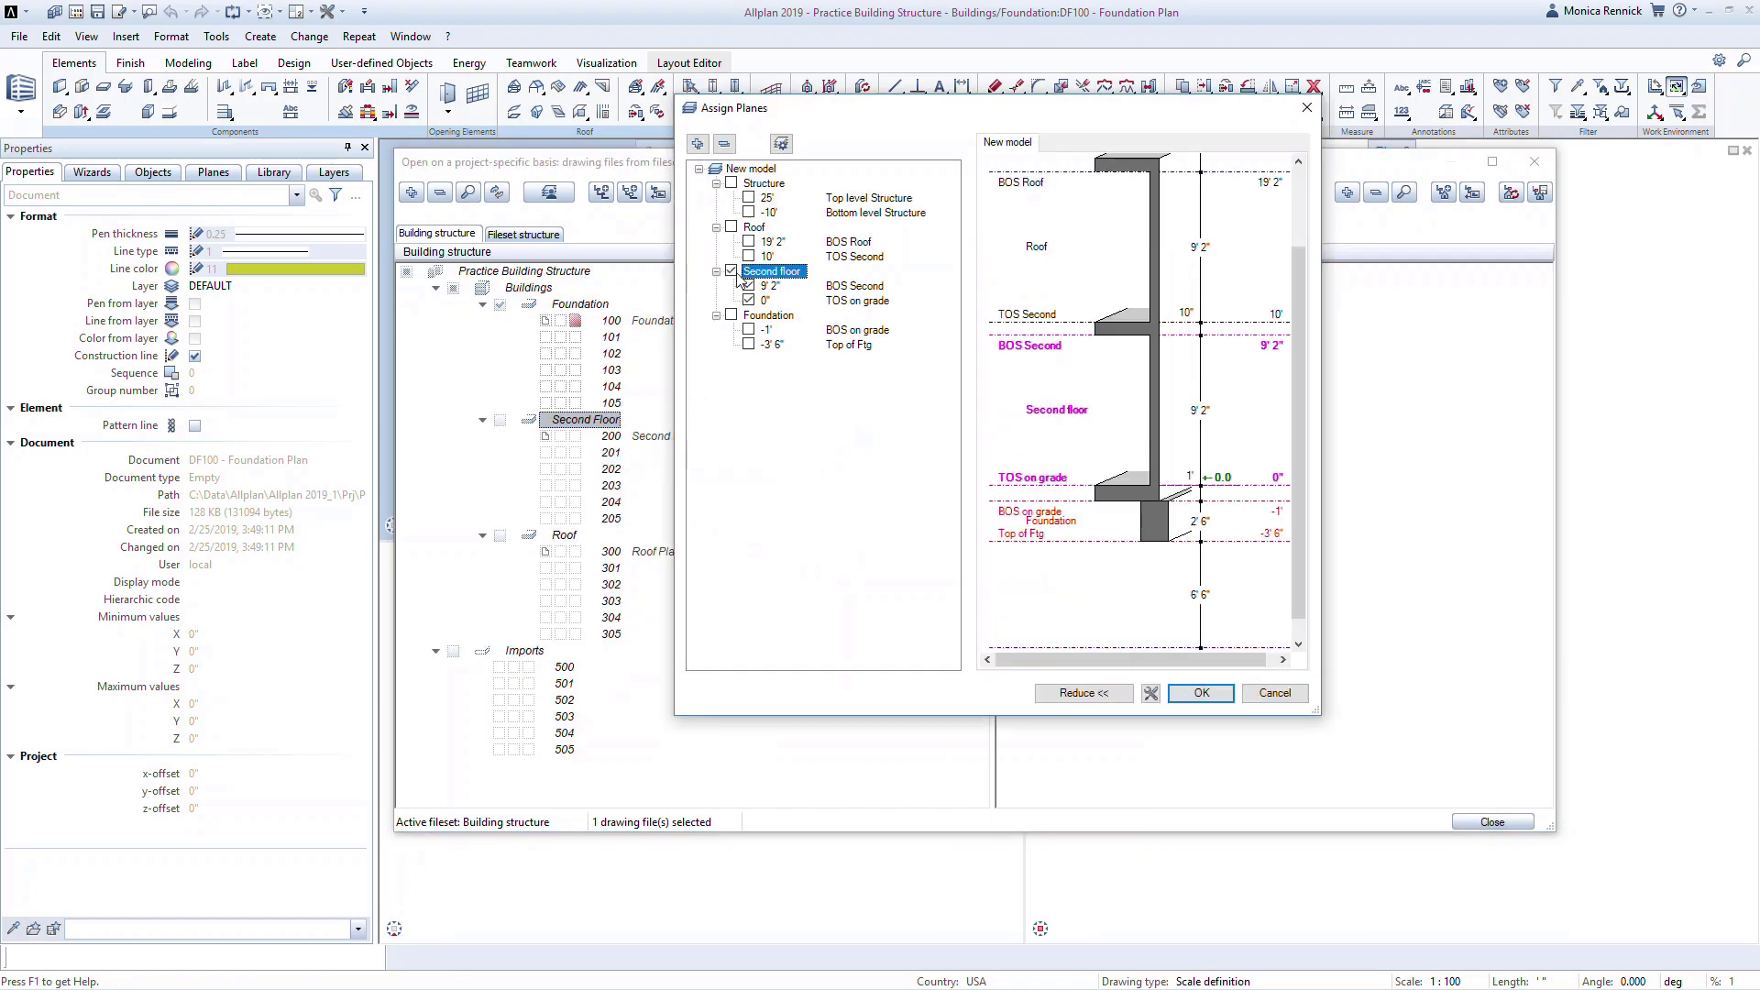
left_click(1196, 692)
left_click(241, 312)
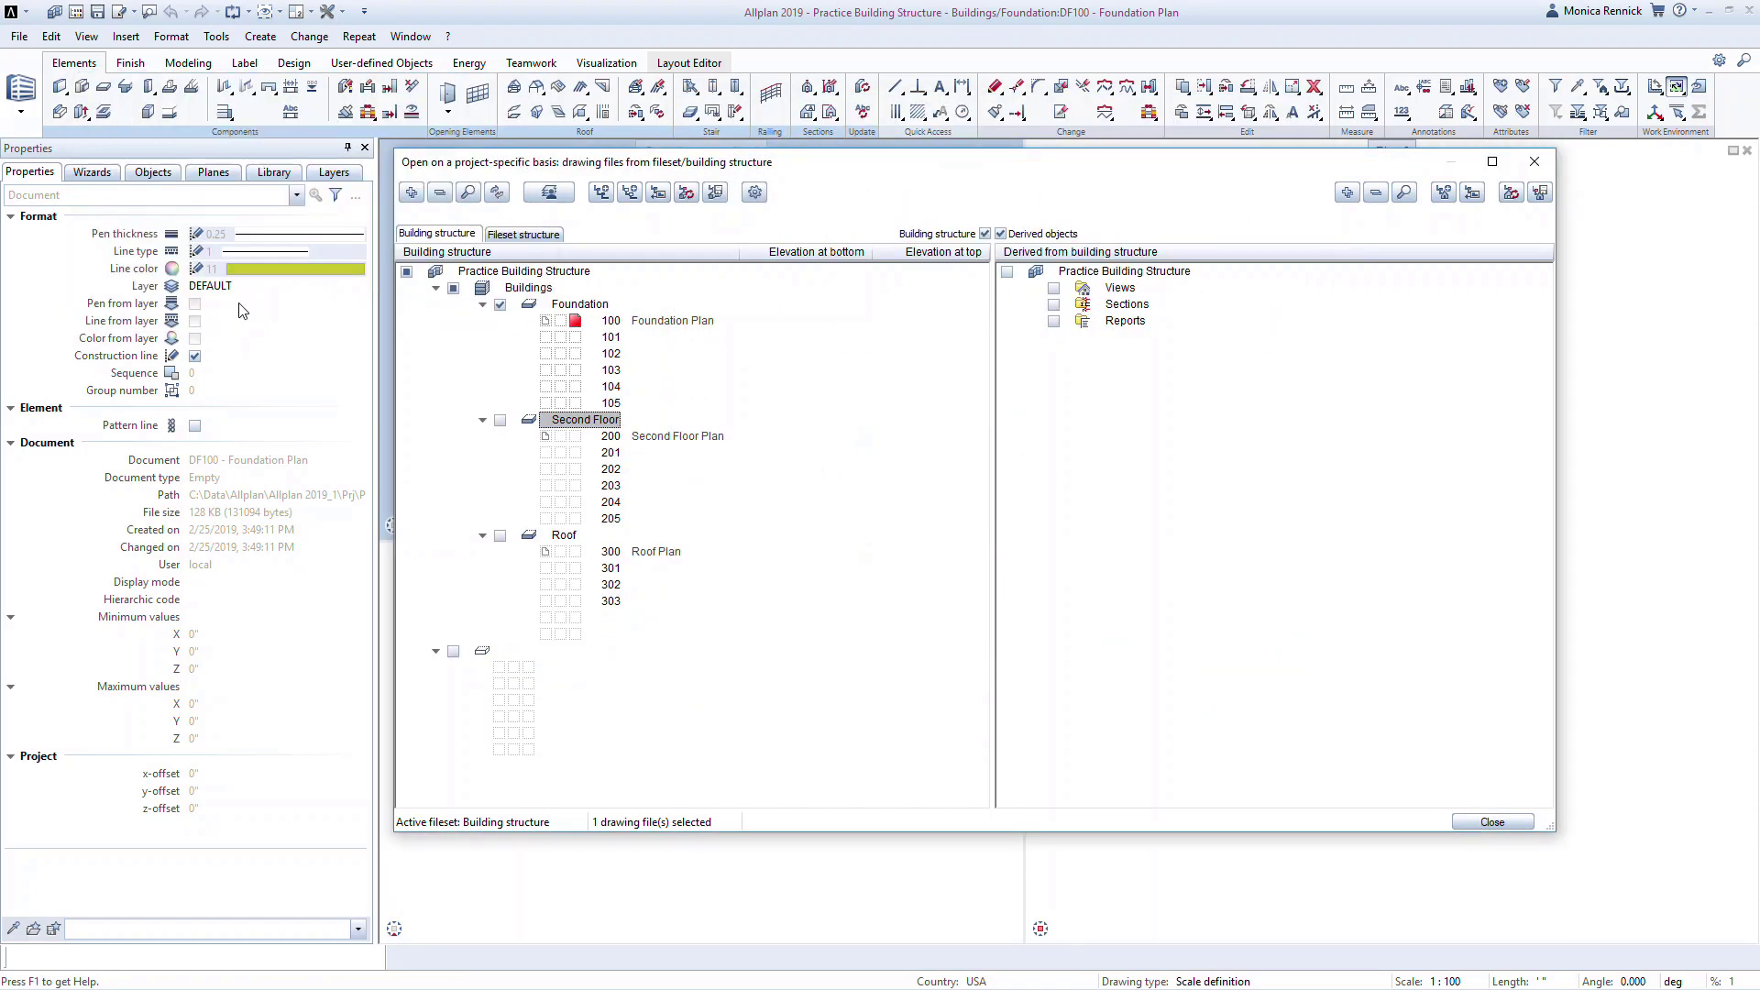
- Assign the 10' and 19' 2" planes to the Roof story, then close the drawing-file structure window
right_click(563, 536)
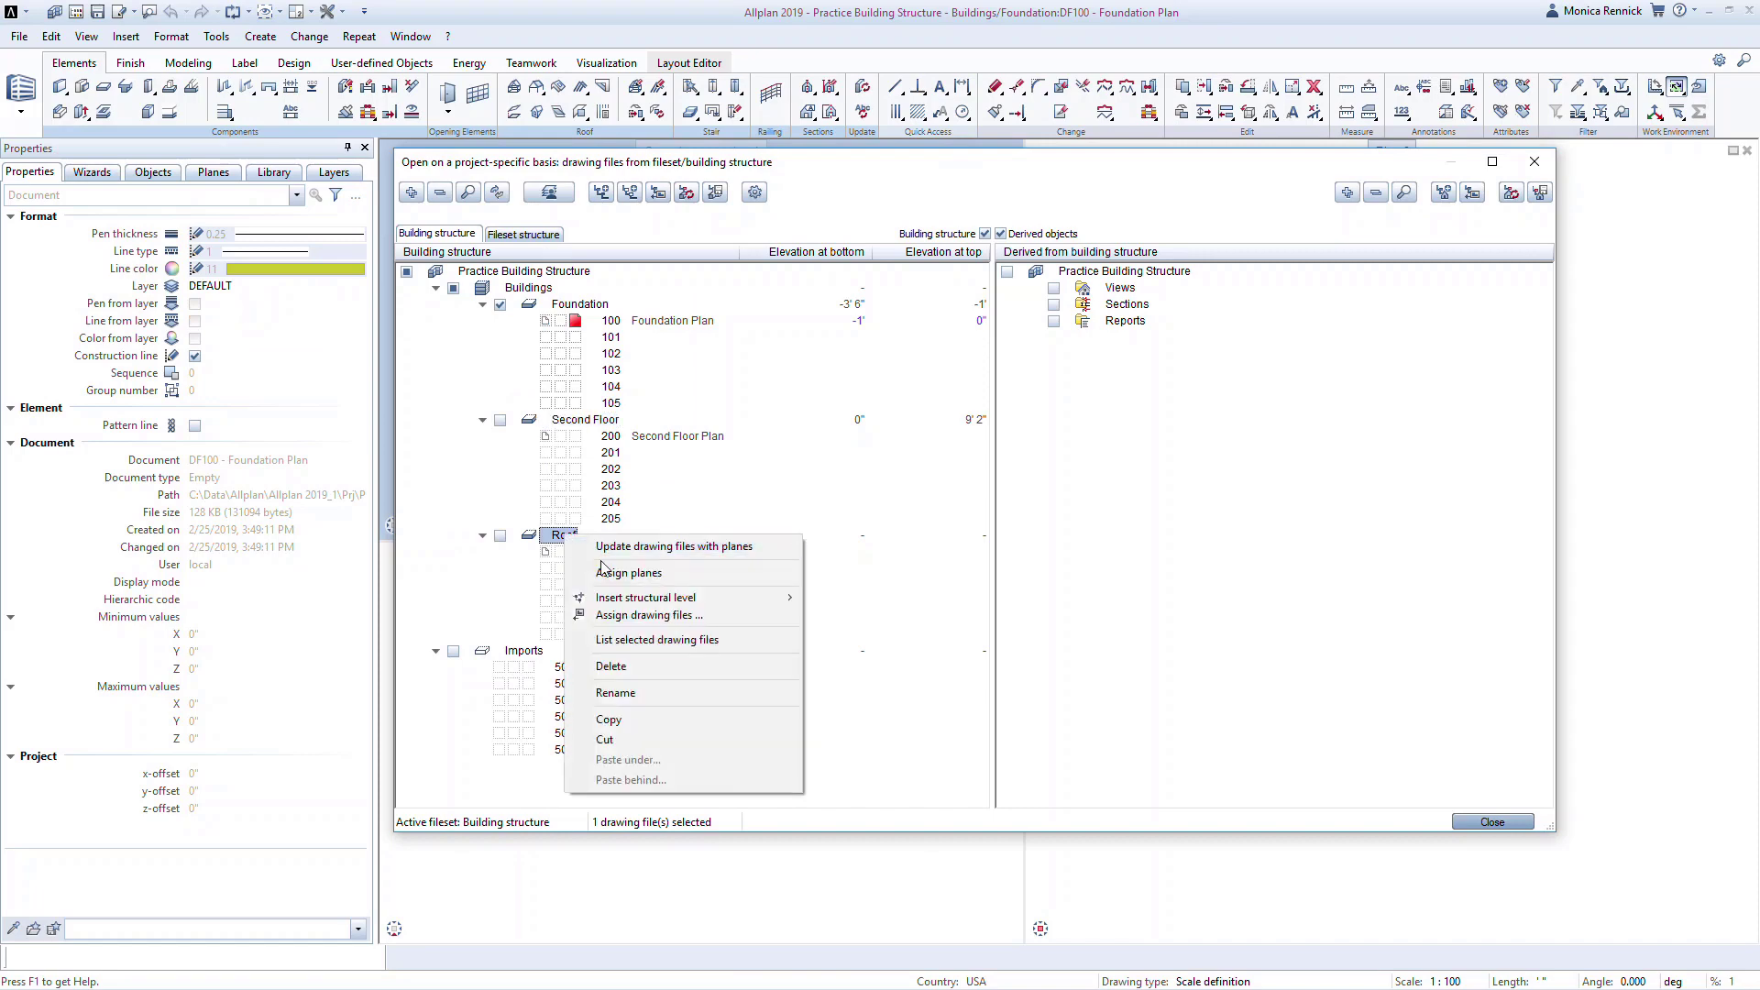
left_click(629, 573)
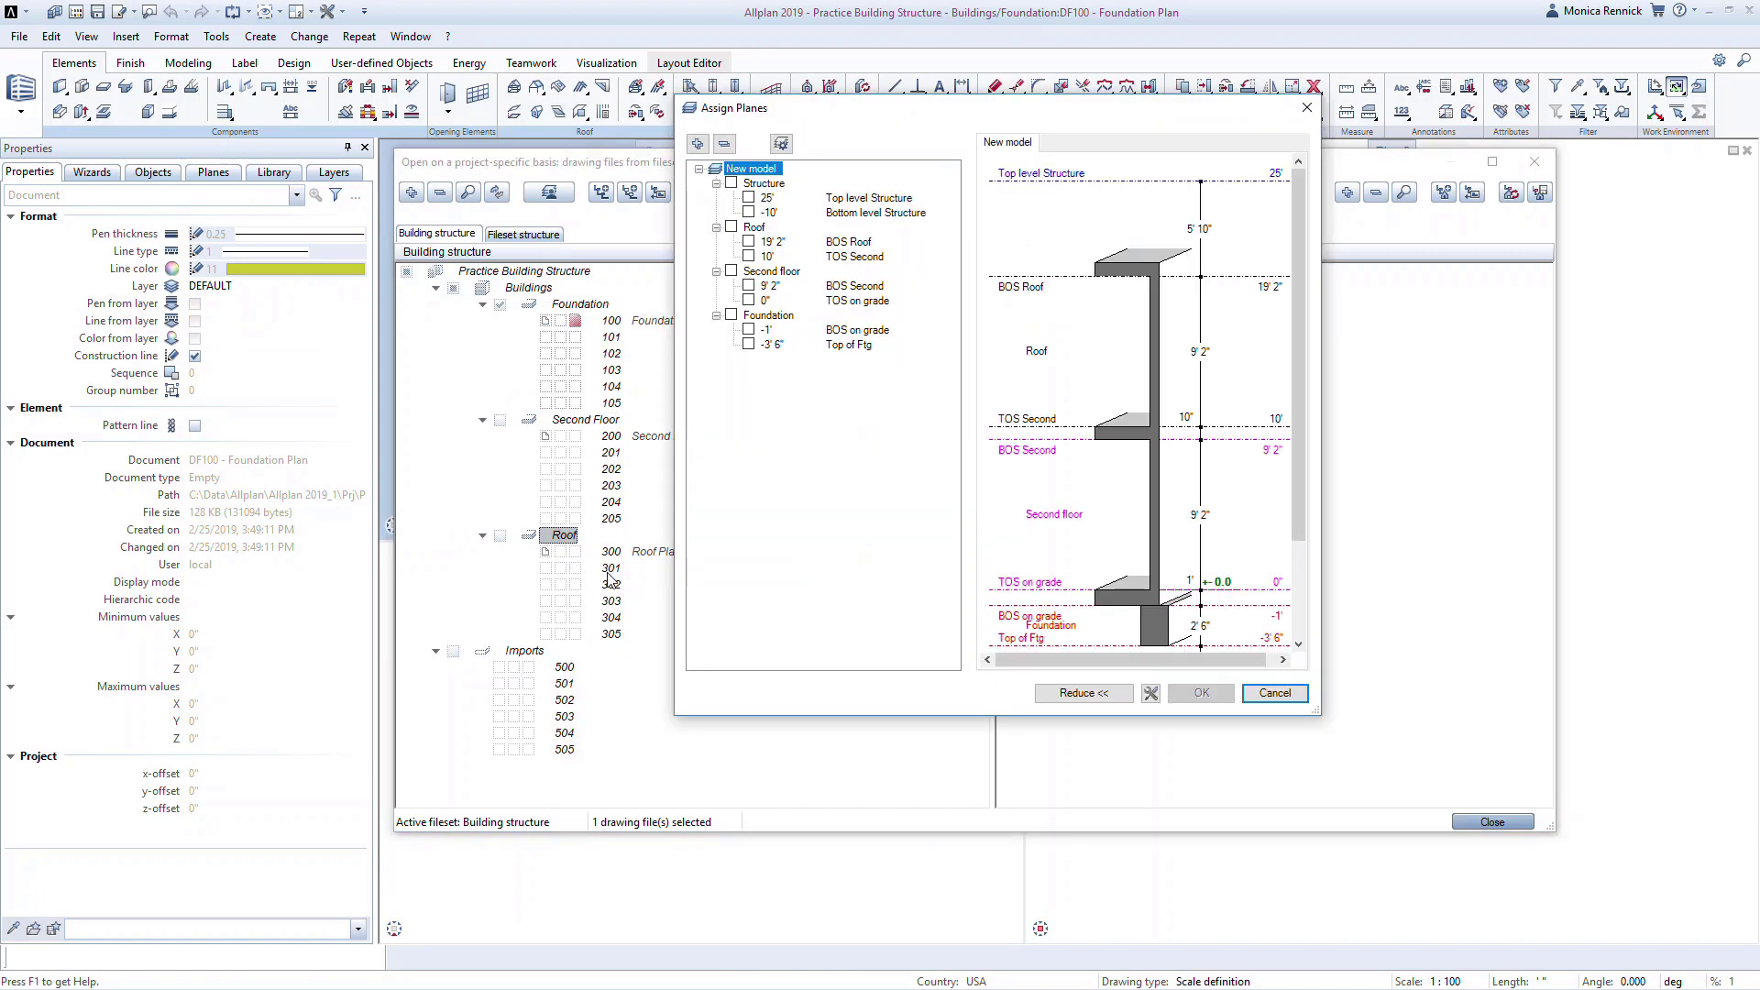
left_click(731, 227)
left_click(1177, 695)
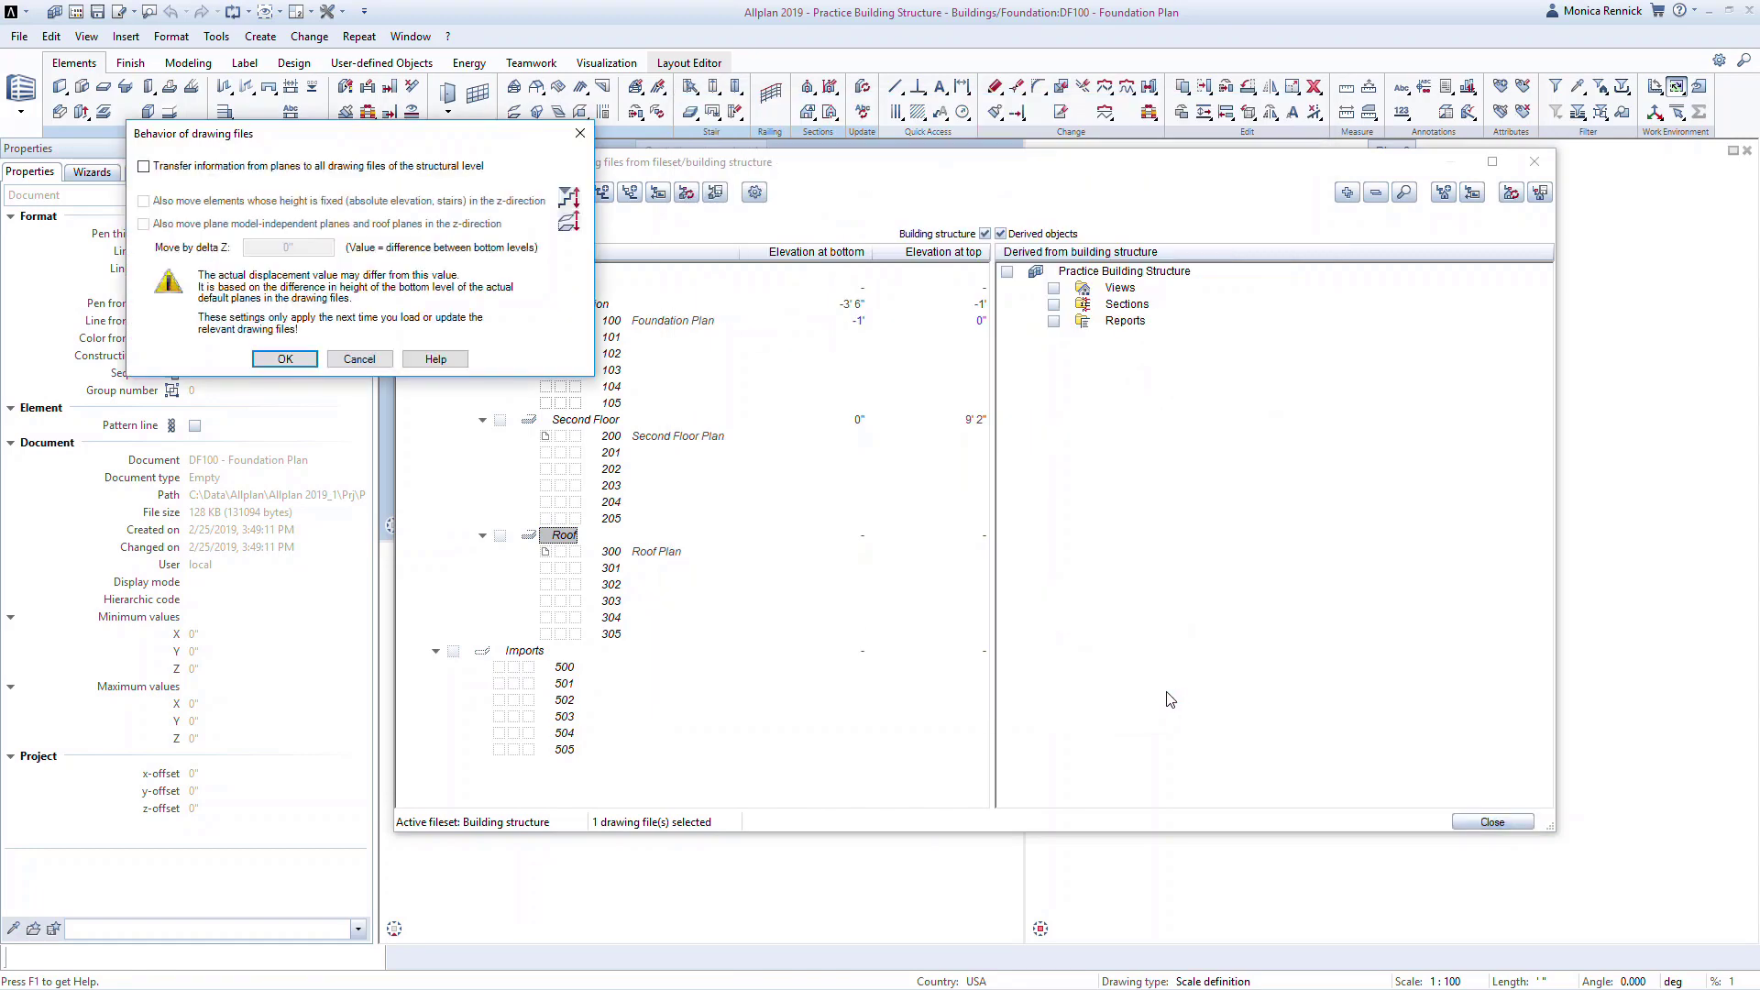
left_click(286, 362)
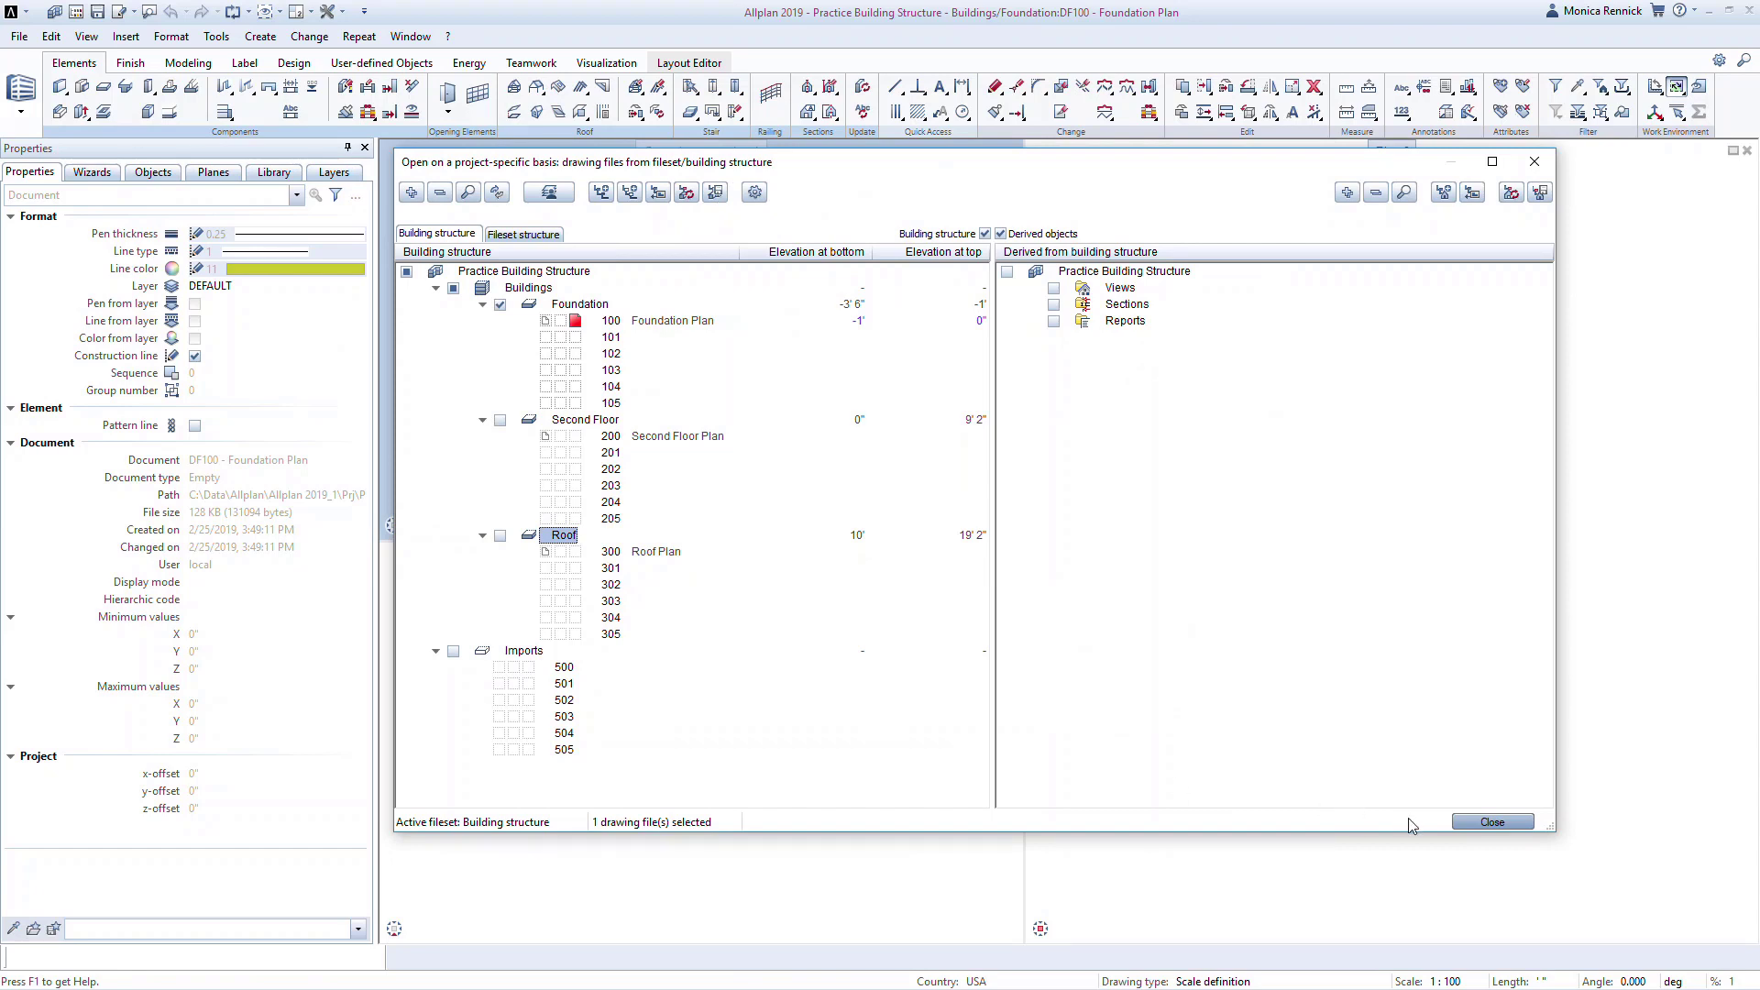
left_click(1533, 820)
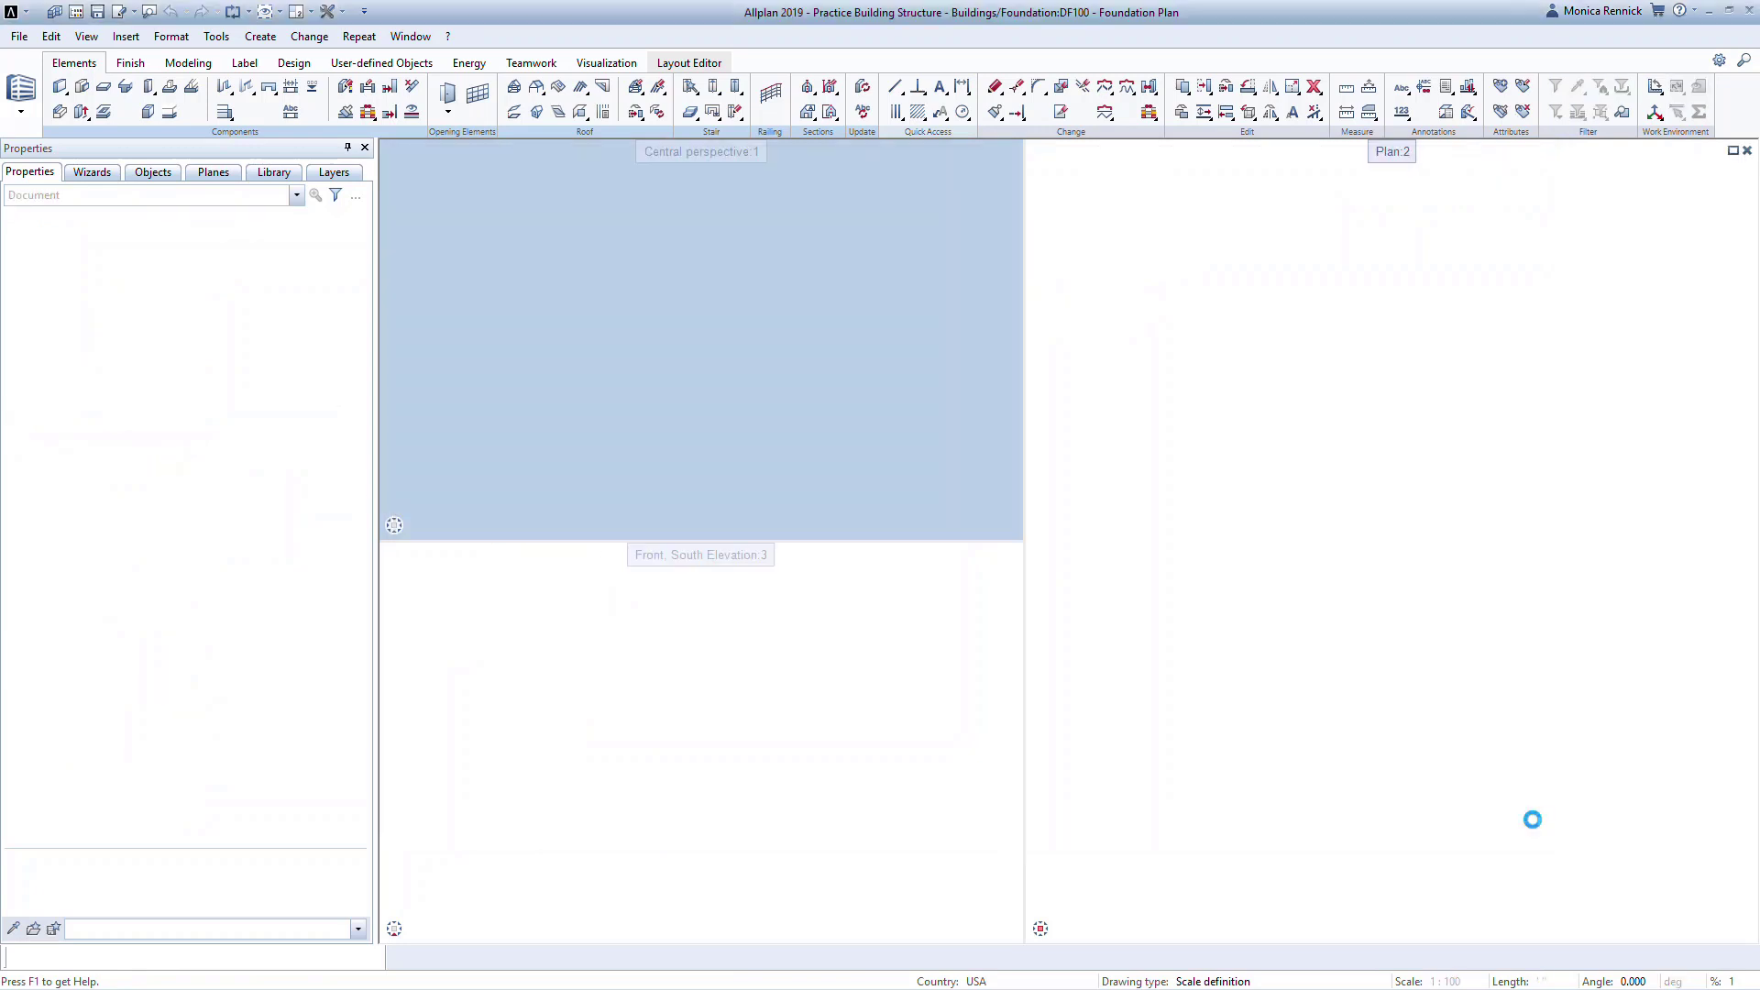